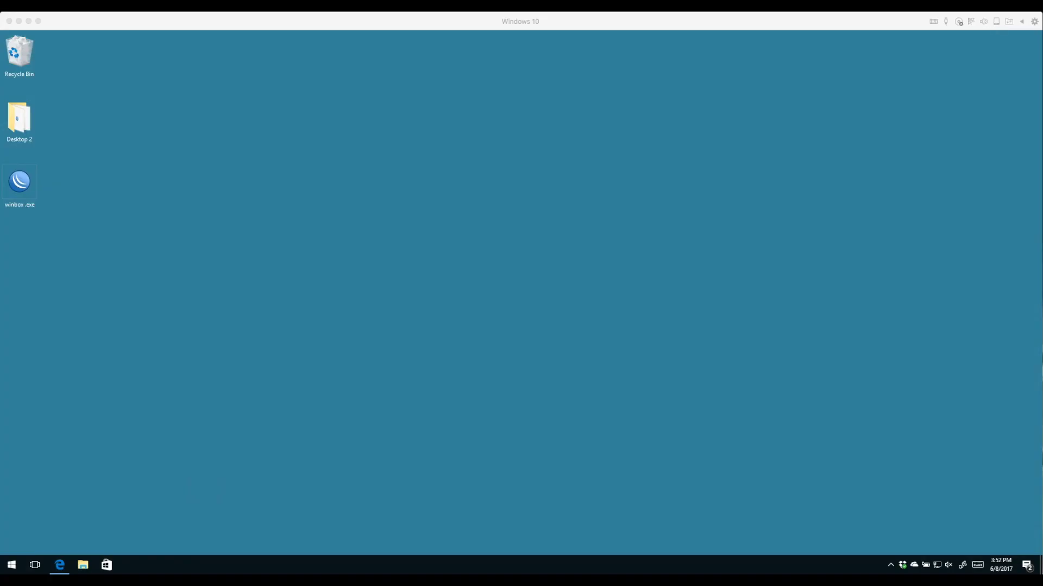
Launch WinBox and log in to the MikroTik router at 192.168.88.1
key("Return")
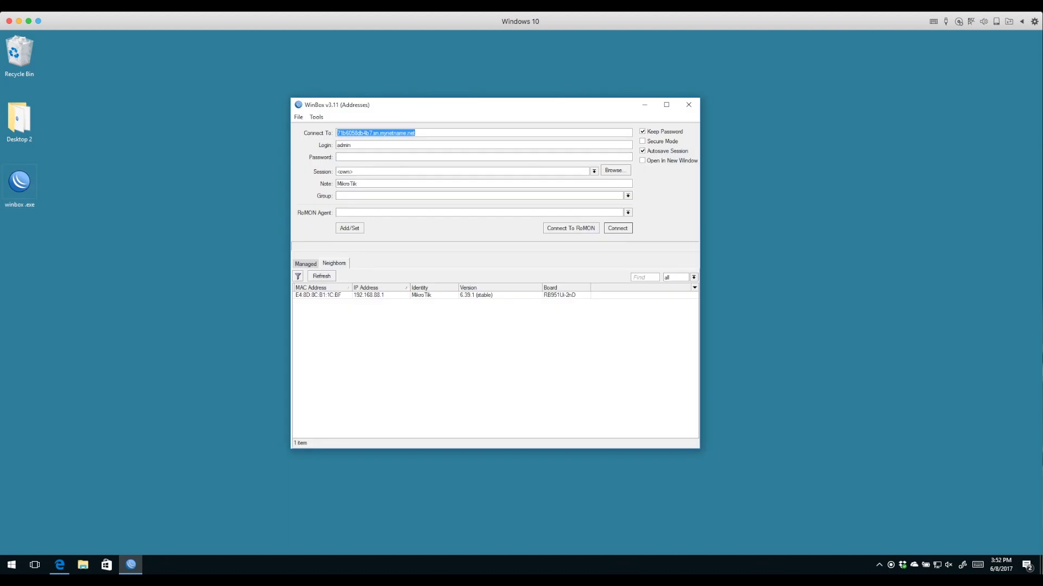
left_click(368, 295)
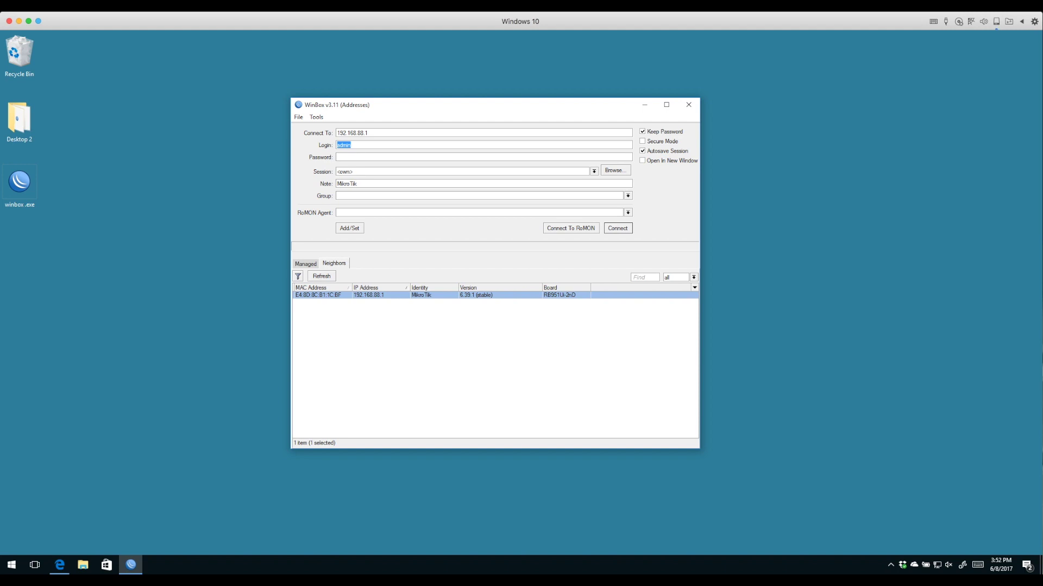
key("Return")
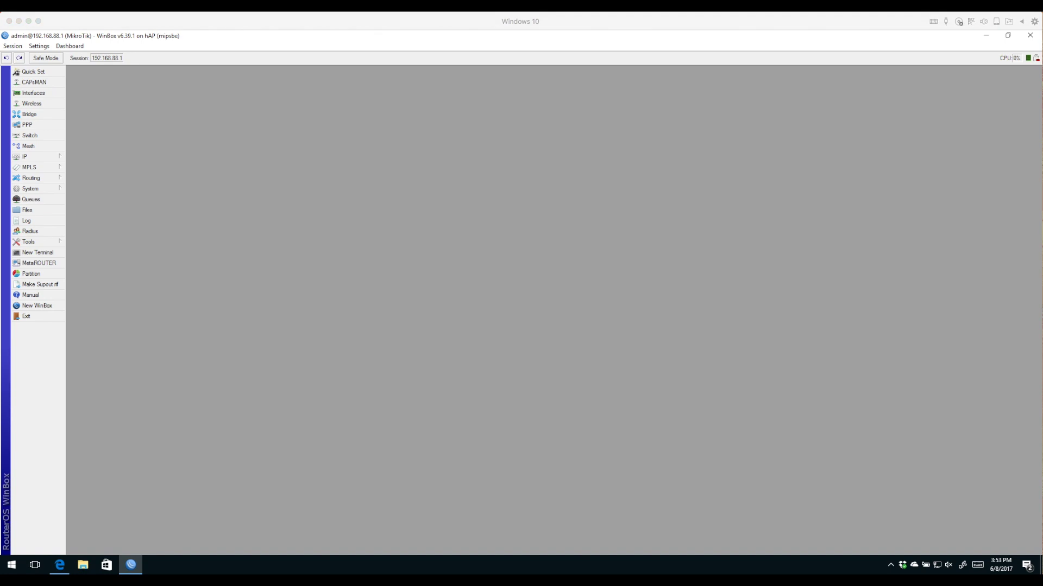
In System > Reset Configuration, try No Default Configuration, Do Not Backup and Run After Reset flash
left_click(30, 188)
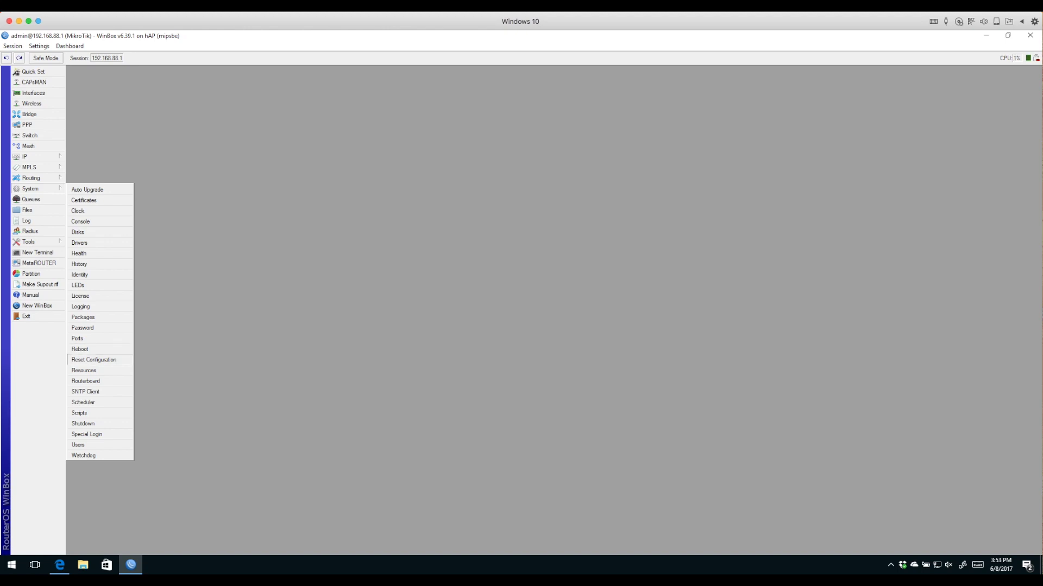
left_click(93, 360)
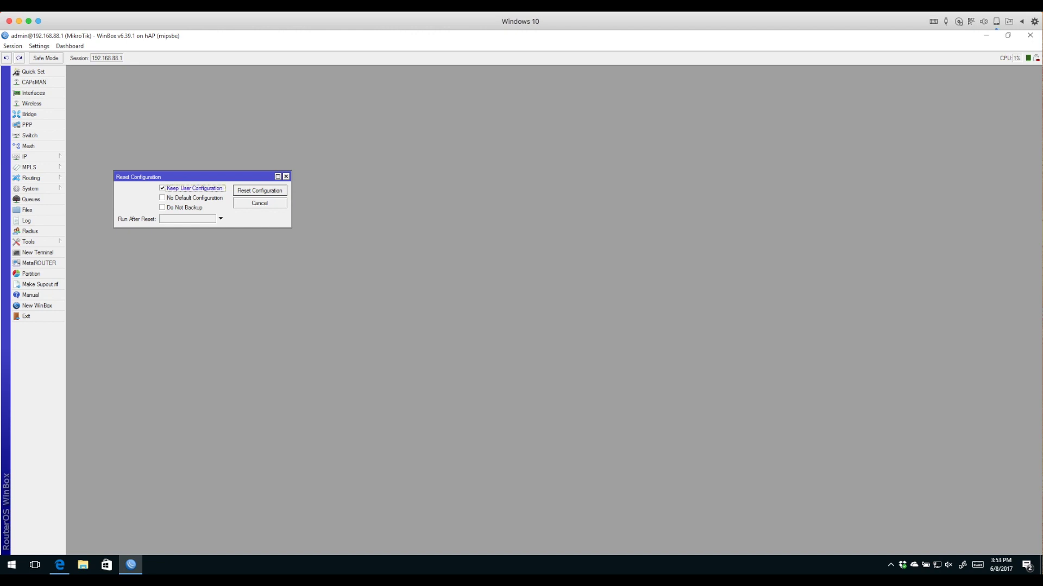
left_click(161, 197)
left_click(162, 208)
left_click(220, 218)
key("alt+Down")
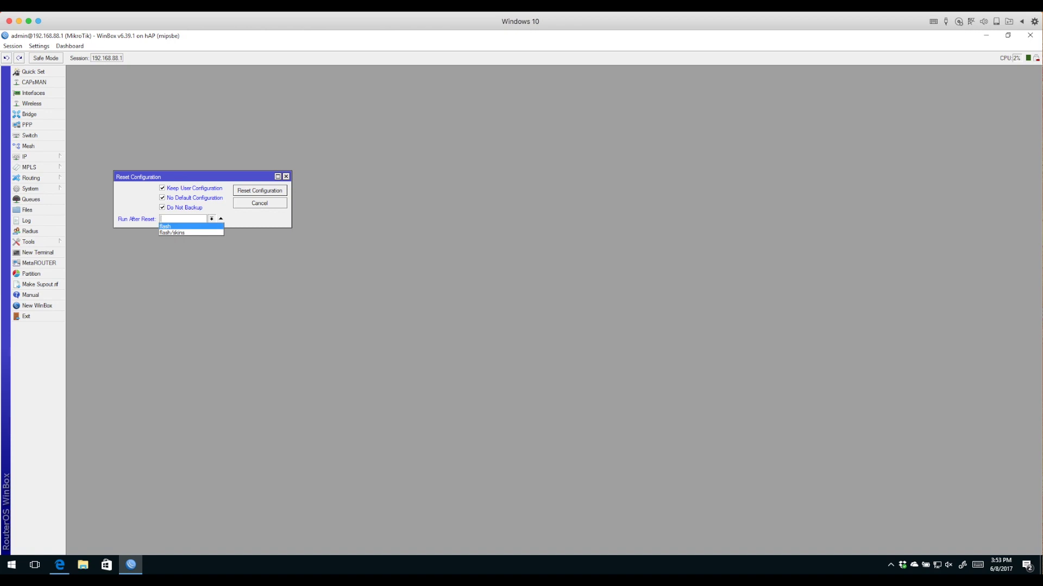
key("Return")
key("End")
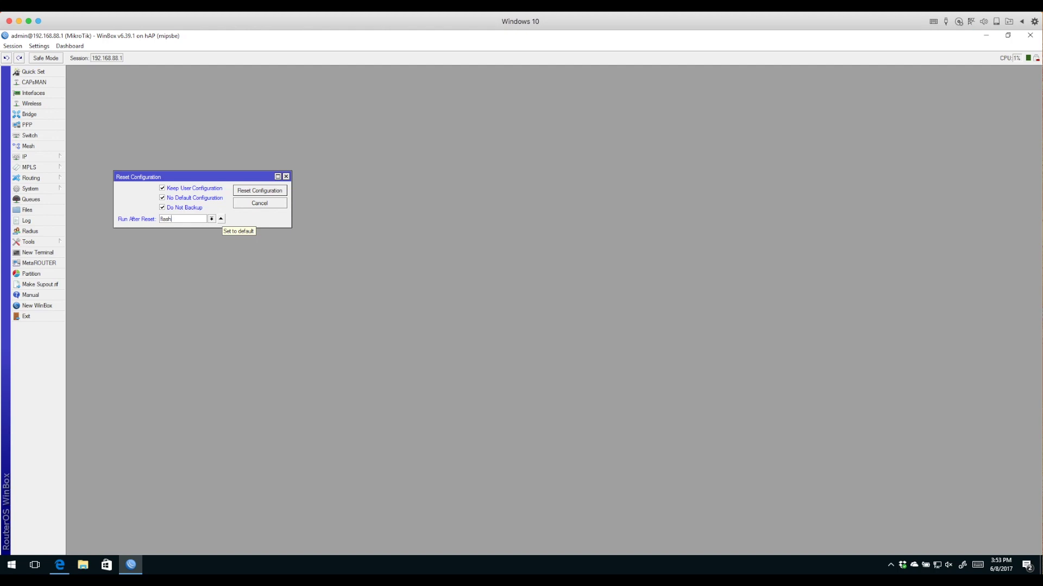
Clear every reset option, including Keep User Configuration, then confirm the reset and reboot
left_click(220, 219)
left_click(162, 207)
left_click(162, 198)
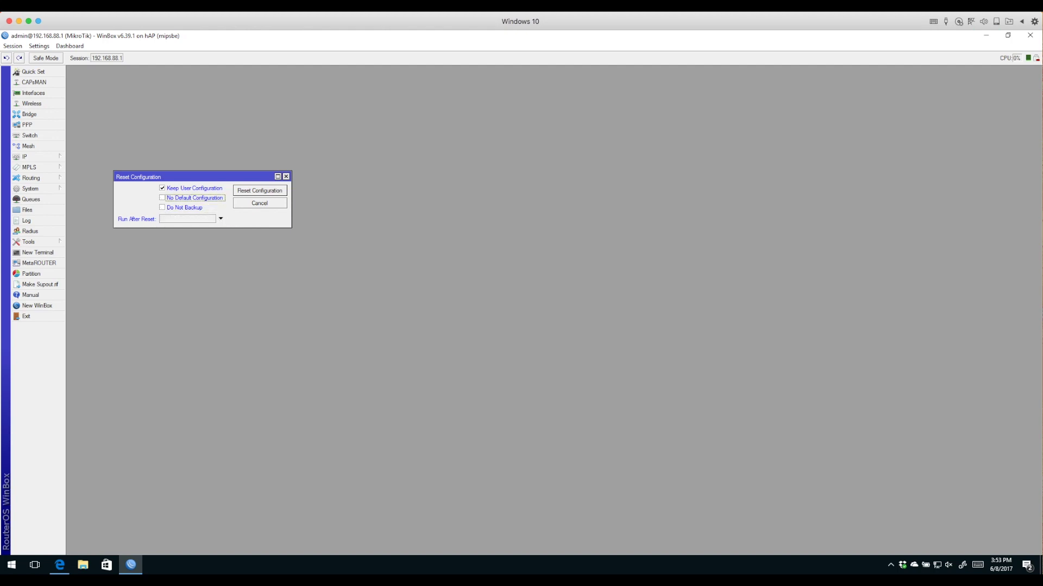
left_click(161, 188)
key("Return")
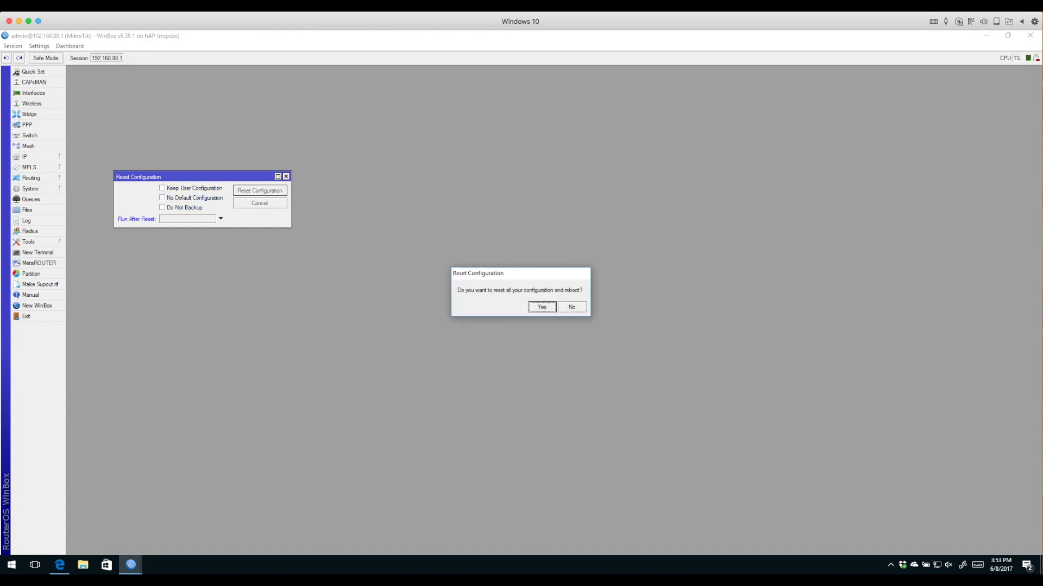
key("Return")
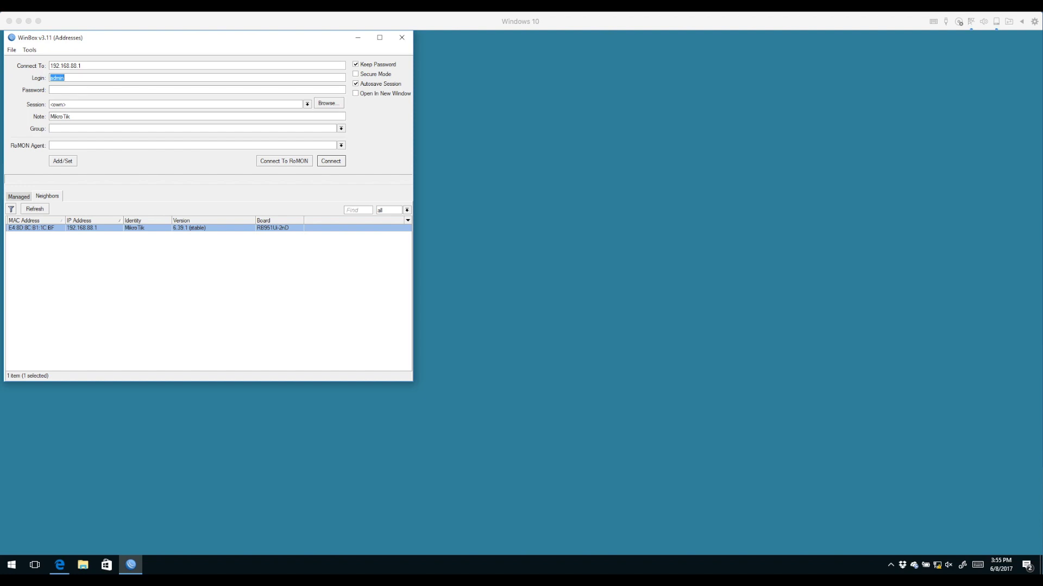
Log back in to 192.168.88.1, read the RouterOS Default Configuration notice and keep it with OK
left_click(64, 77)
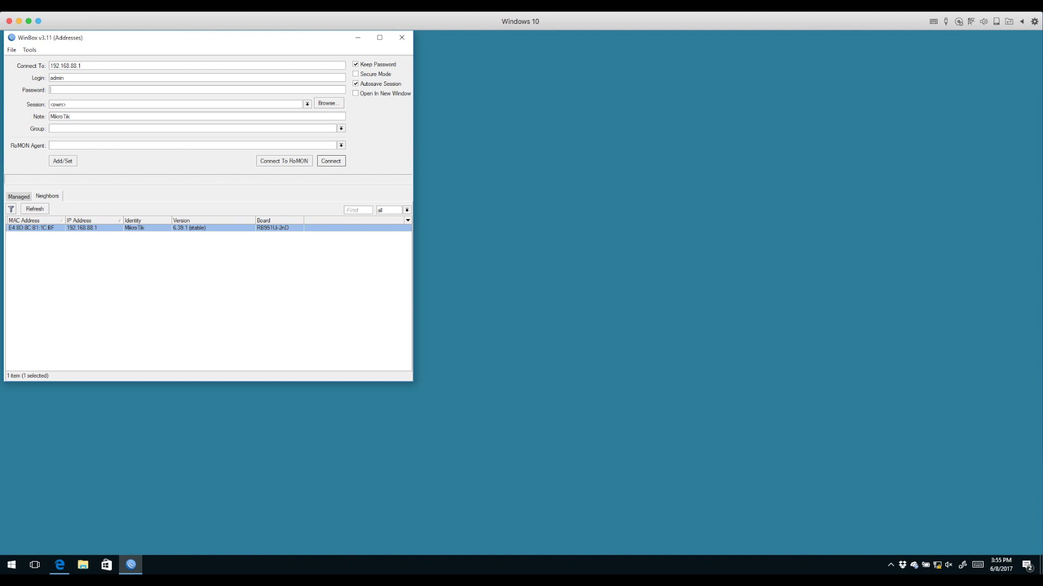
key("Return")
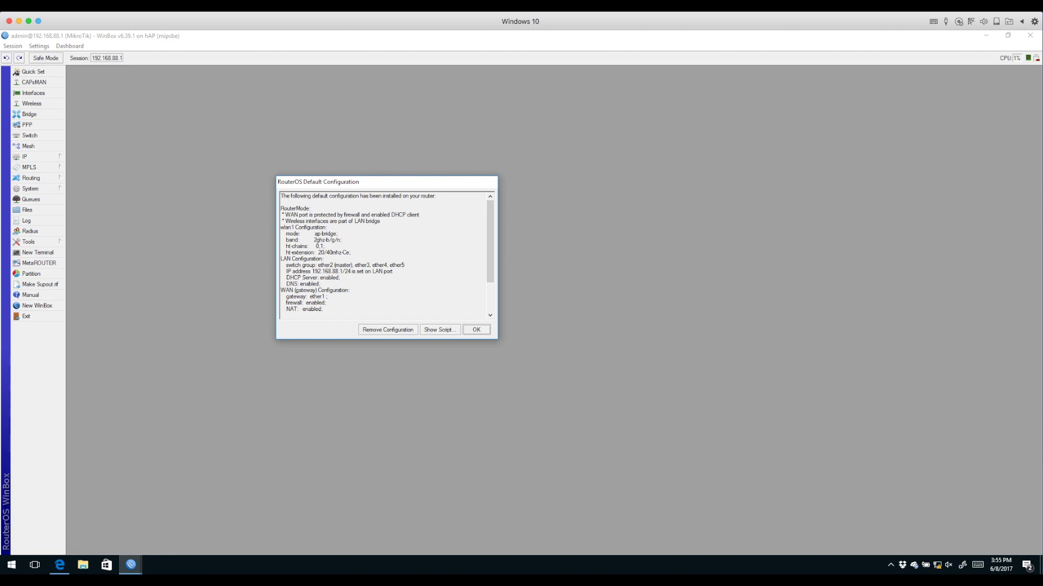
scroll(383, 255, "down", 3)
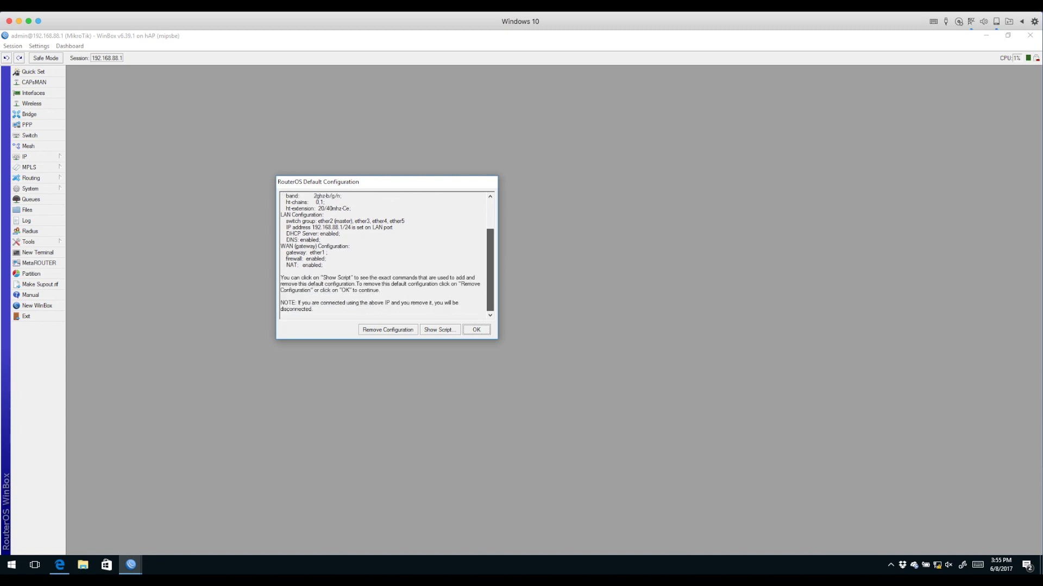
scroll(383, 255, "up", 3)
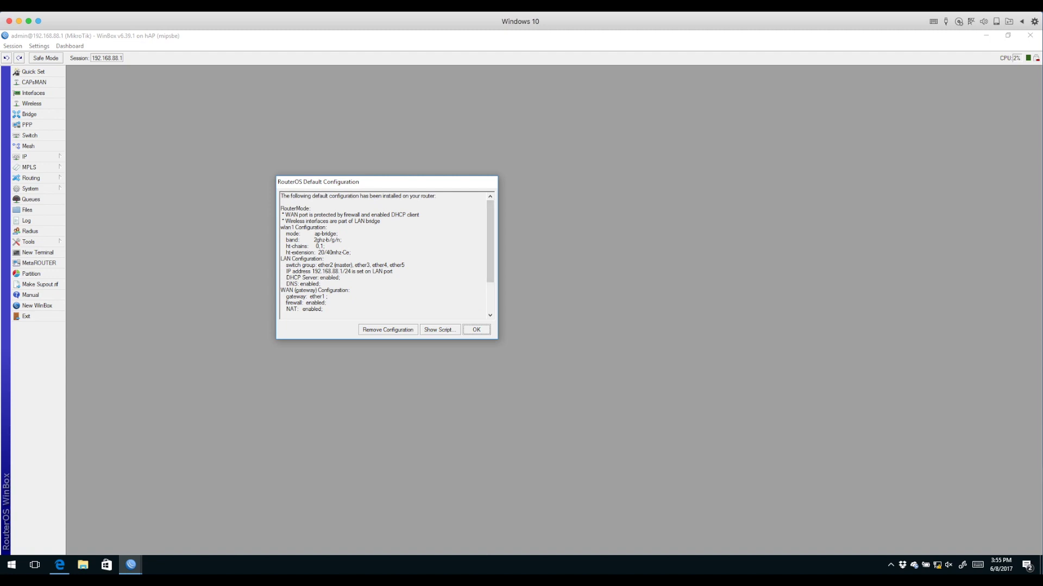
scroll(383, 256, "down", 3)
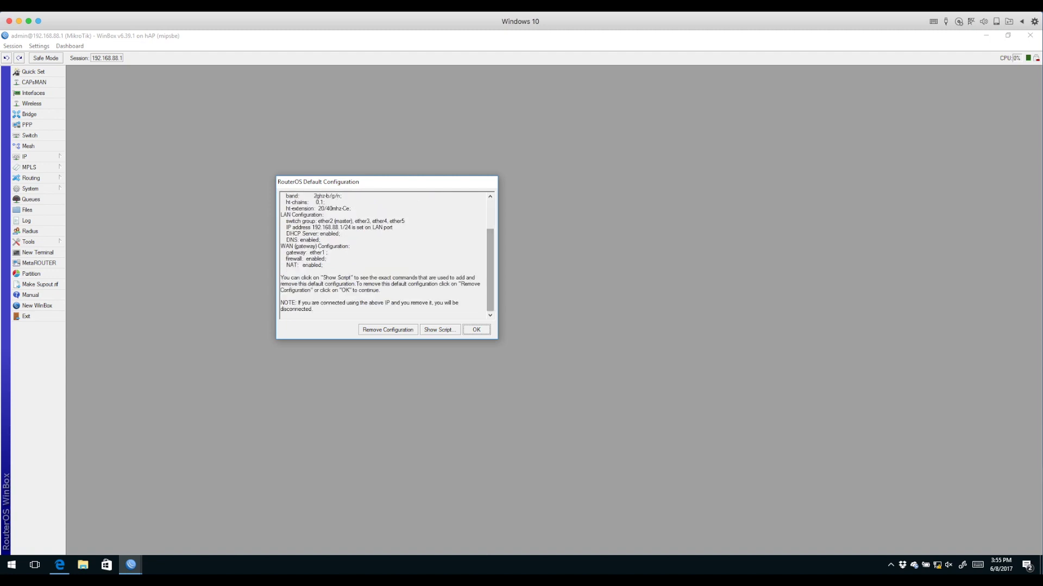
scroll(383, 255, "up", 3)
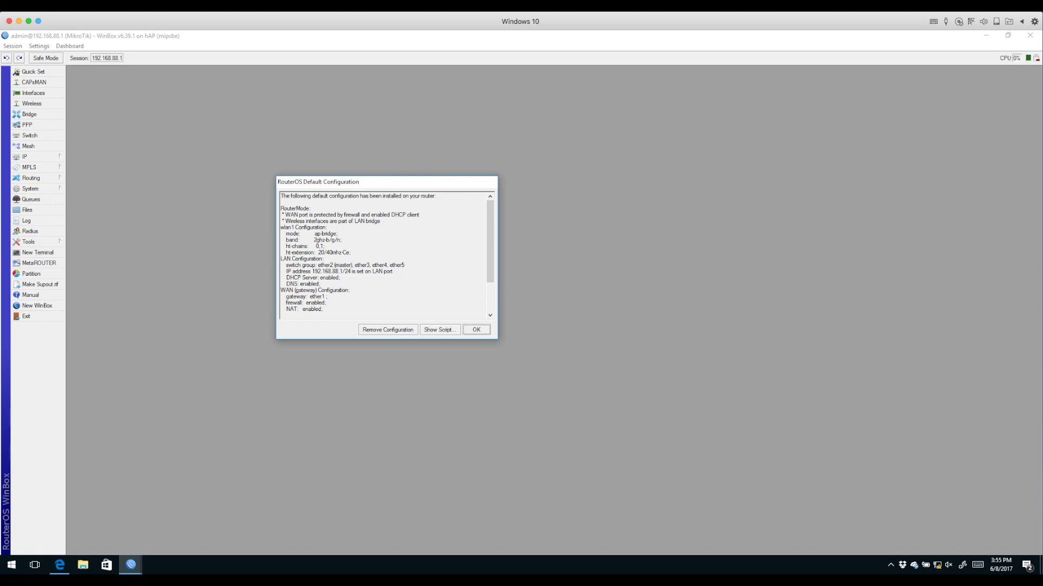
left_click(440, 329)
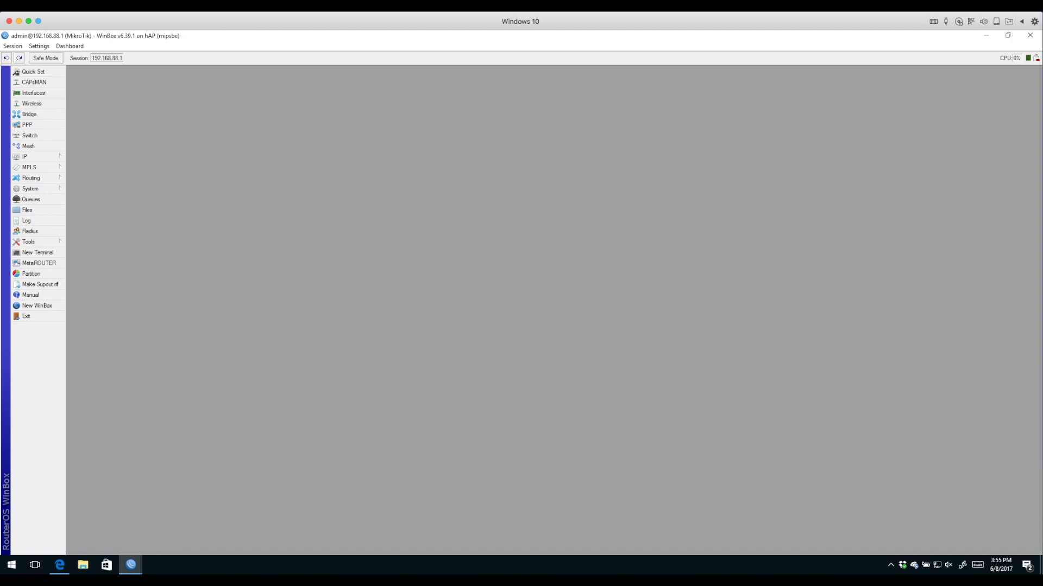
Open the 192.168.88.1/24 entry in IP > Addresses and confirm its interface is bridge
left_click(28, 156)
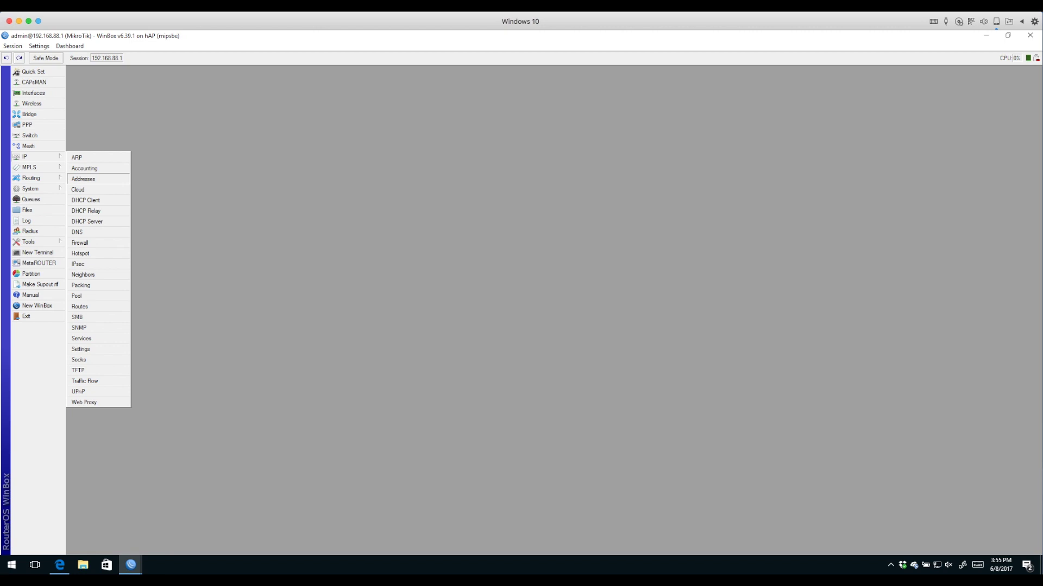
left_click(83, 178)
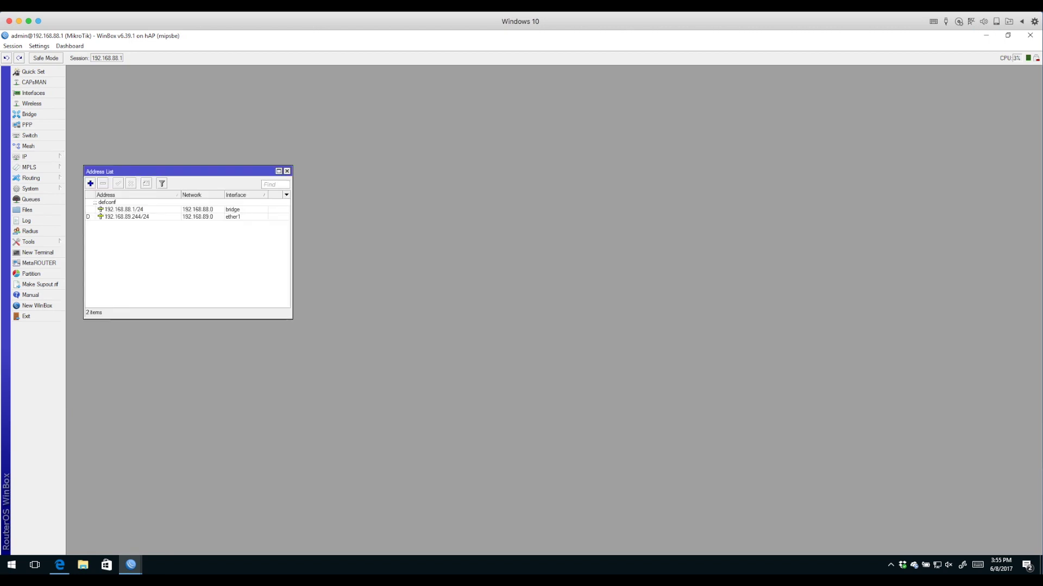
left_click(124, 209)
double_click(124, 209)
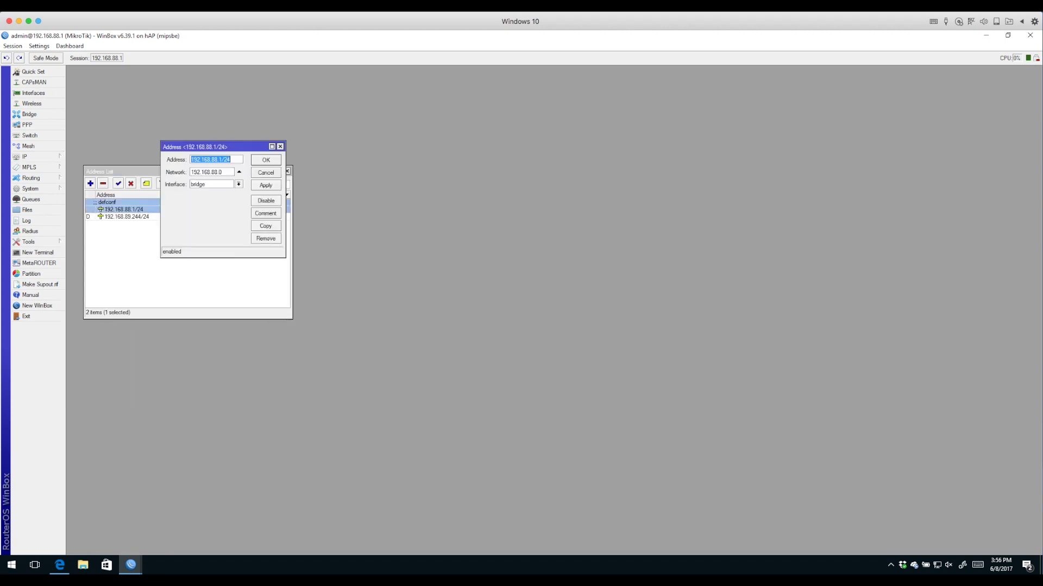
left_click(216, 159)
left_click(239, 184)
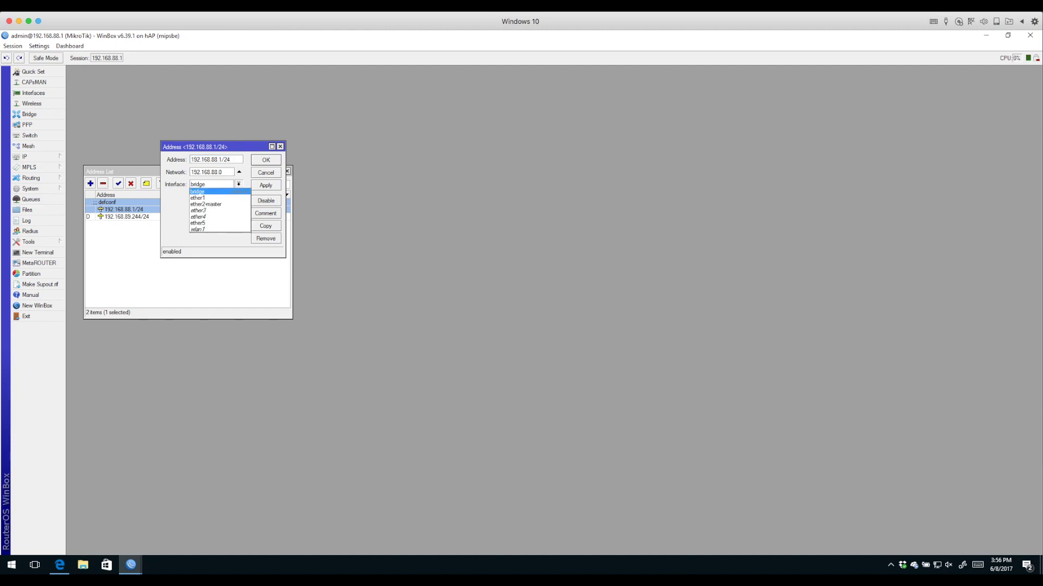
left_click(239, 192)
left_click_drag(196, 147, 455, 130)
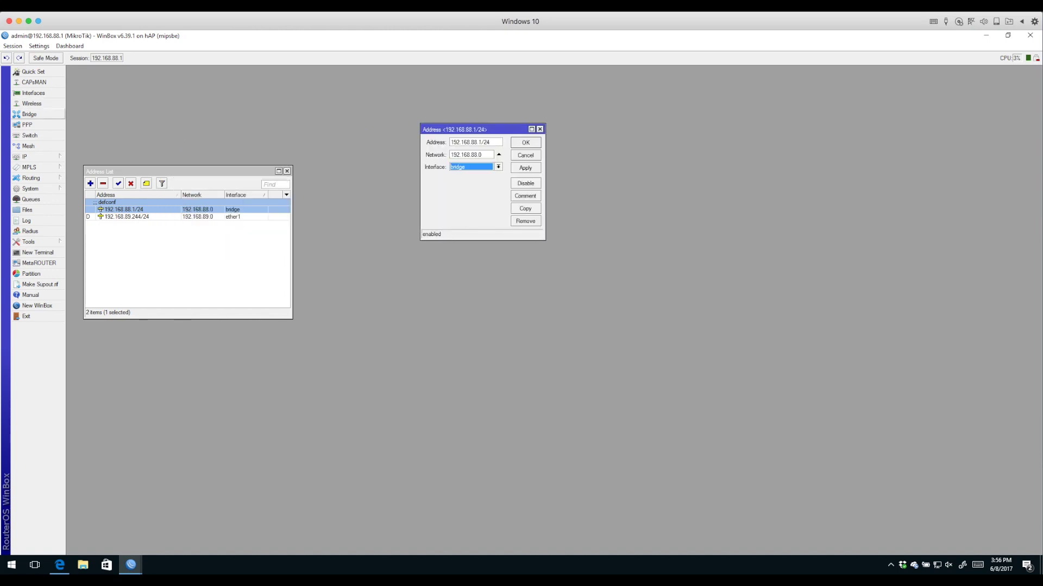
left_click(30, 114)
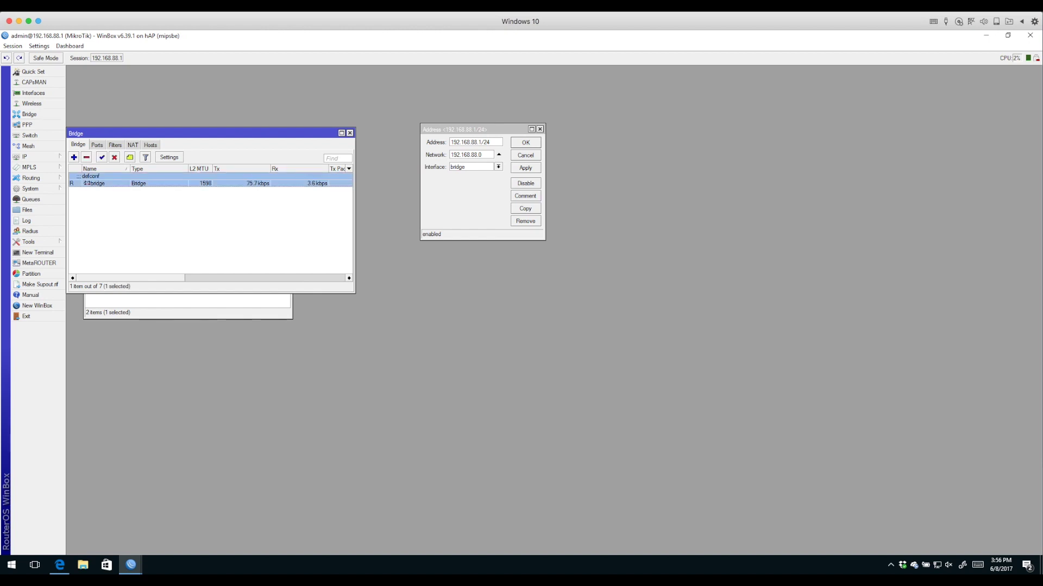
List the bridge ports, stepping through ether2-master to wlan1 and viewing wlan1's port details
left_click(96, 145)
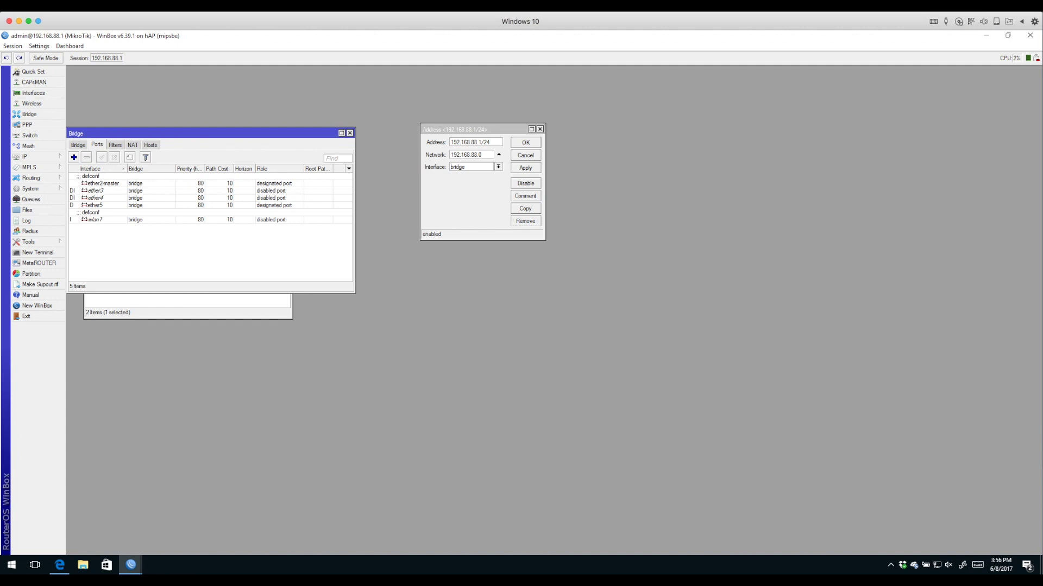
left_click(103, 183)
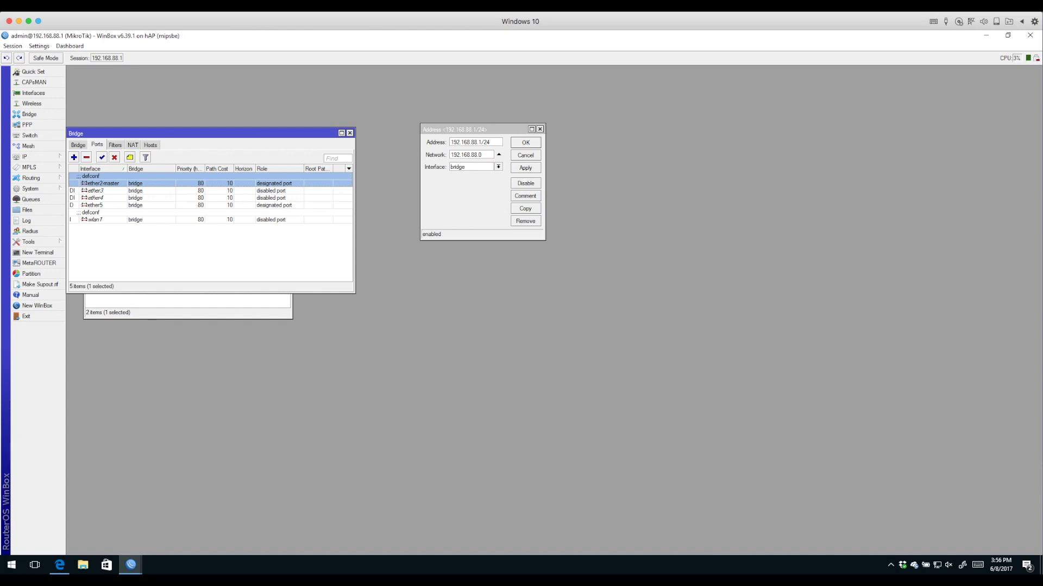
left_click(100, 191)
left_click(100, 198)
left_click(100, 204)
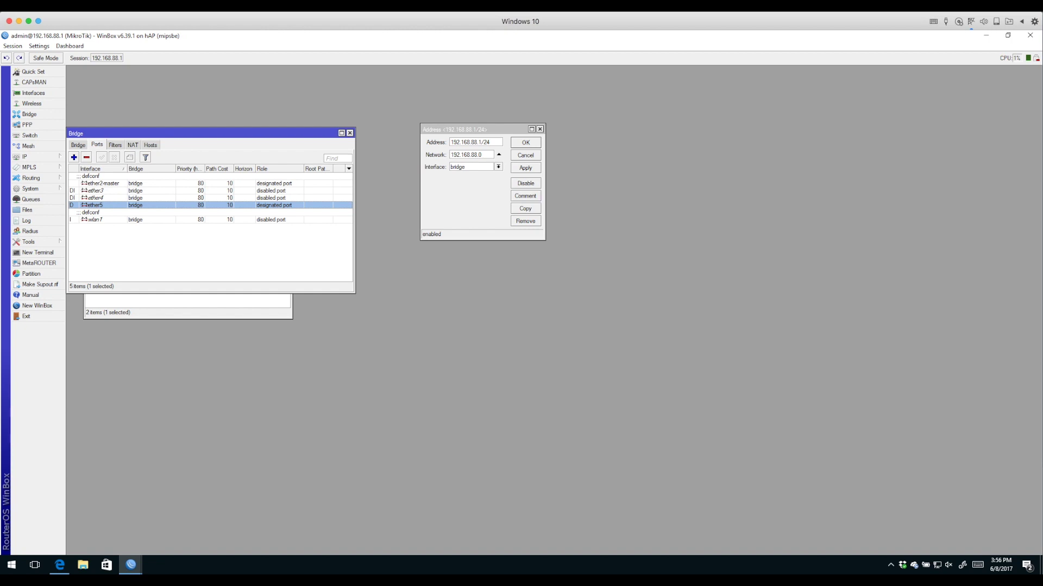
left_click(101, 220)
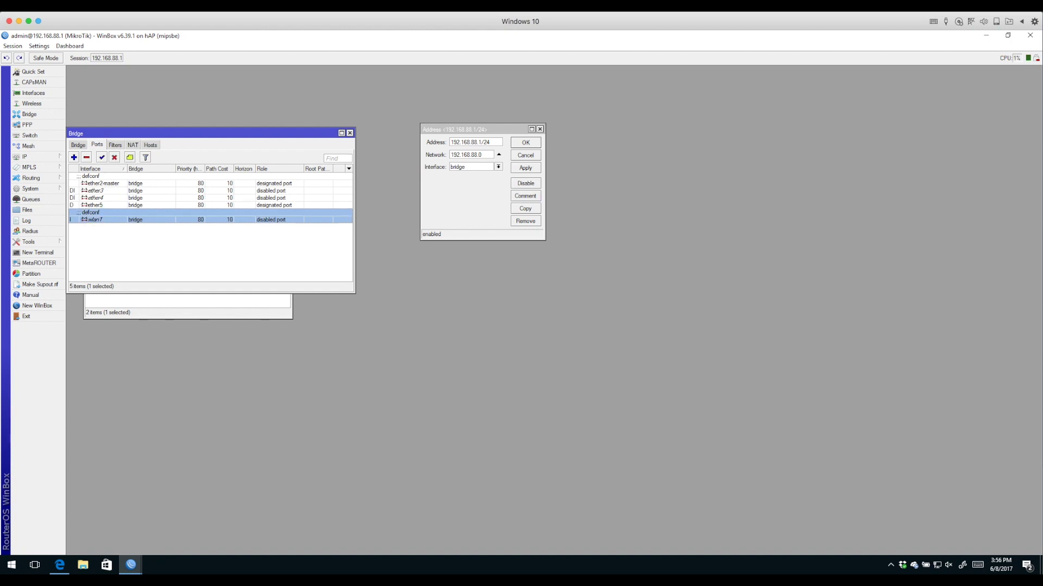
key("Return")
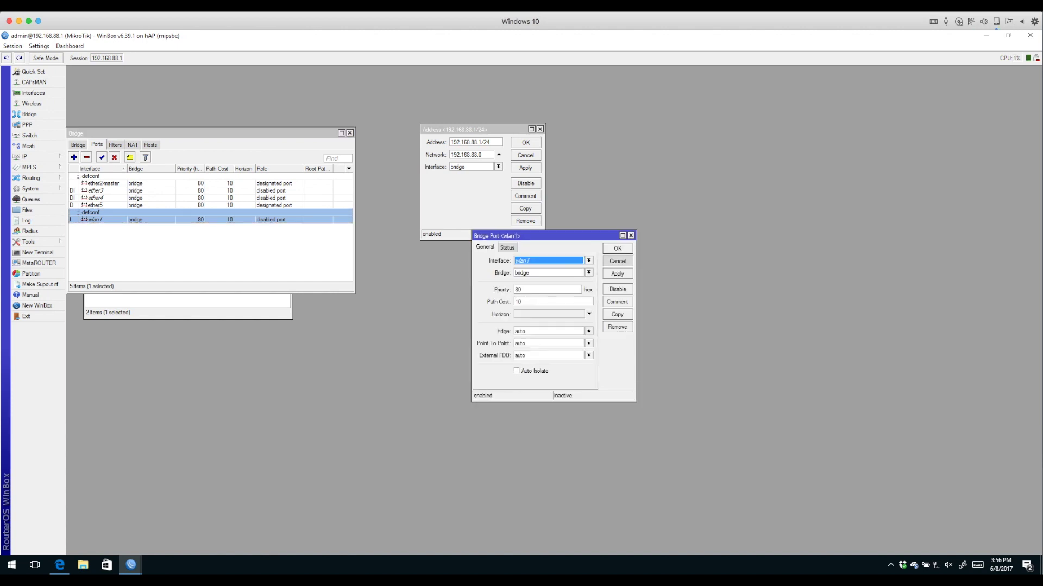
left_click(618, 262)
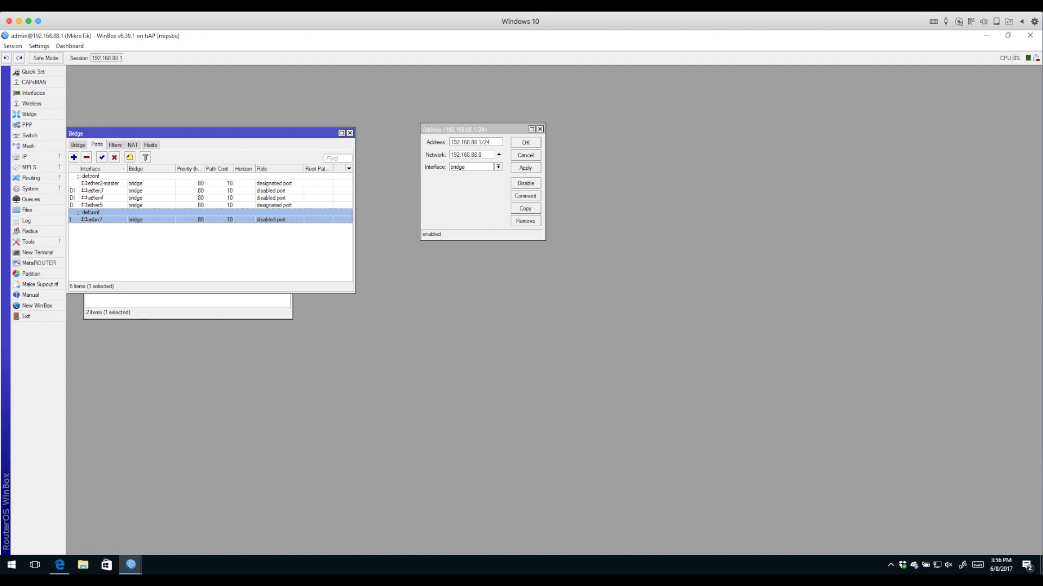
Recheck ether2-master, ether4 and ether5, then move the Bridge window to reveal the address list
left_click(101, 183)
left_click(95, 197)
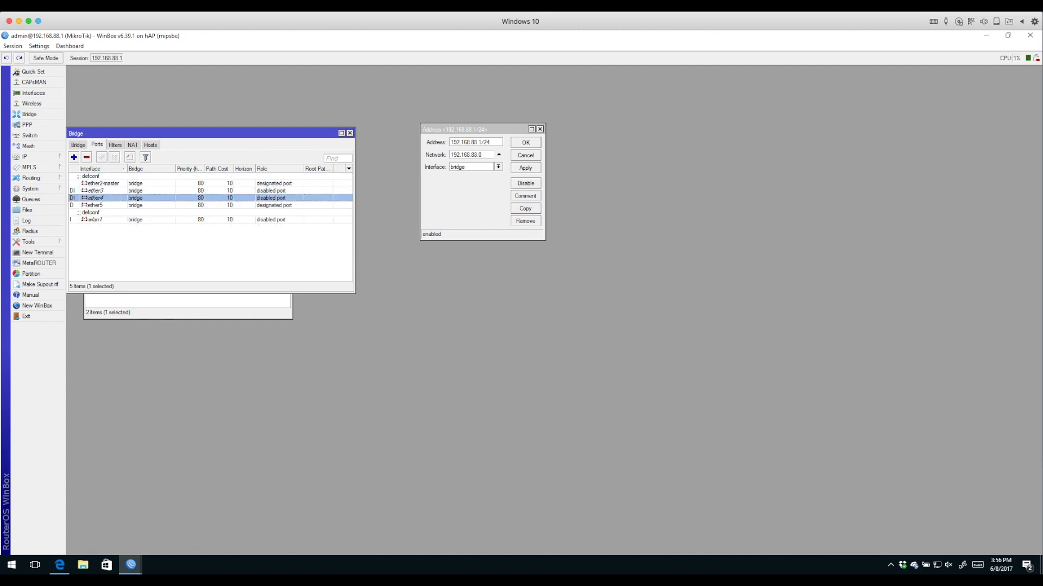
left_click(95, 205)
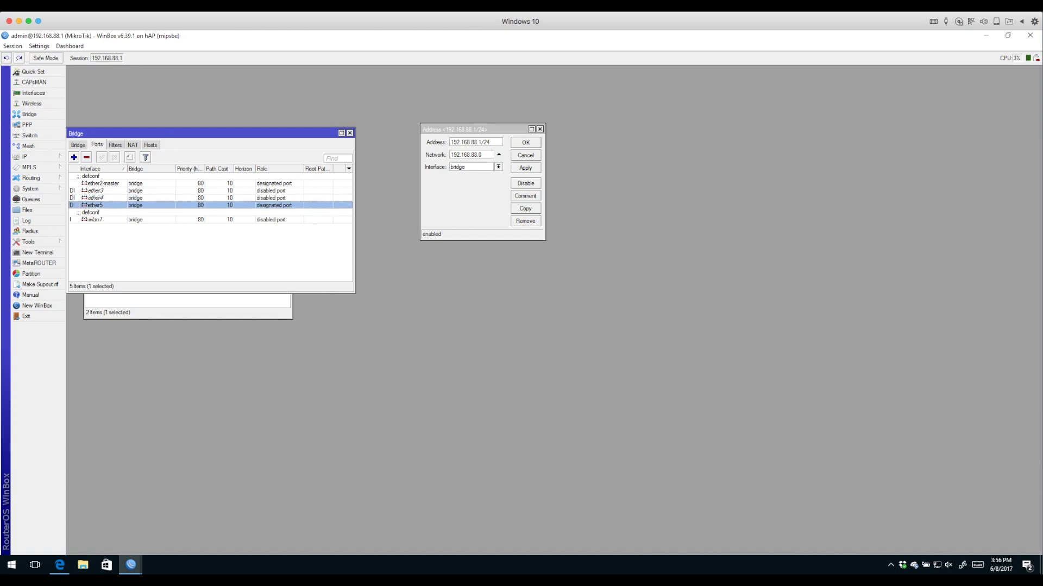
left_click_drag(163, 133, 313, 242)
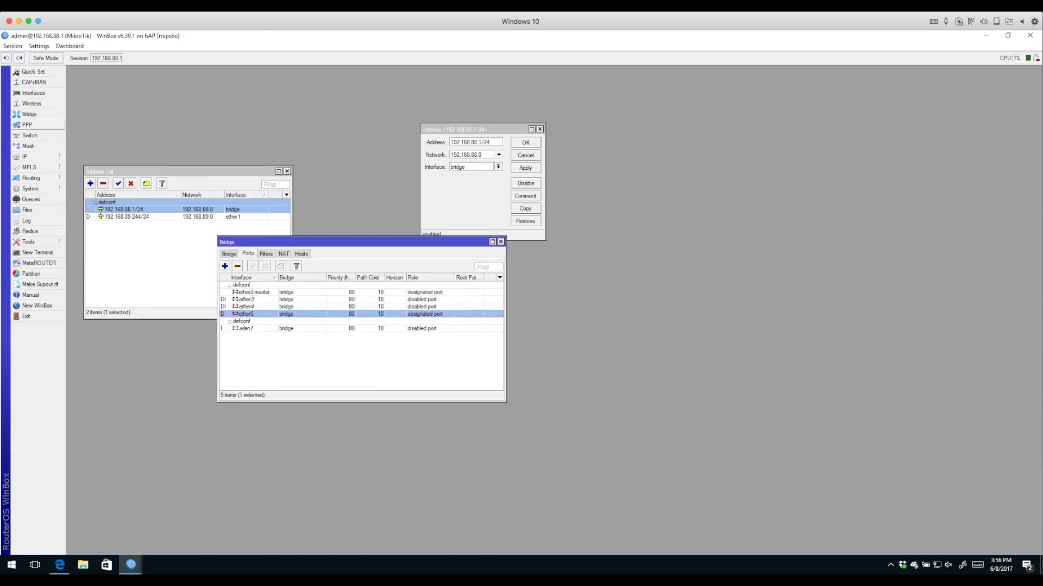
Select ether1 in the Interfaces list and close the 192.168.88.1/24 address details
left_click(33, 93)
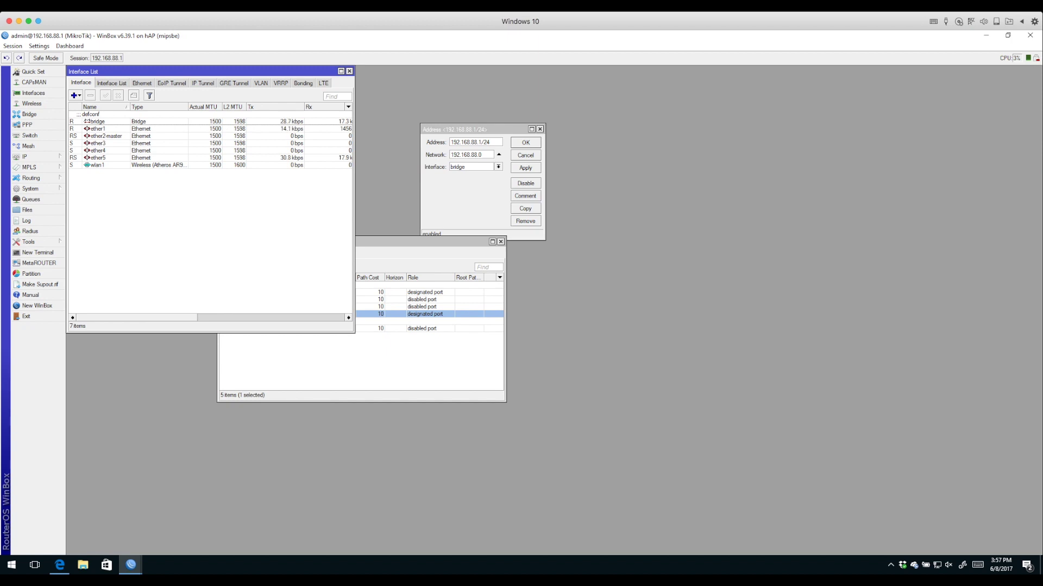
left_click(98, 129)
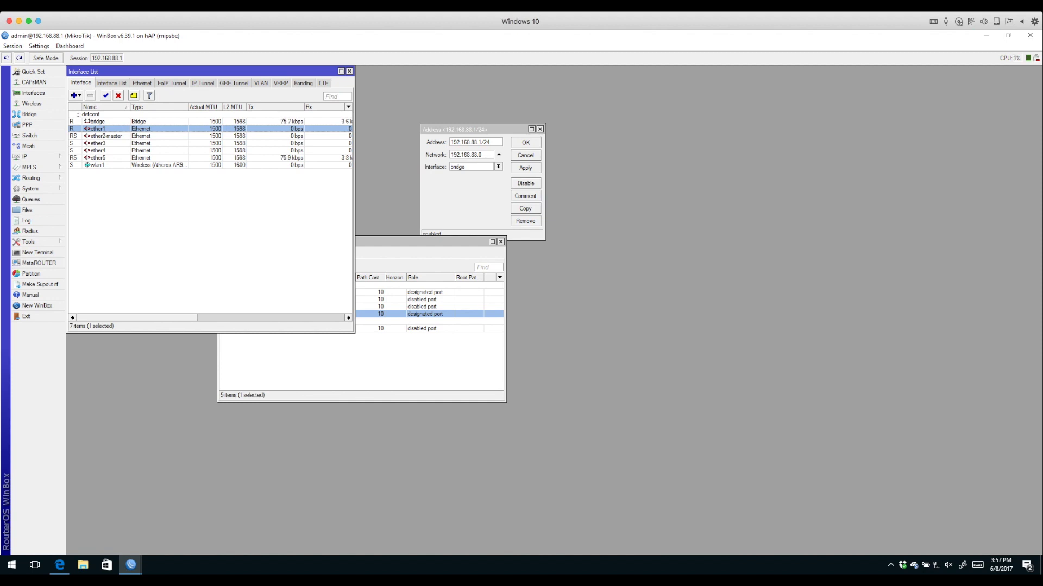
key("Escape")
key("Escape")
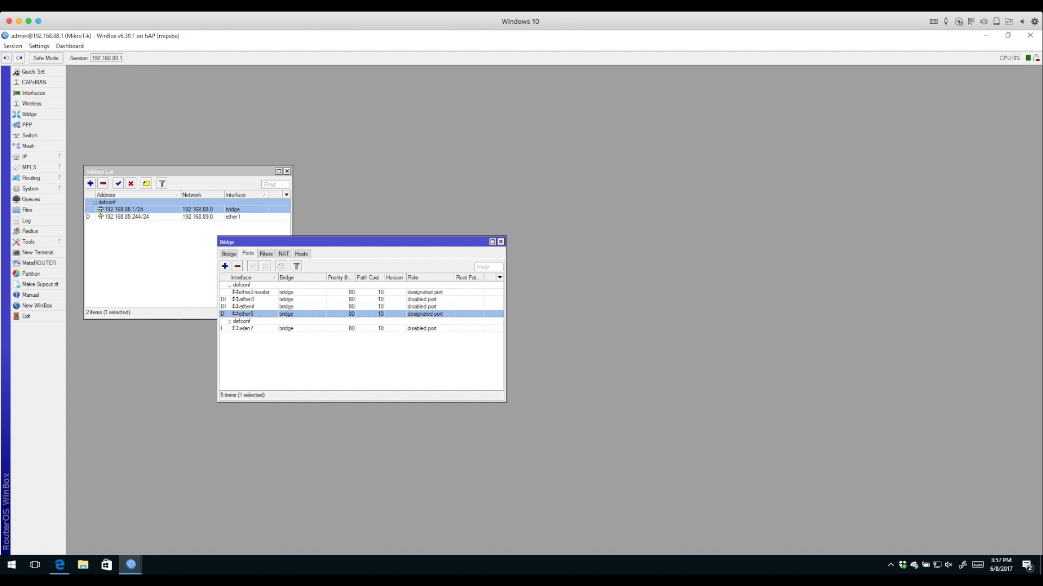
Briefly open Queues, Files, Radius and Log, then close every window for an empty workspace
left_click(31, 199)
left_click(27, 210)
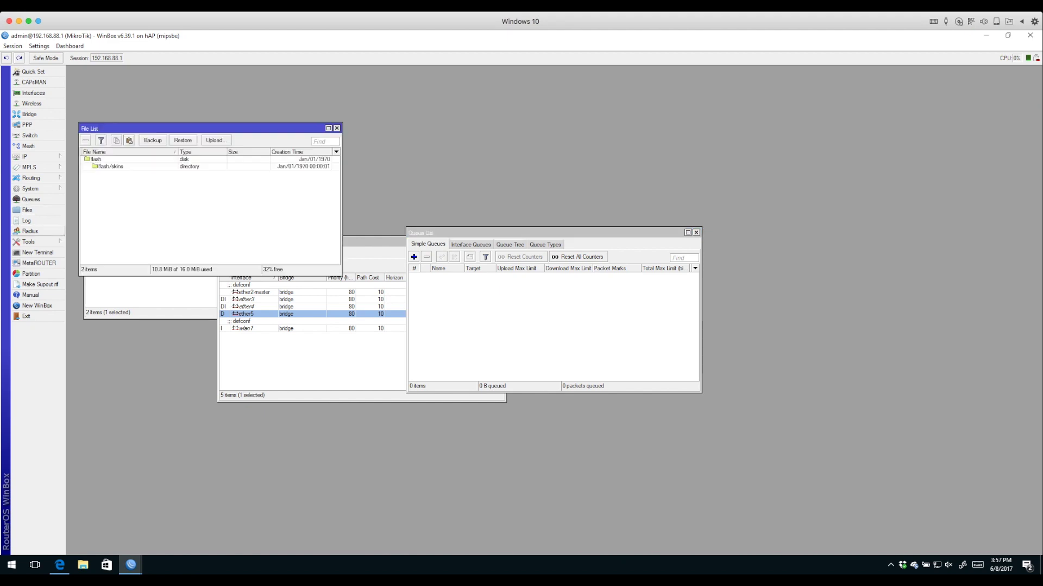
left_click(30, 231)
left_click(26, 221)
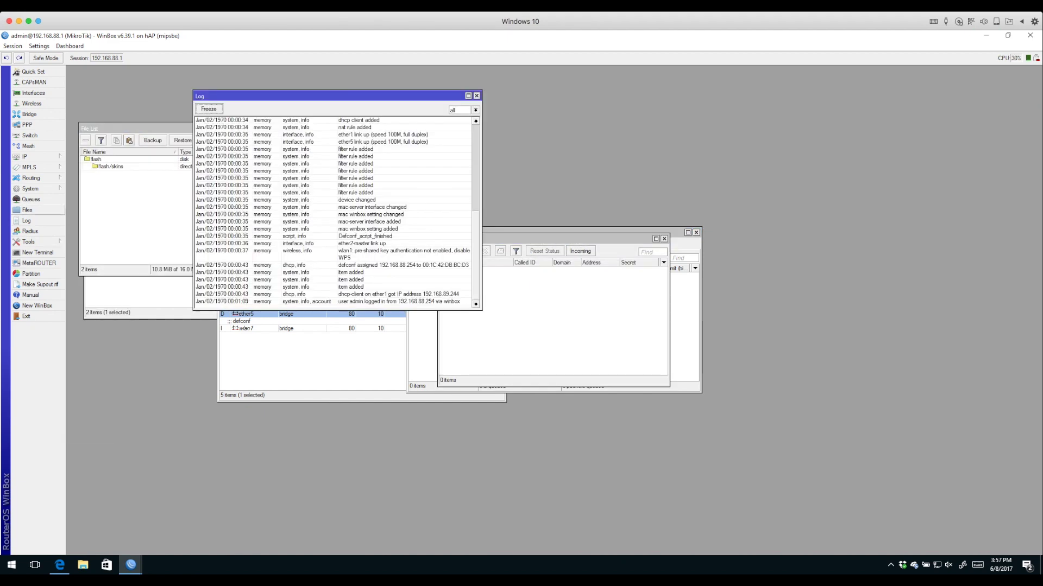
left_click(27, 210)
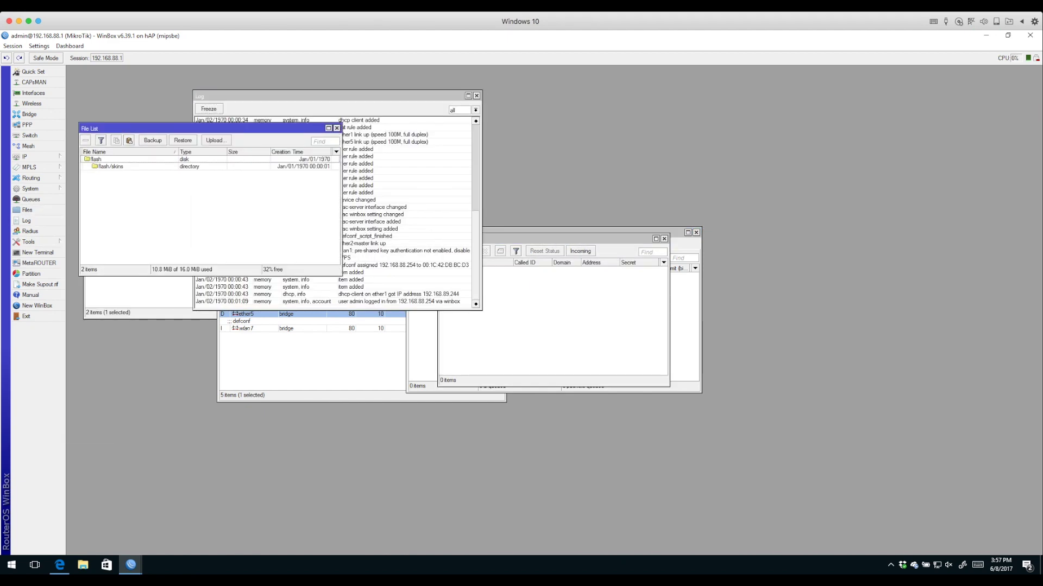
key("Escape")
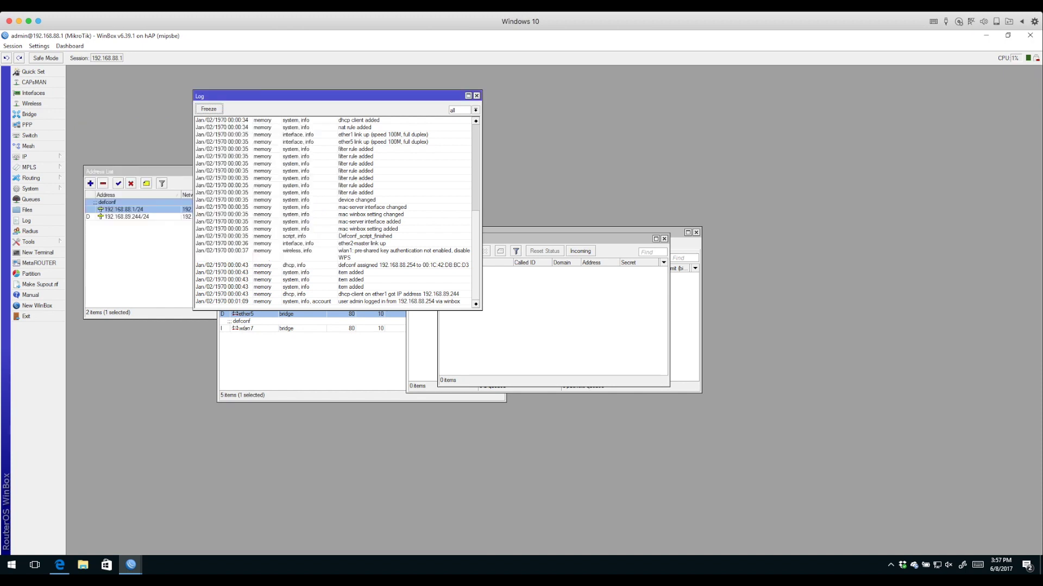
key("Escape")
key("Escape")
key("Escape")
key("Escape")
key("Escape")
key("Escape")
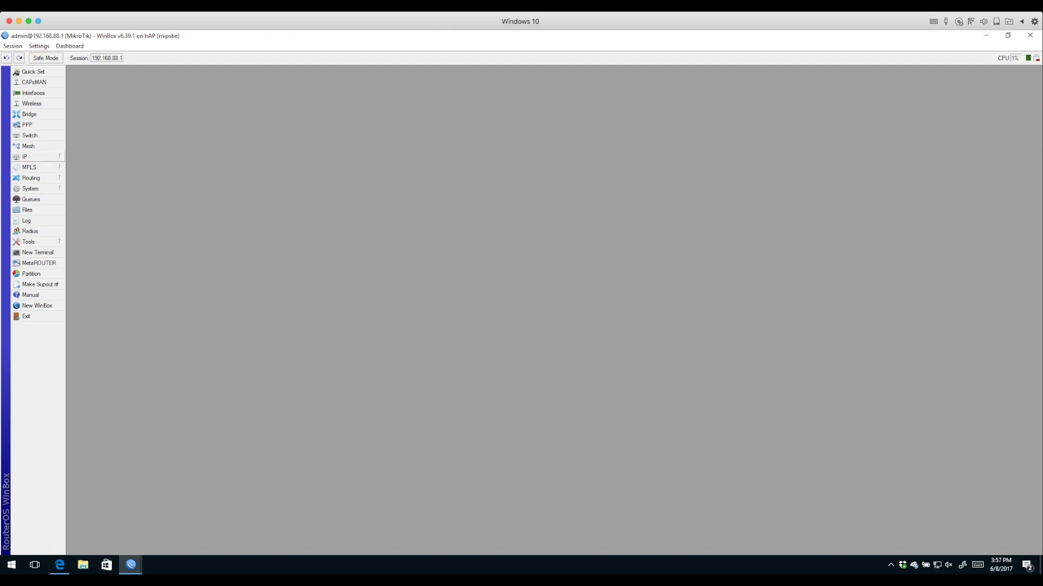
left_click(24, 156)
left_click(81, 178)
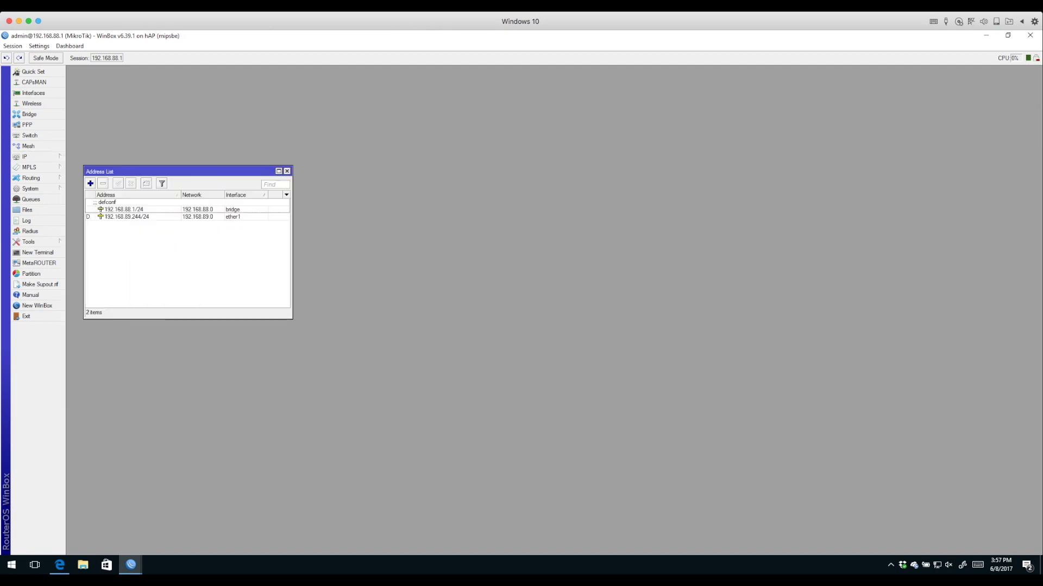
double_click(124, 209)
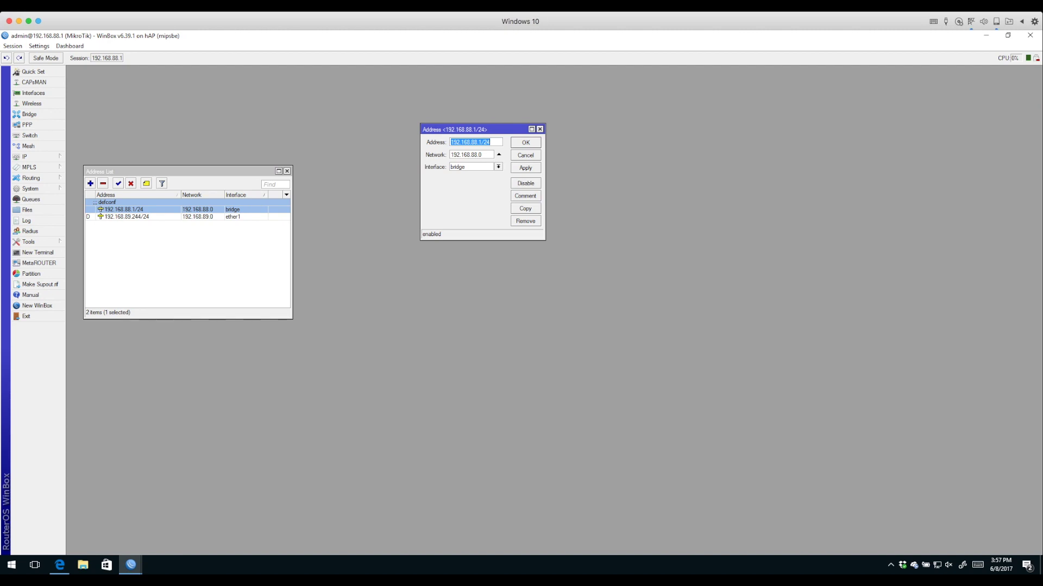
key("Escape")
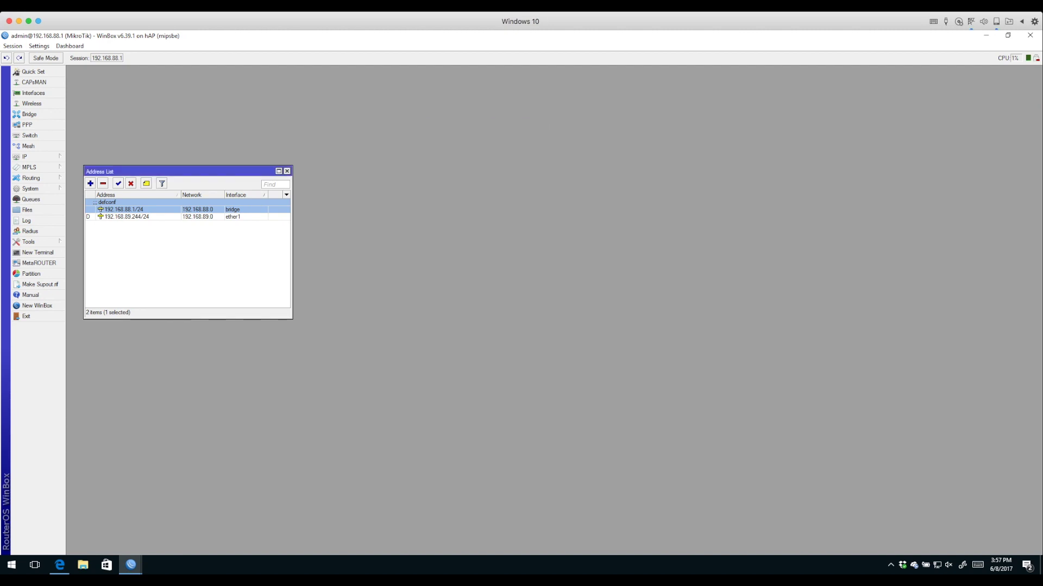
left_click(126, 217)
key("Return")
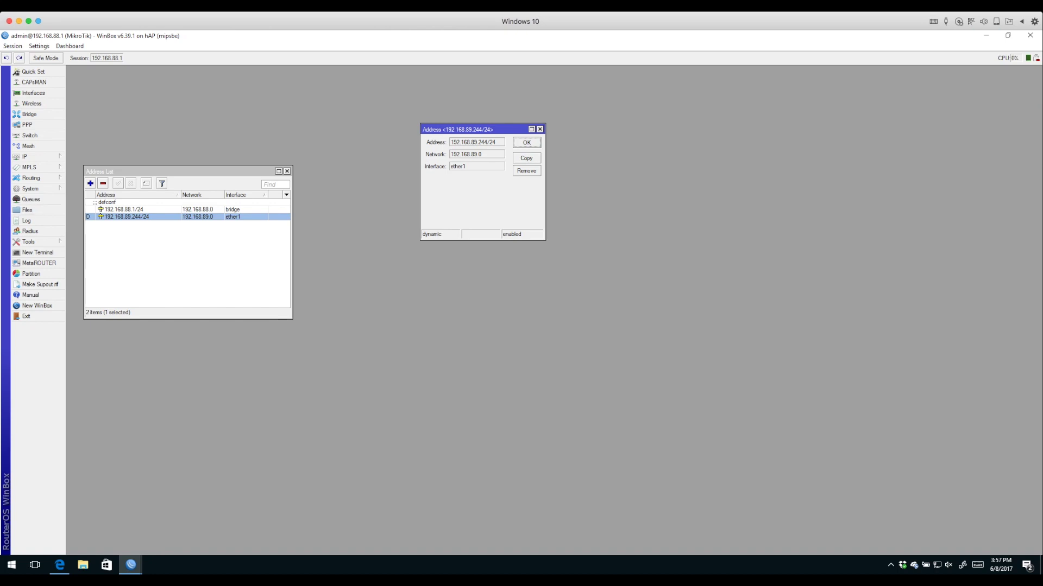
mouse_move(88, 217)
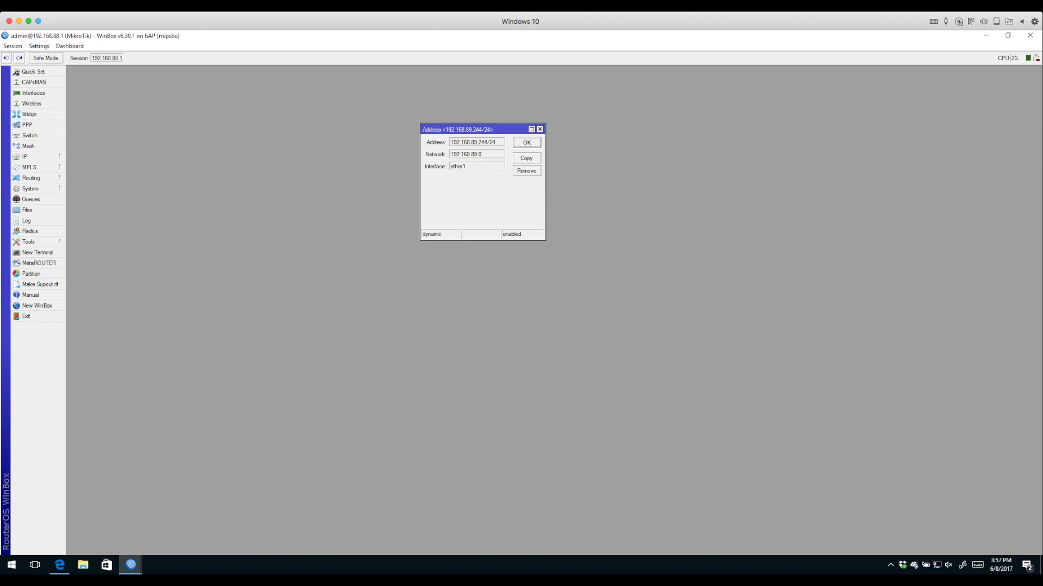
key("Escape")
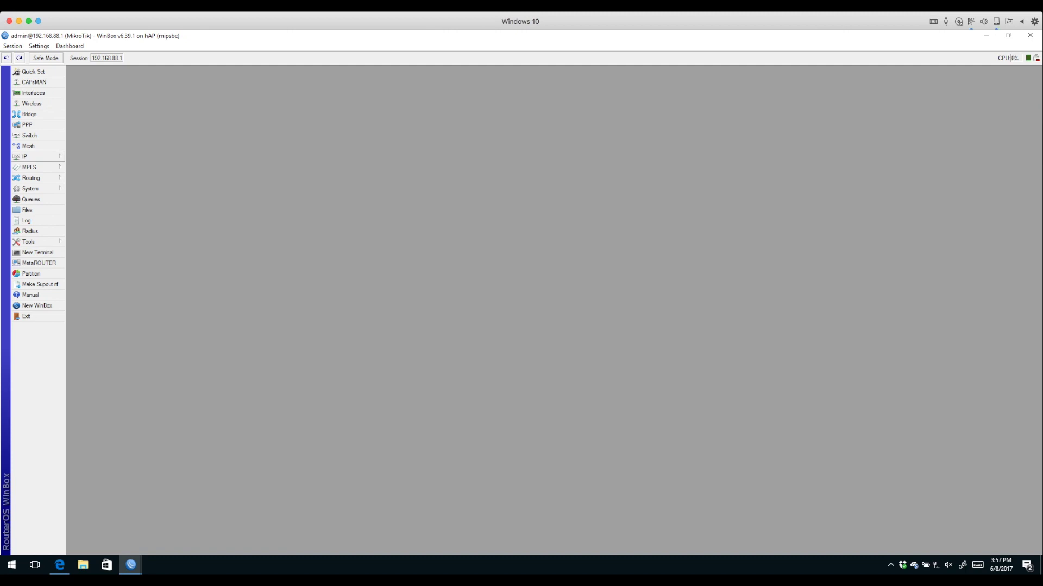
left_click(32, 156)
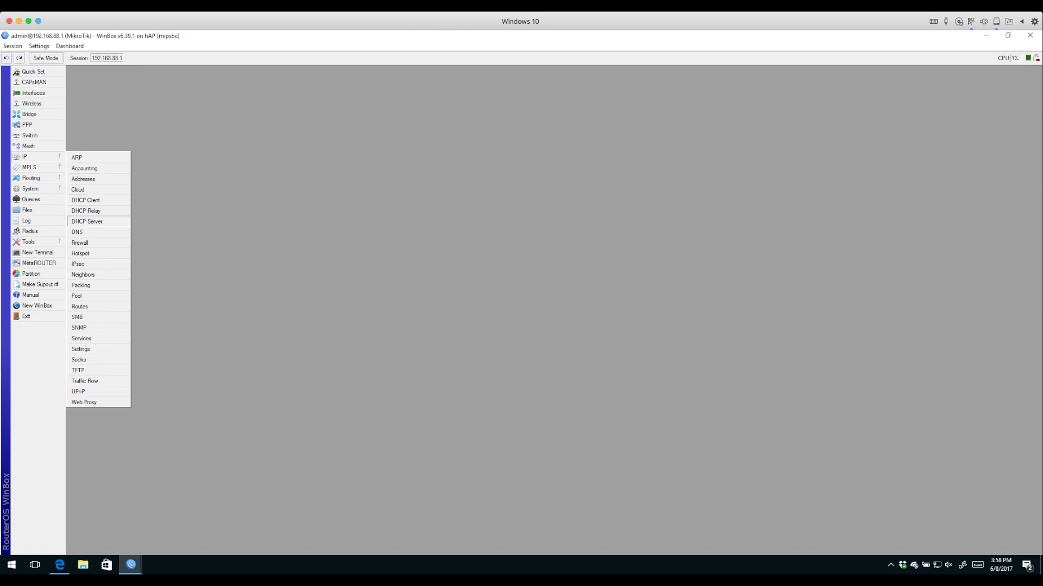
left_click(85, 200)
double_click(106, 173)
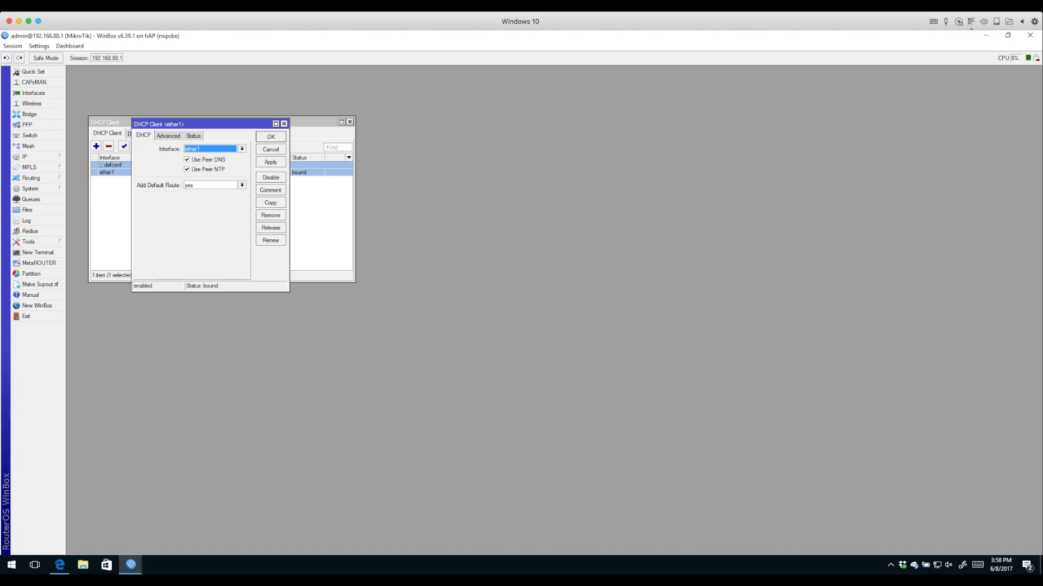
left_click(270, 150)
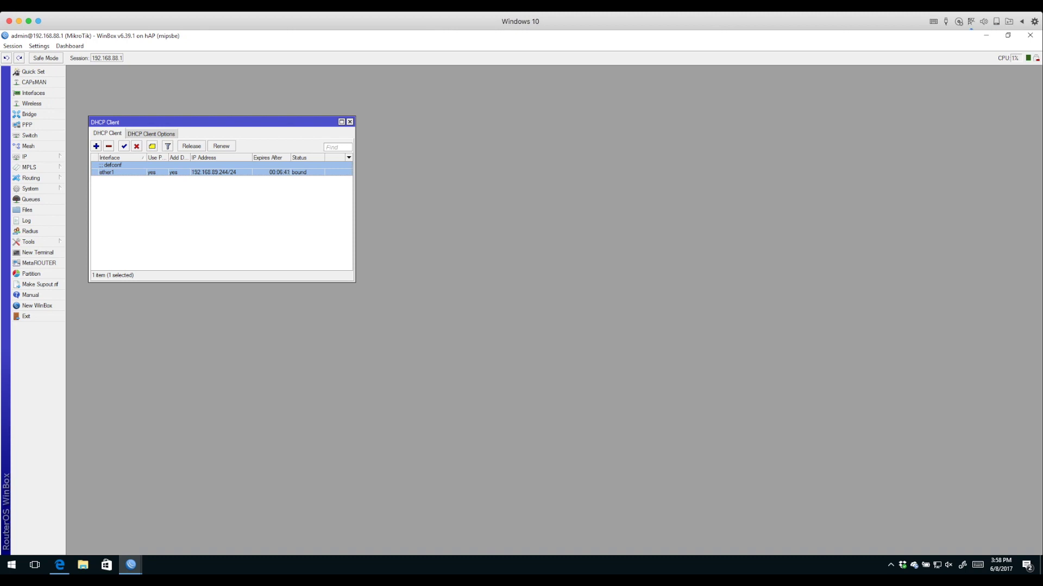
left_click(24, 157)
left_click(82, 178)
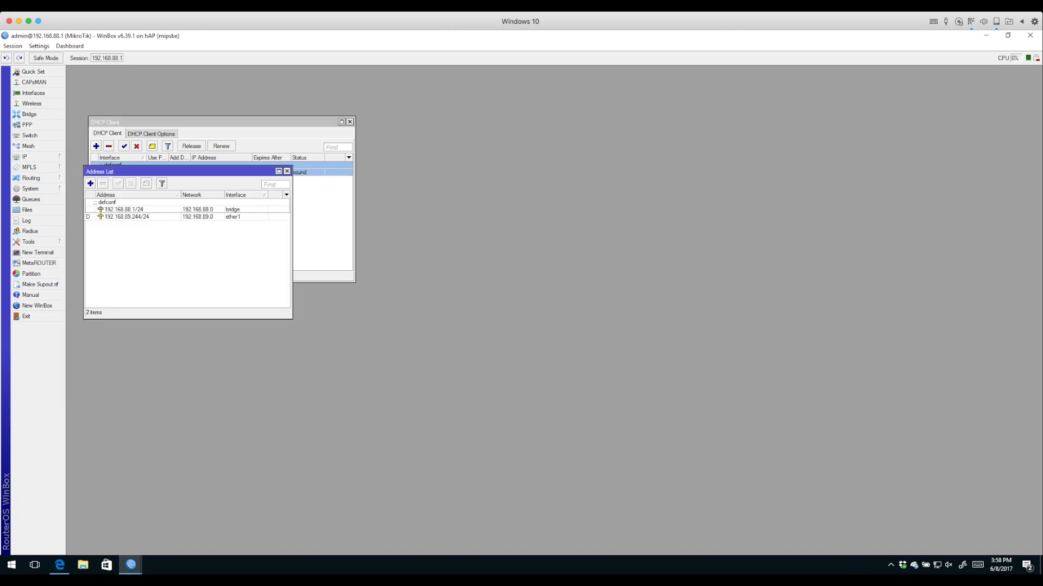
left_click(136, 209)
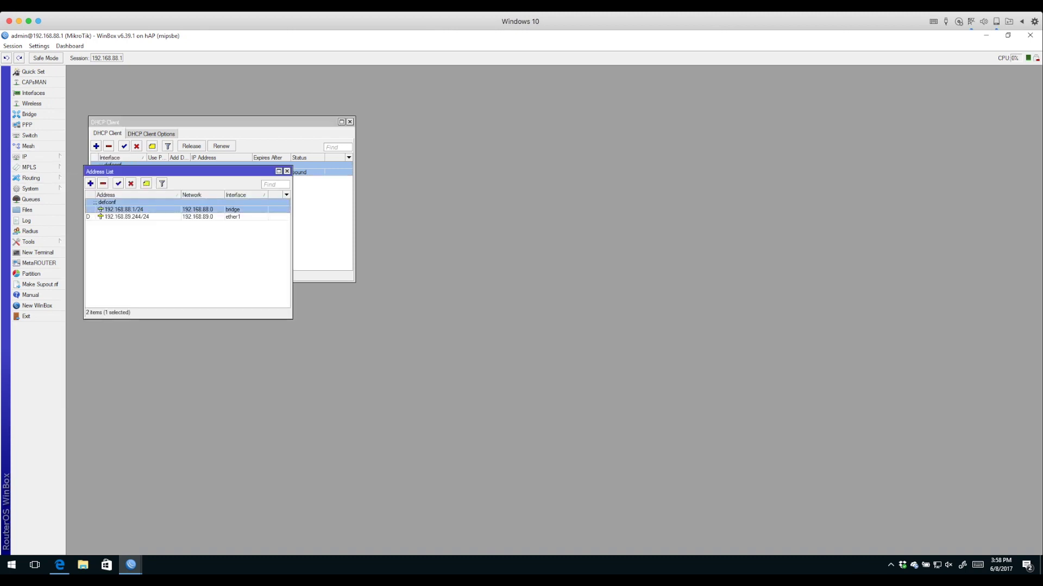
left_click(33, 93)
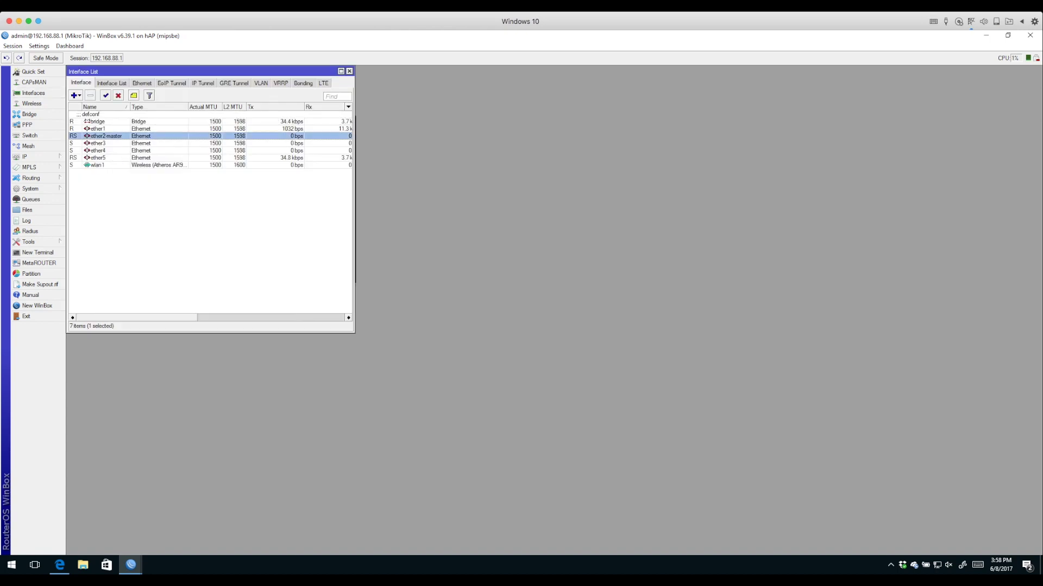
left_click(104, 135)
key("Down")
key("Down")
key("Down")
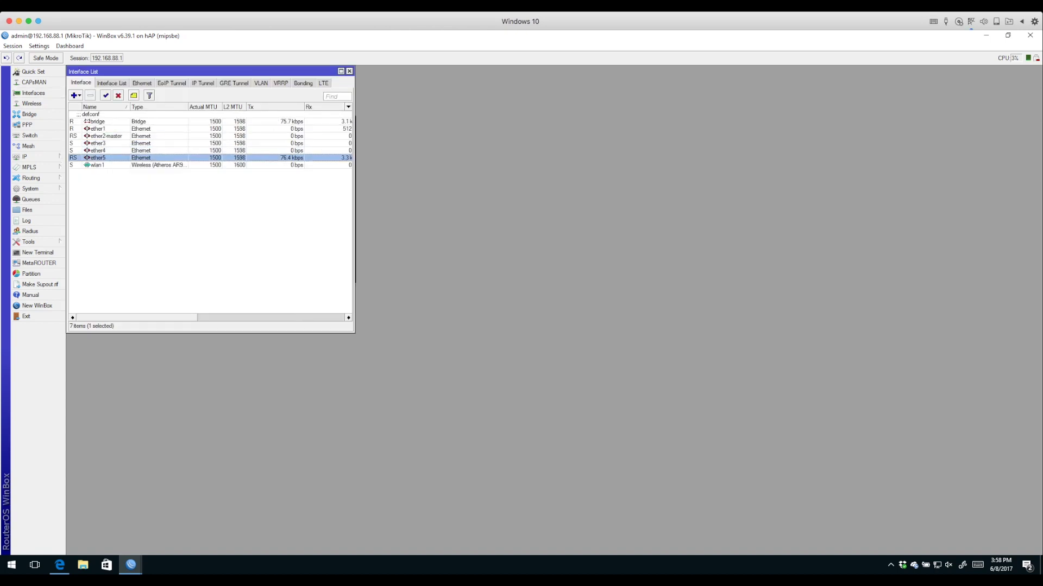
key("Down")
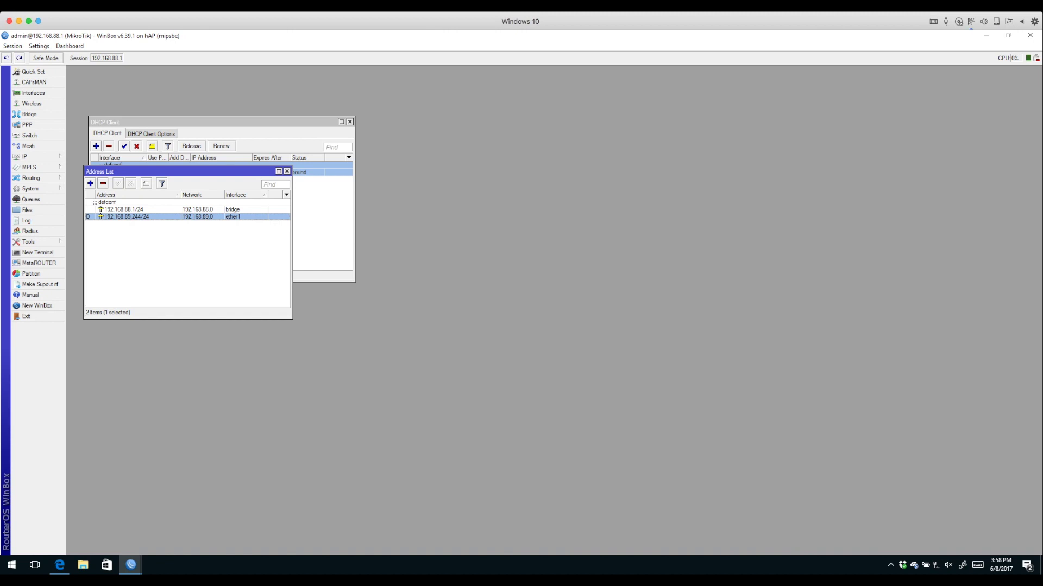
left_click_drag(163, 172, 192, 245)
left_click(228, 212)
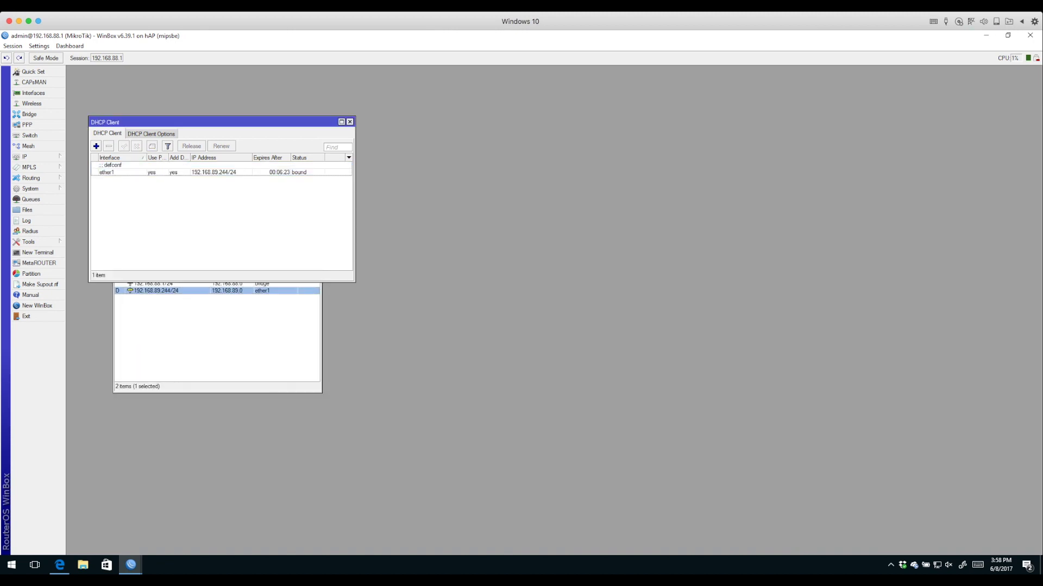
left_click(349, 121)
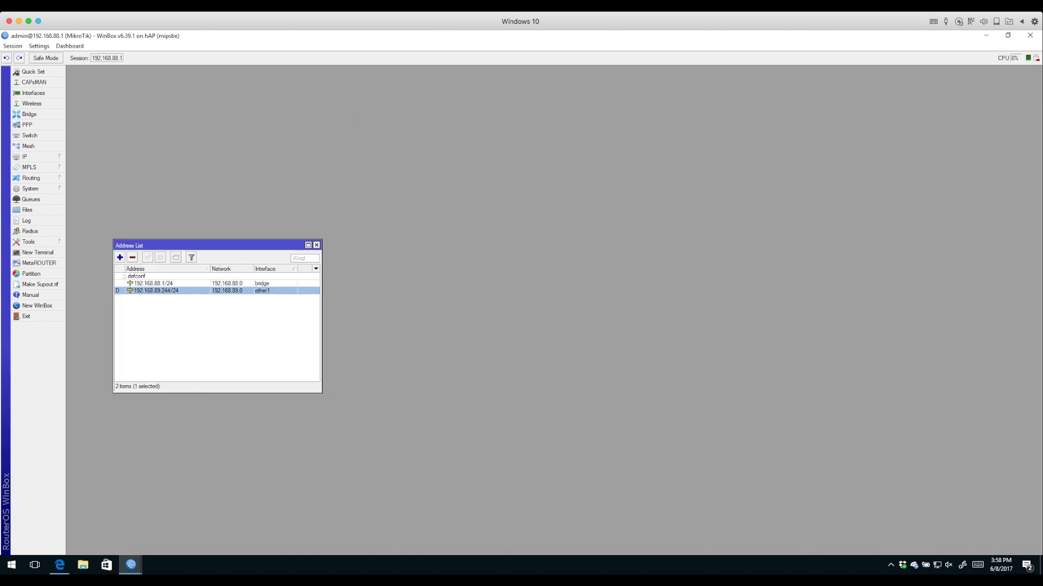
key("Escape")
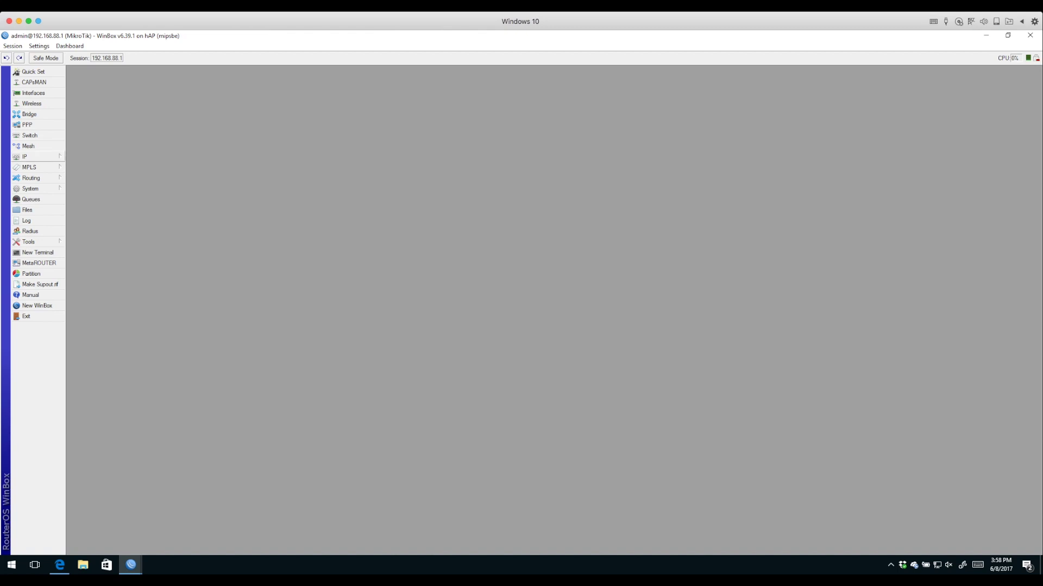
left_click(24, 156)
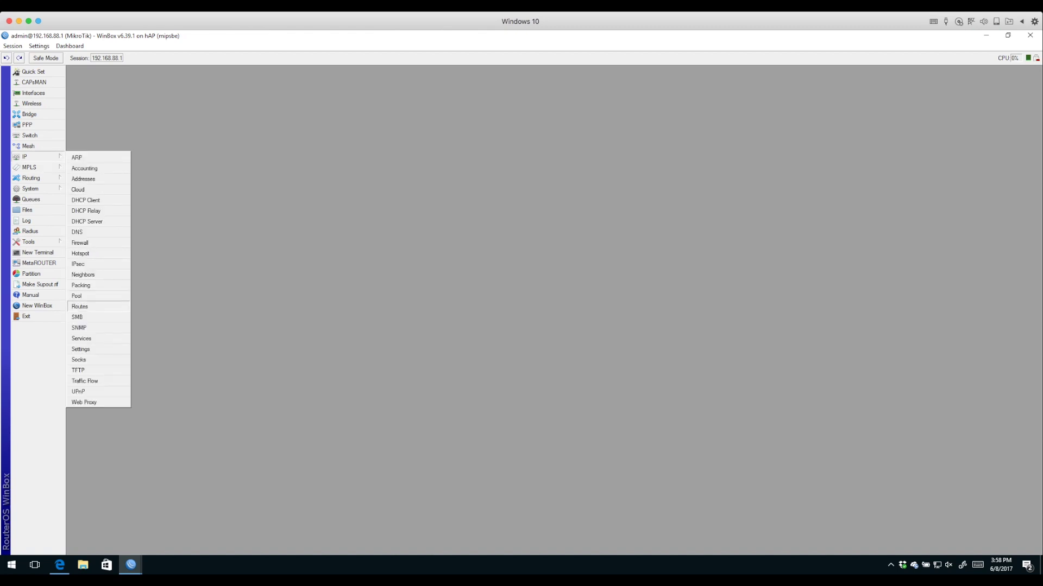
left_click(79, 306)
double_click(108, 216)
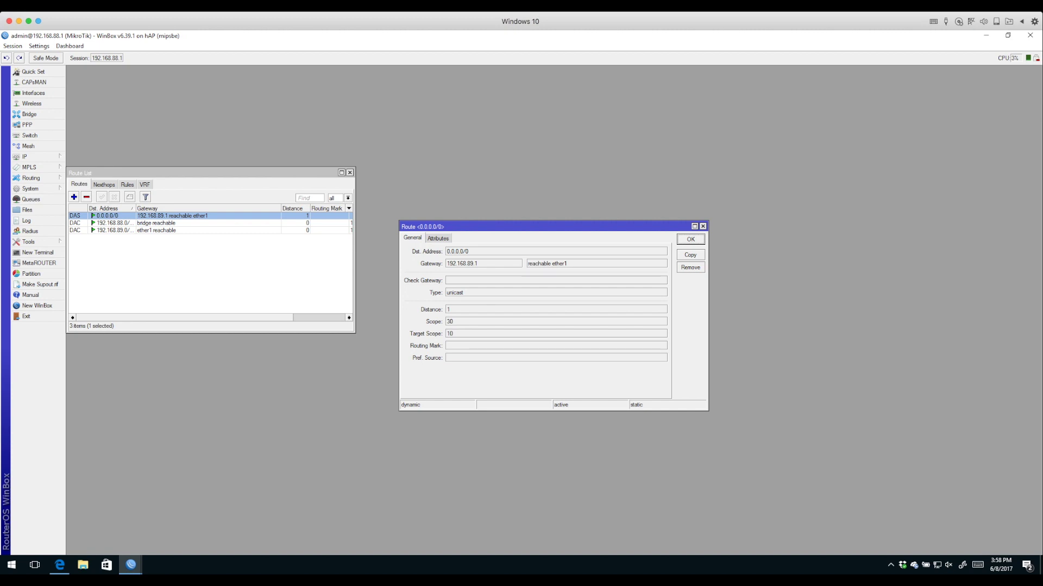
left_click_drag(543, 226, 348, 239)
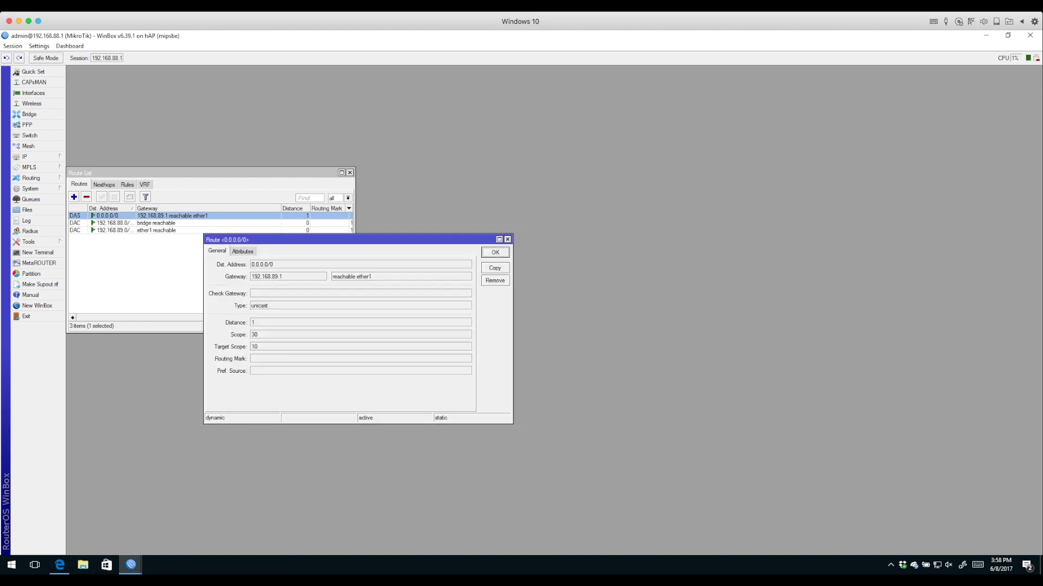
key("Escape")
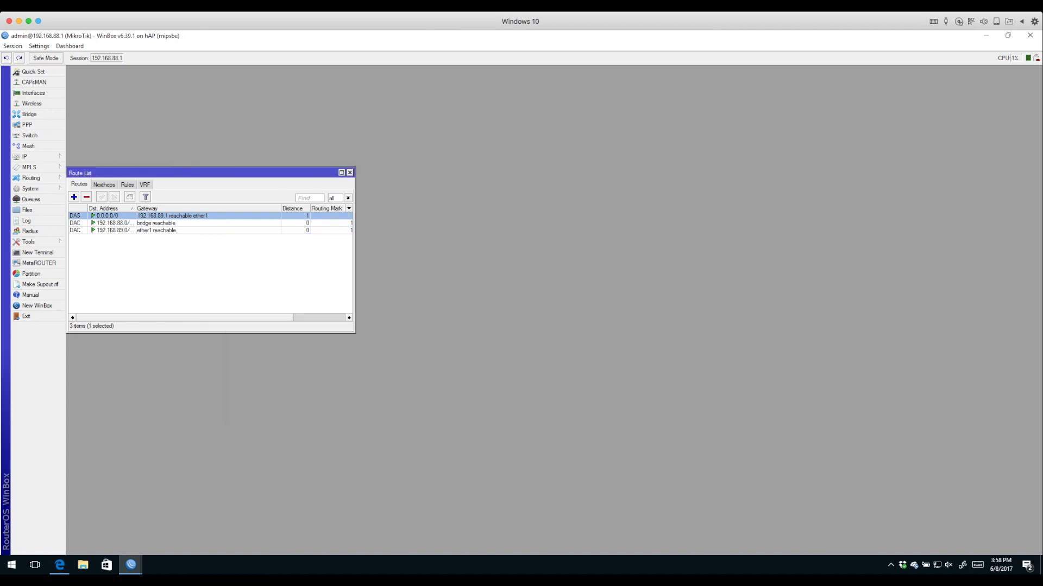
double_click(112, 223)
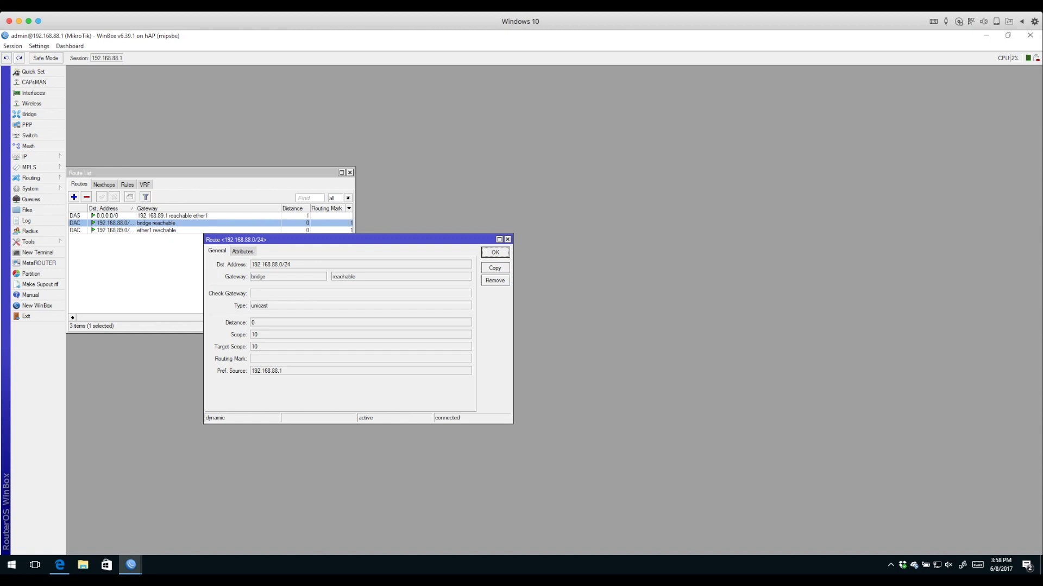
double_click(157, 231)
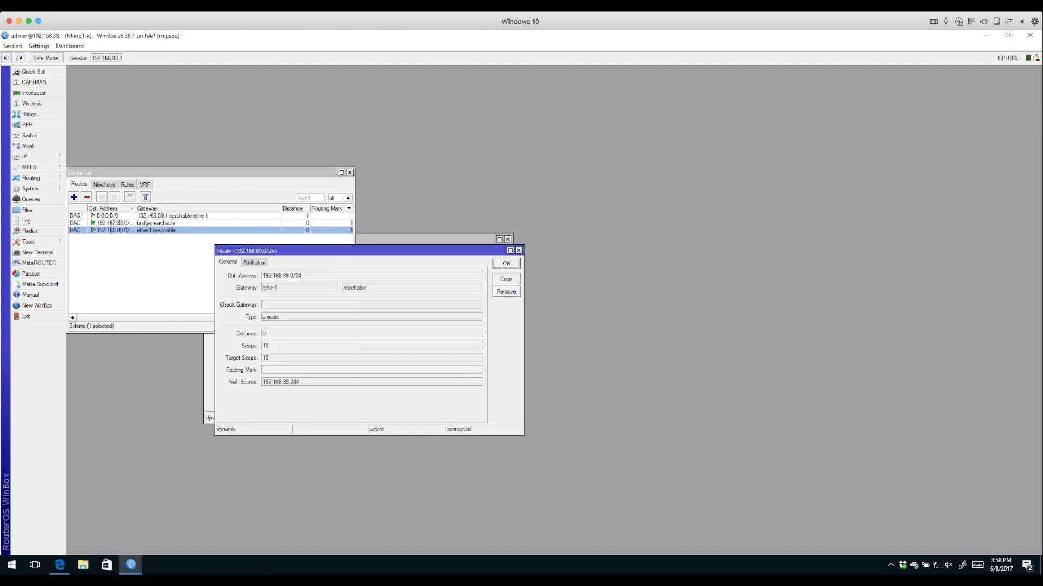
left_click_drag(266, 288, 278, 288)
left_click(519, 251)
left_click(508, 239)
key("Escape")
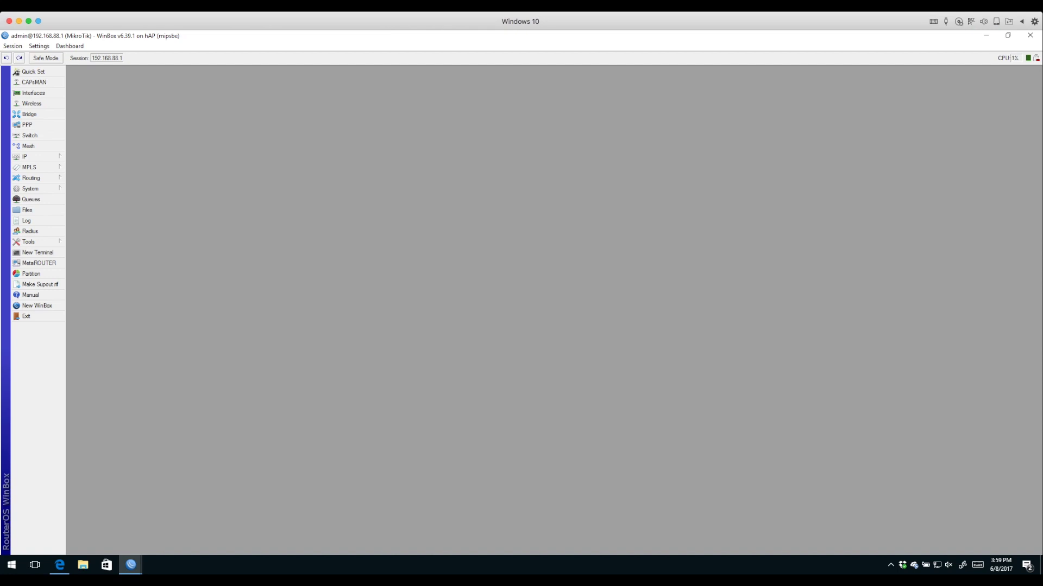
Open wlan1's settings and keep band 2GHz-B/G/N, channel width 20/40MHz Ce and frequency auto
left_click(32, 103)
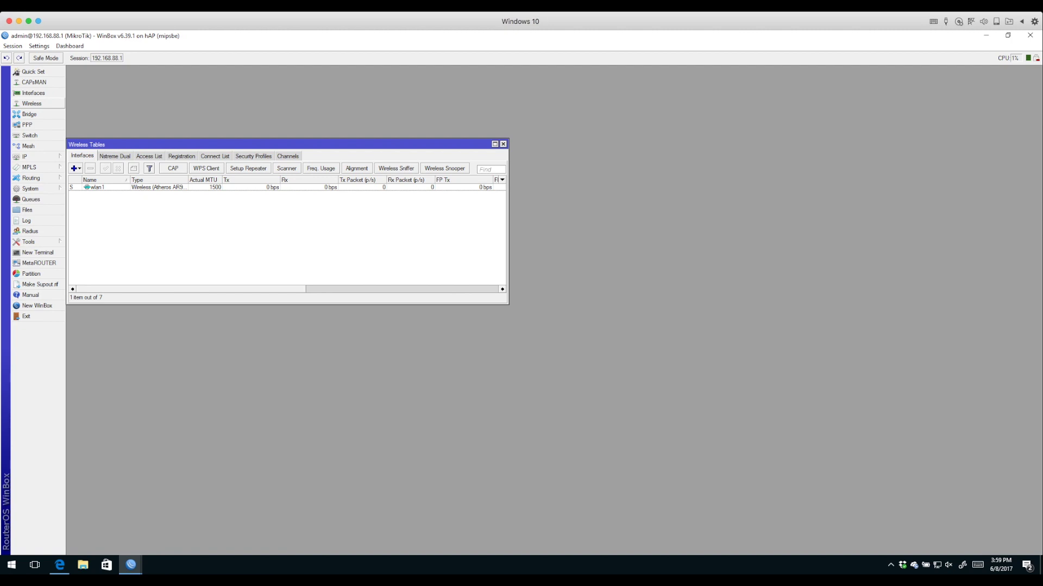
double_click(95, 186)
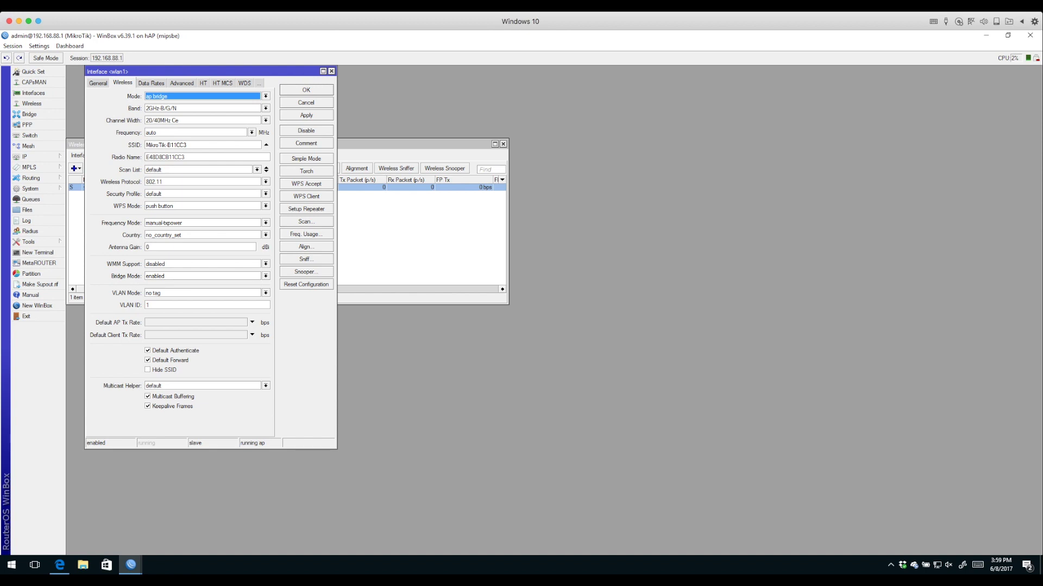
left_click(265, 108)
key("Return")
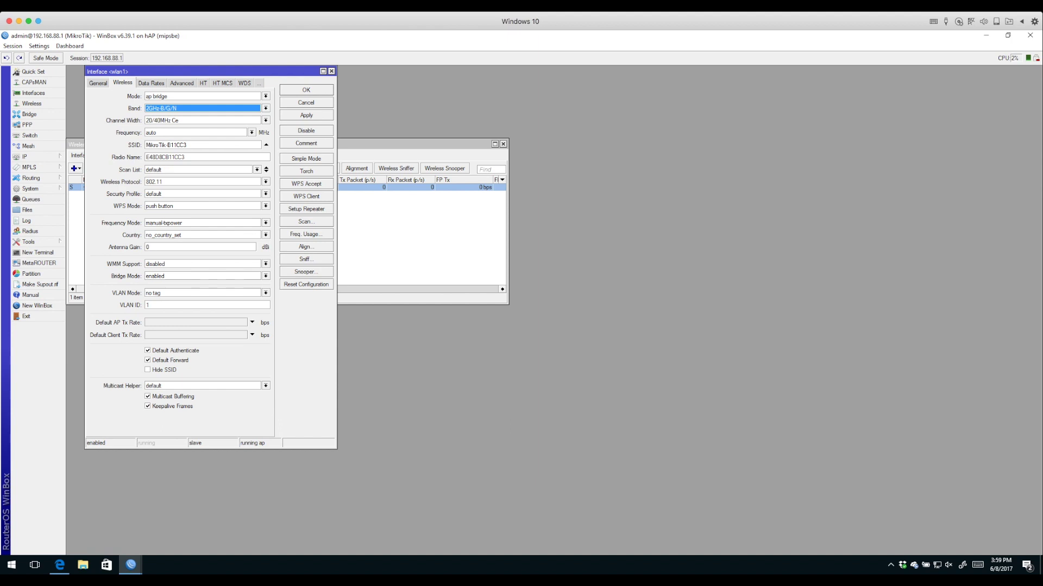
left_click(265, 120)
key("Return")
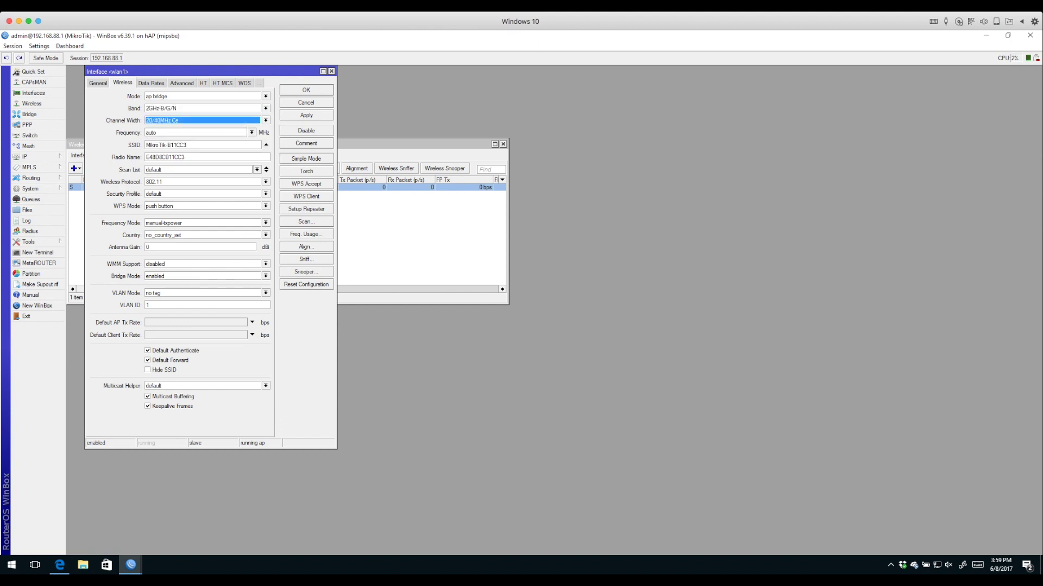
key("Tab")
key("alt+Down")
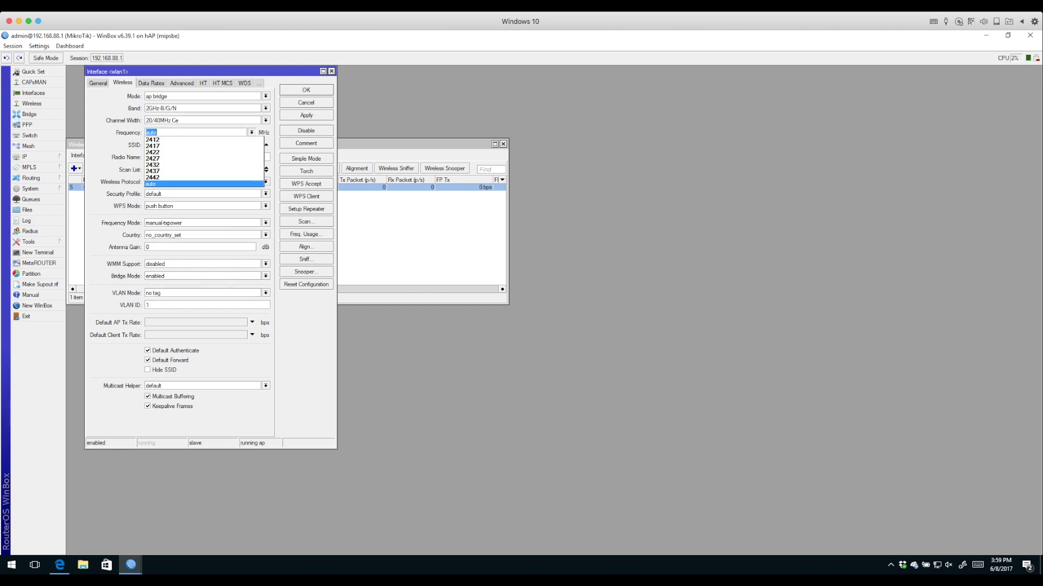
key("Return")
key("End")
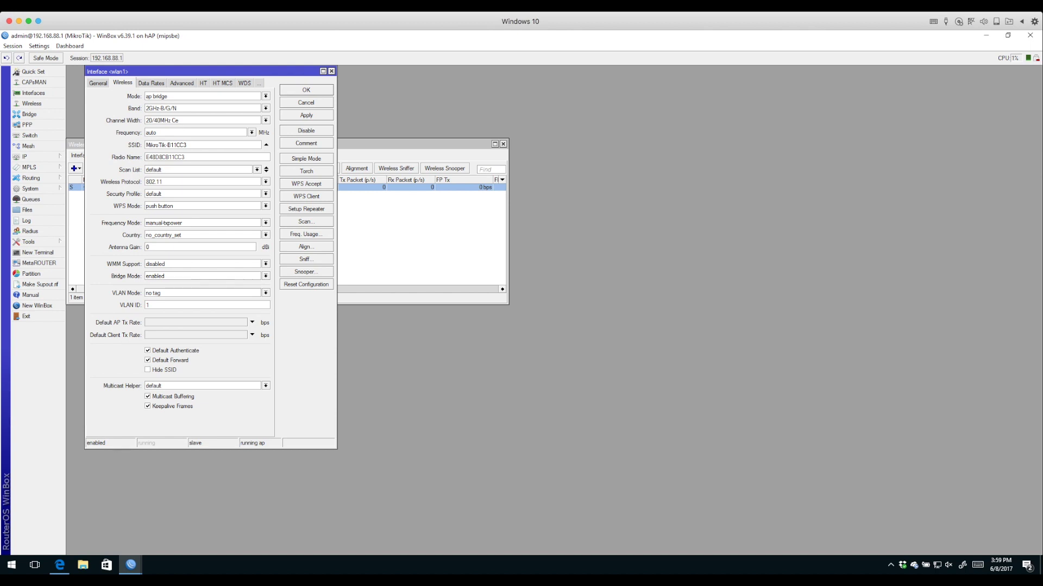
Replace wlan1's SSID with MyHomeWirelessNetwork and save the settings
left_click_drag(187, 145, 145, 145)
type("MyHomeWirelessNetwork")
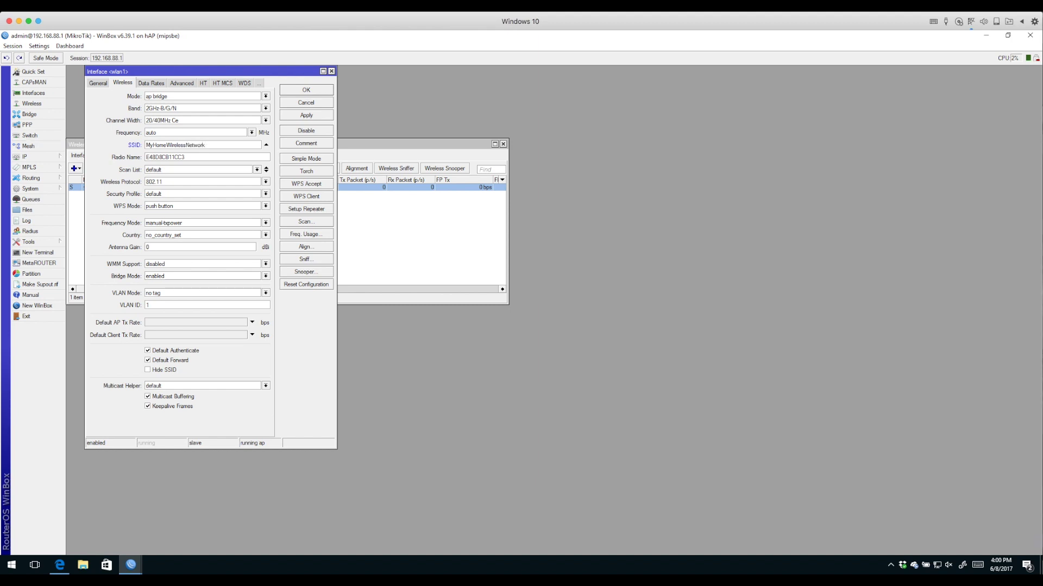
key("Return")
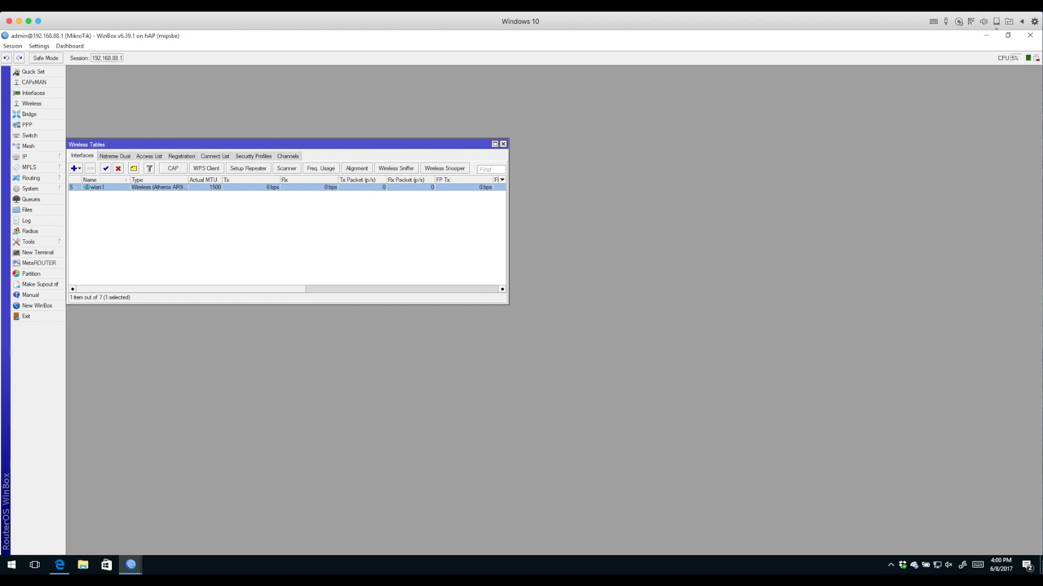
Reopen wlan1, choose country united states and regulatory-domain frequency mode, apply, and move it aside
double_click(90, 187)
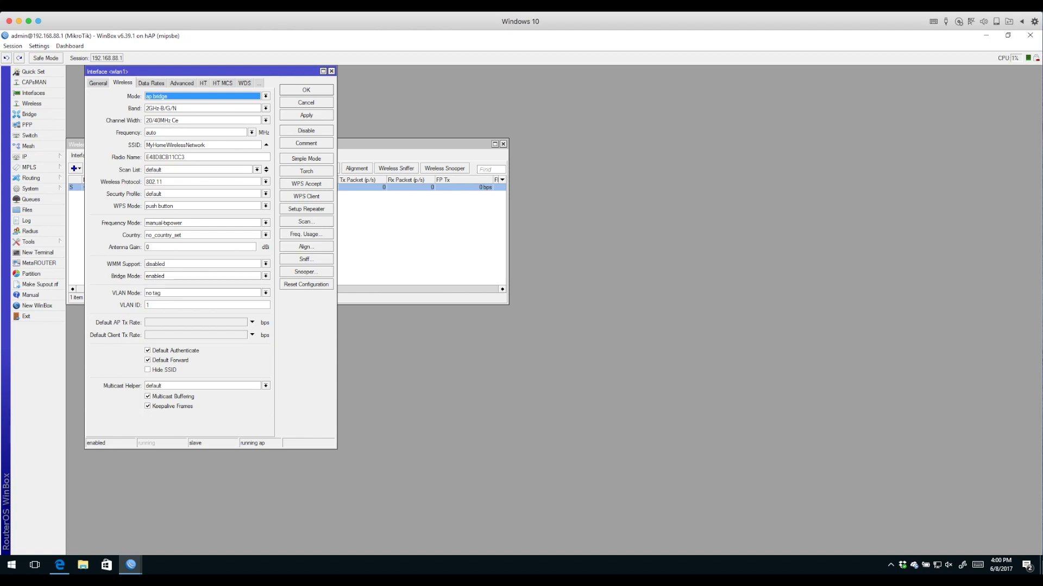
left_click(265, 234)
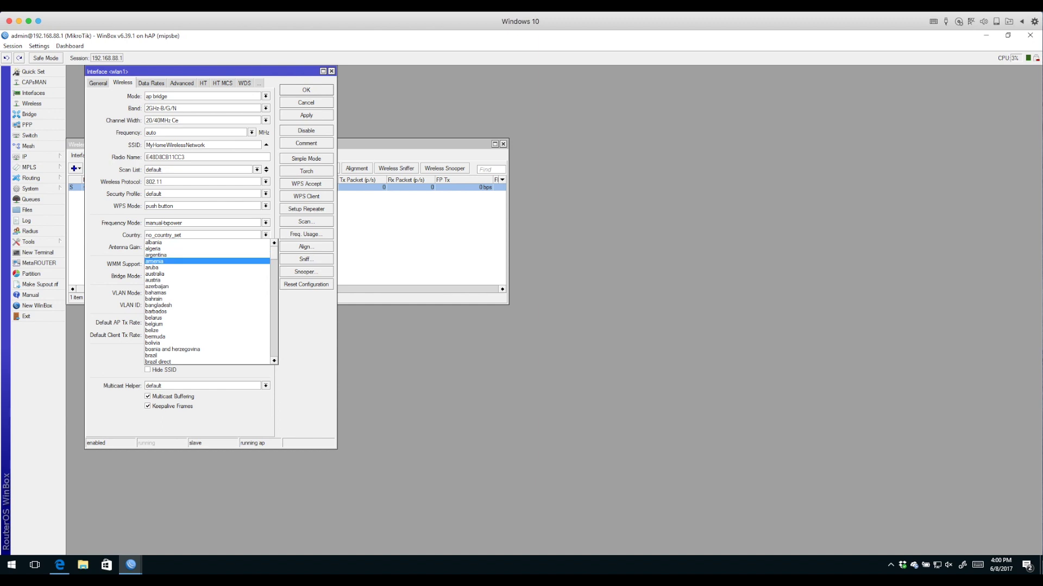
scroll(207, 255, "down", 20)
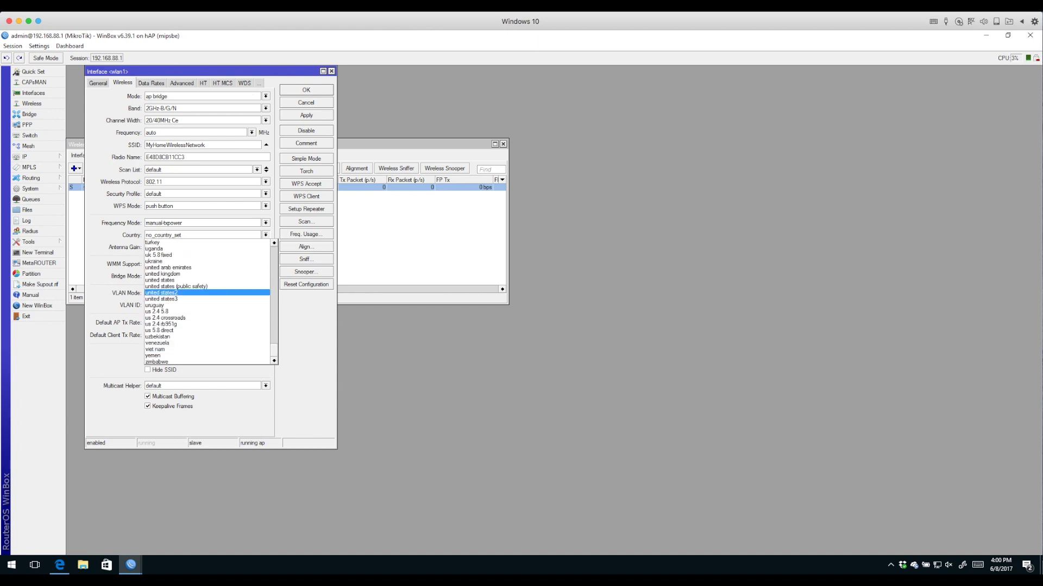
left_click(161, 281)
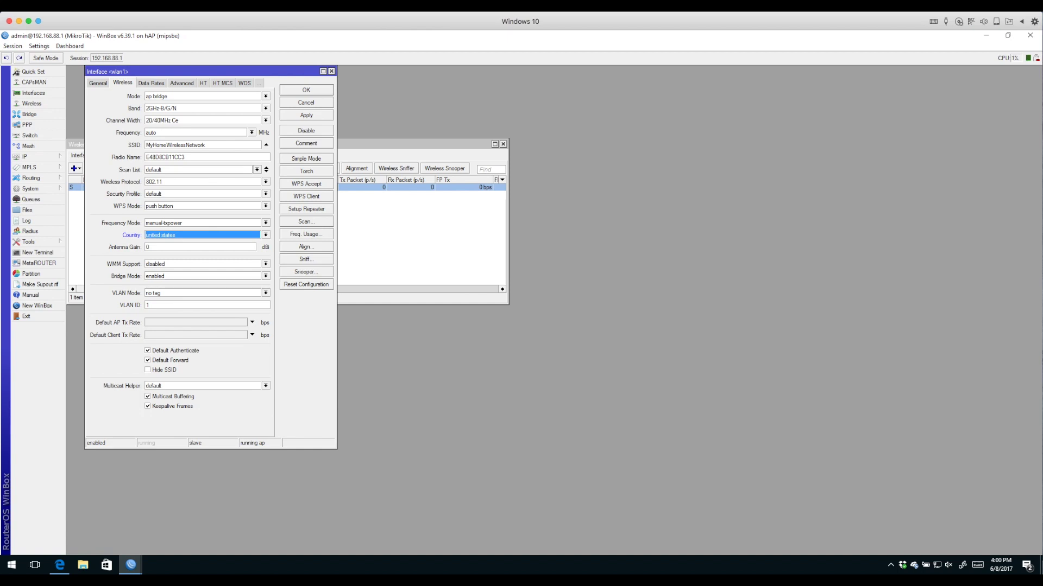
left_click(266, 222)
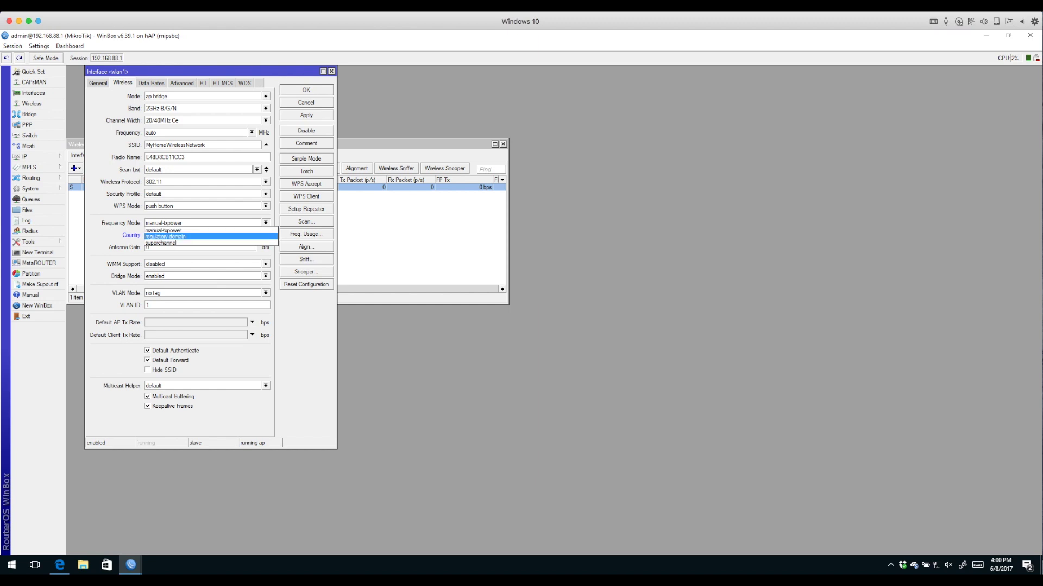
key("Up")
key("Return")
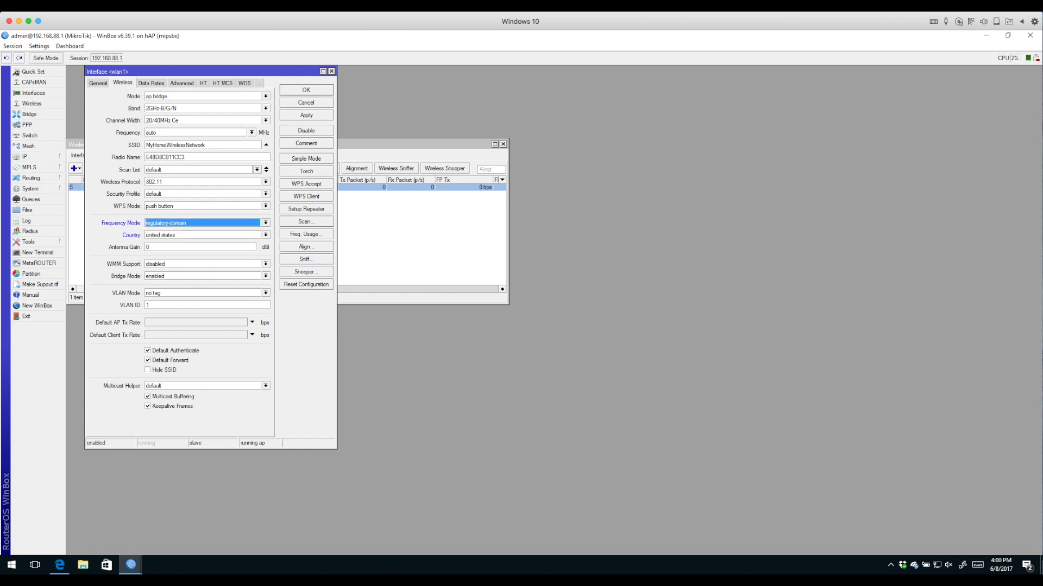
left_click(306, 115)
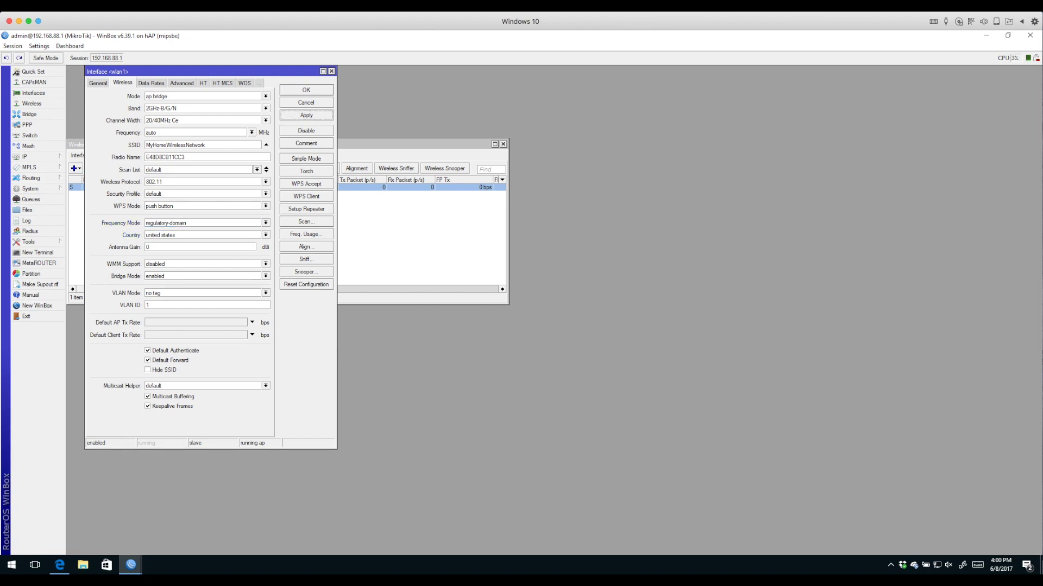
left_click_drag(207, 71, 549, 75)
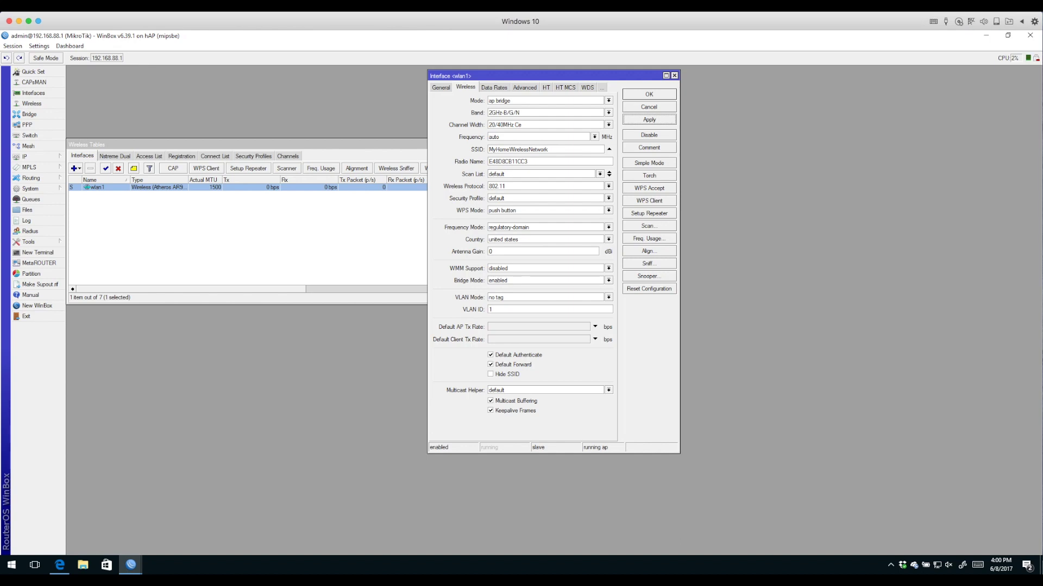
left_click(253, 156)
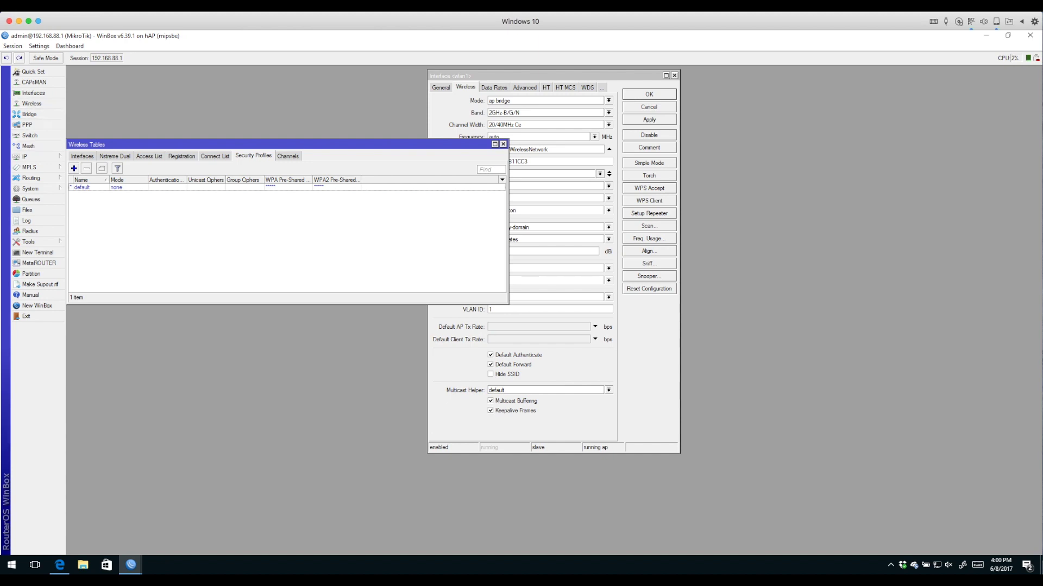
Add a new security profile using WPA2 PSK only, enter its pre-shared key and apply
left_click(74, 168)
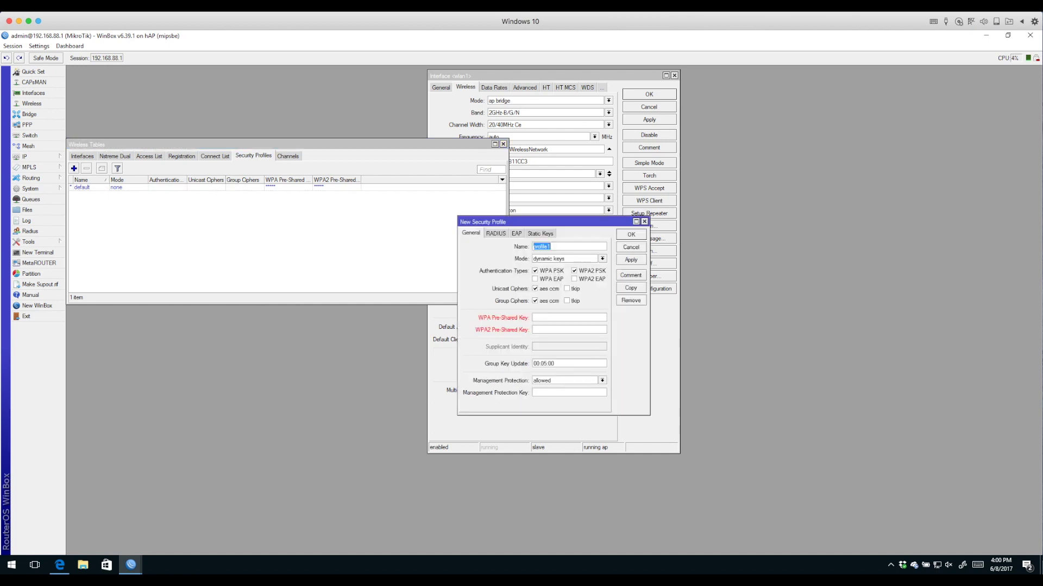
left_click_drag(516, 222, 210, 184)
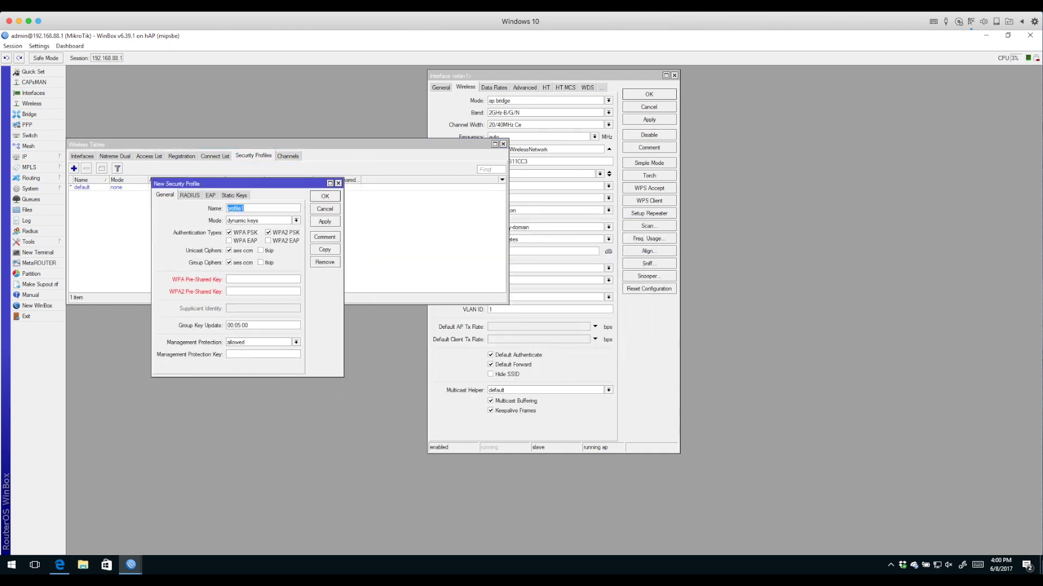
left_click(229, 232)
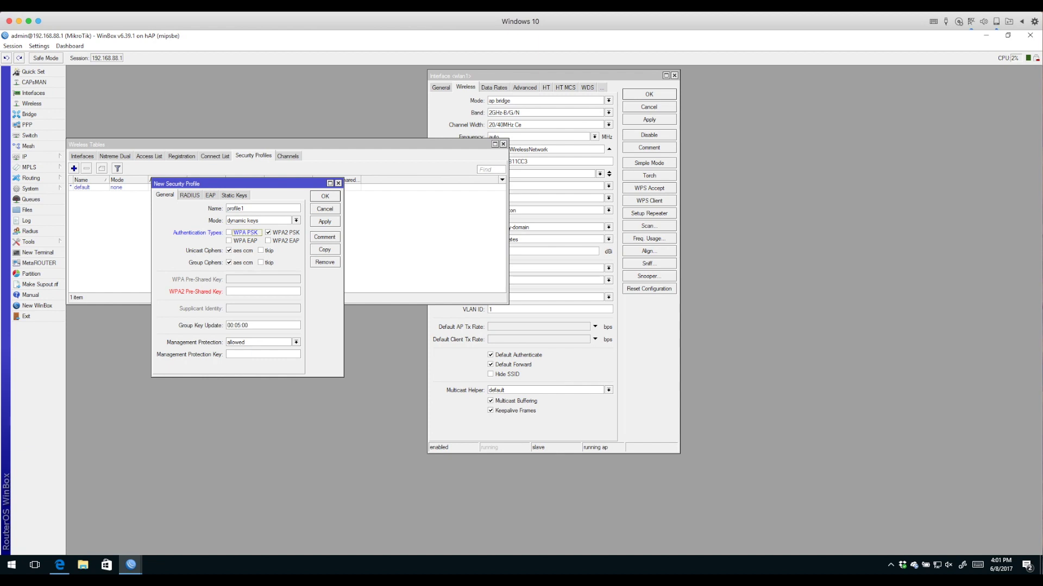
left_click(239, 292)
type("********")
left_click(324, 221)
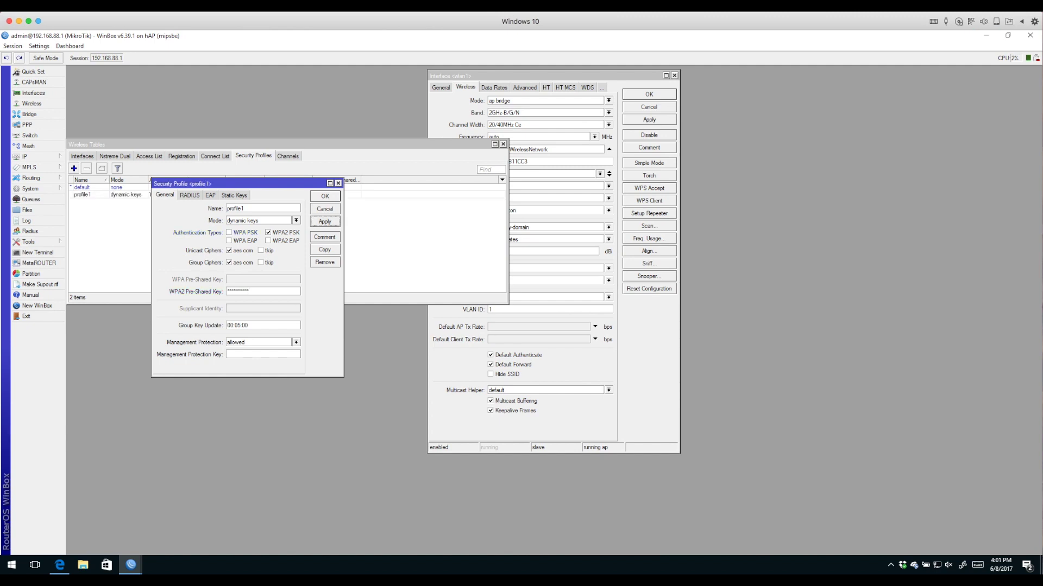
Rename the new security profile to MyWPA2Profile and save it
left_click(244, 208)
double_click(244, 208)
type("MyWPA2Profi")
key("Return")
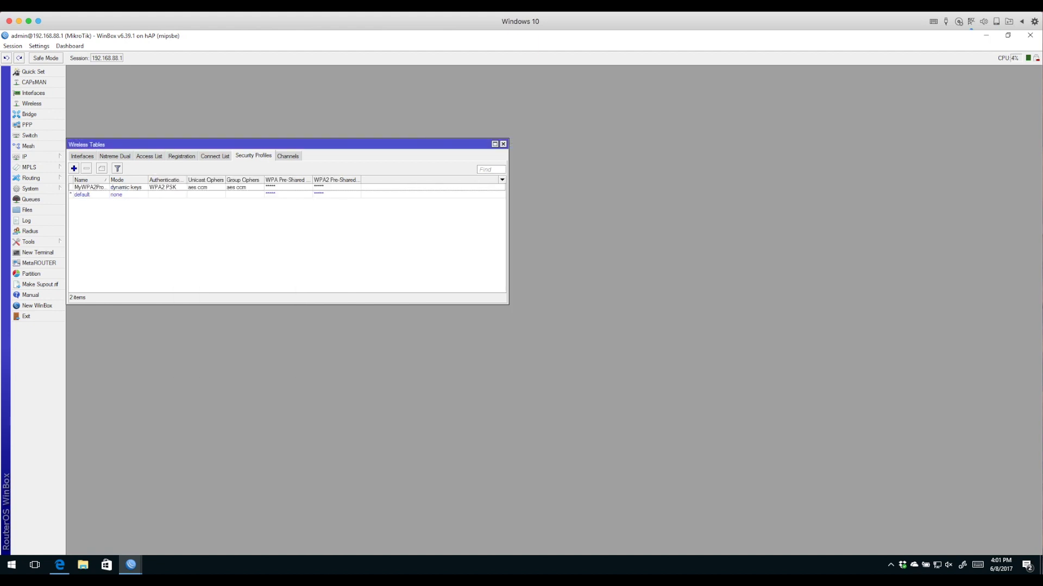
left_click(82, 156)
Assign the MyWPA2Profile security profile to wlan1 and close the Wireless Tables window
double_click(92, 187)
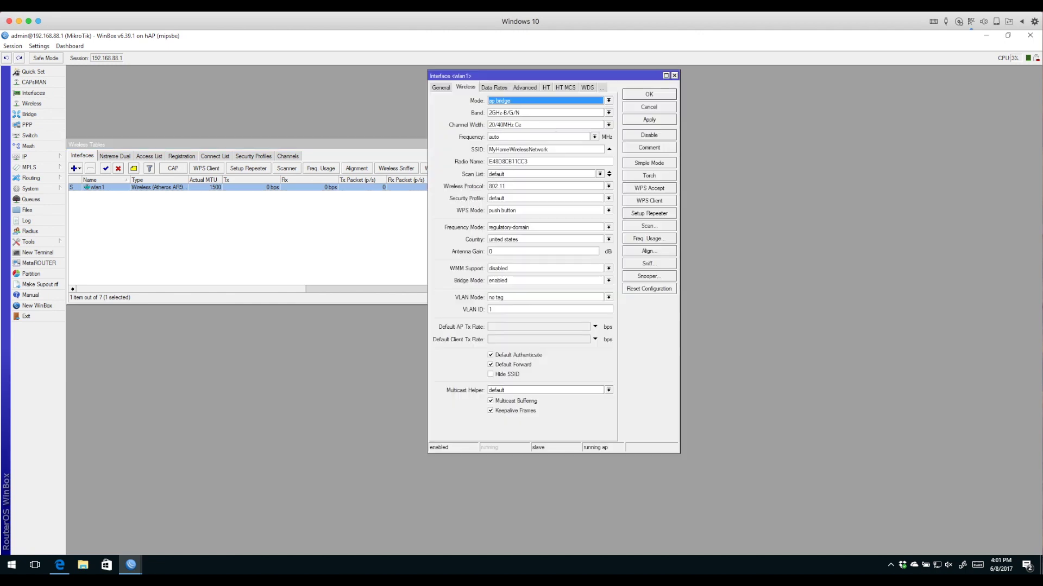
left_click_drag(516, 76, 206, 119)
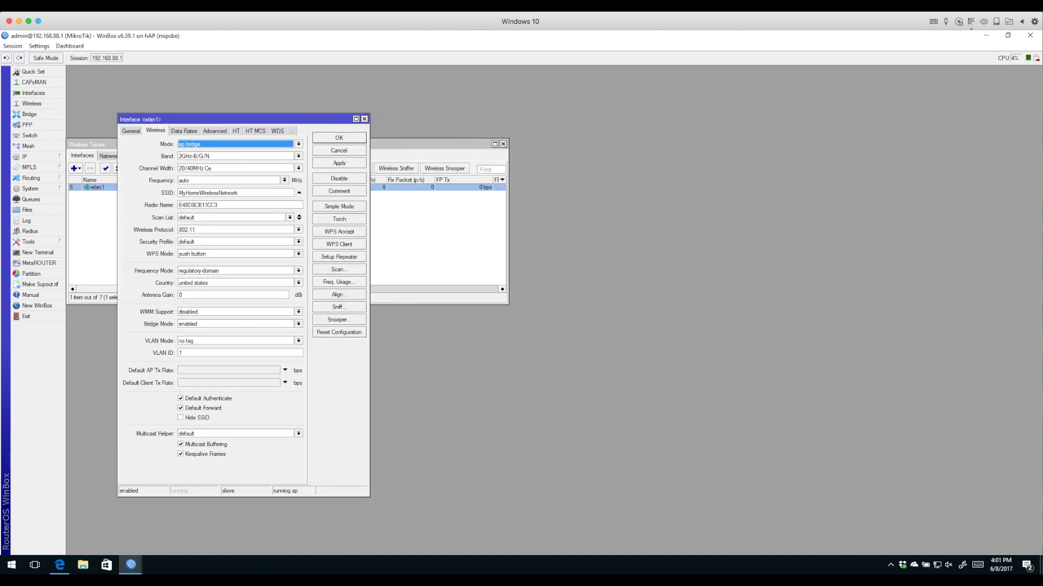
left_click(299, 242)
left_click(218, 256)
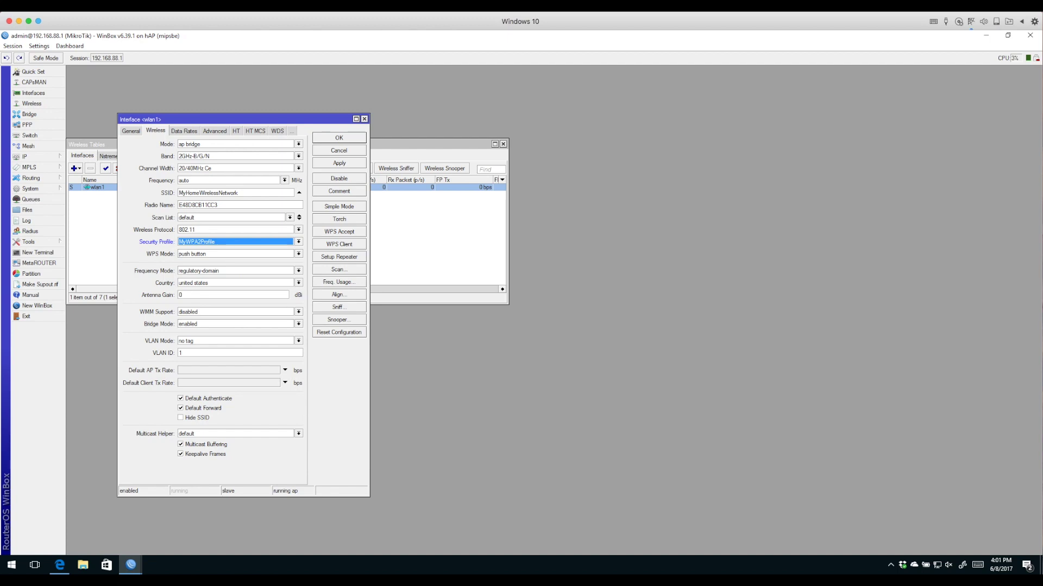
key("Return")
left_click(502, 144)
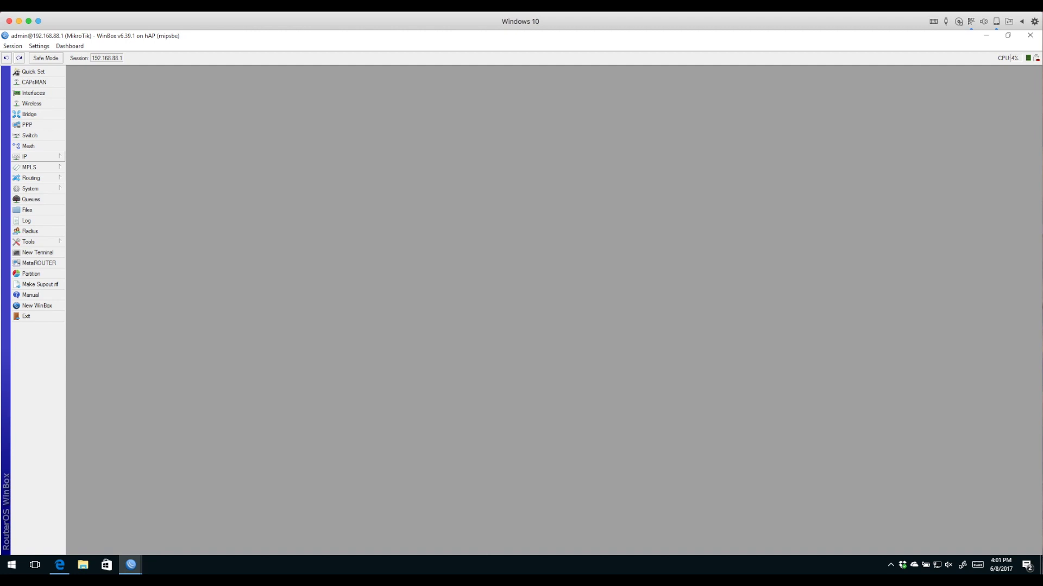
Review the IP addresses: 192.168.88.1/24 on the bridge and dynamic 192.168.89.244/24 on ether1
left_click(24, 156)
left_click(81, 178)
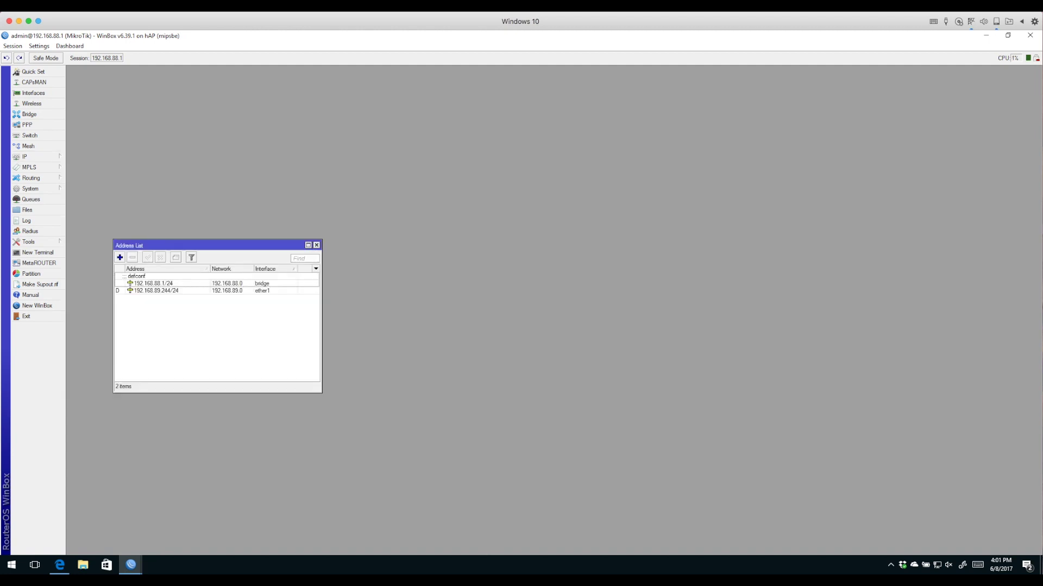
left_click(153, 282)
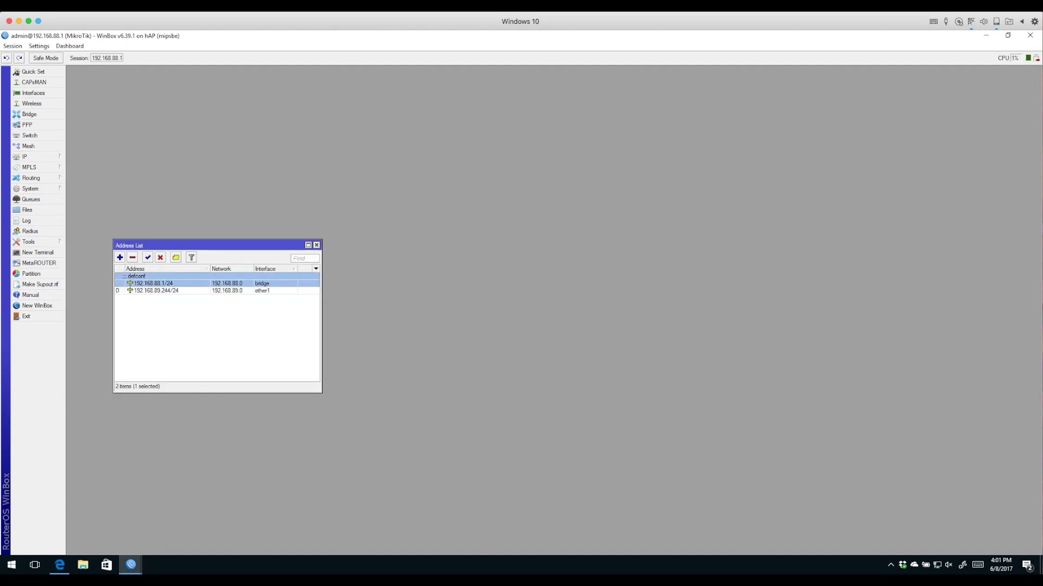
left_click(156, 291)
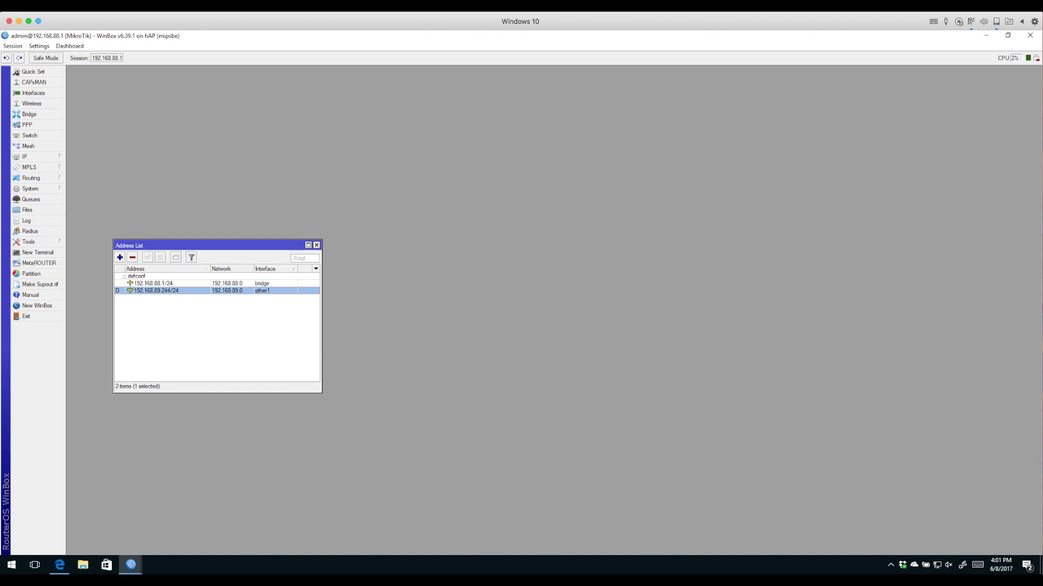
Inspect the ether1 DHCP client entry and close its details unchanged
left_click(25, 156)
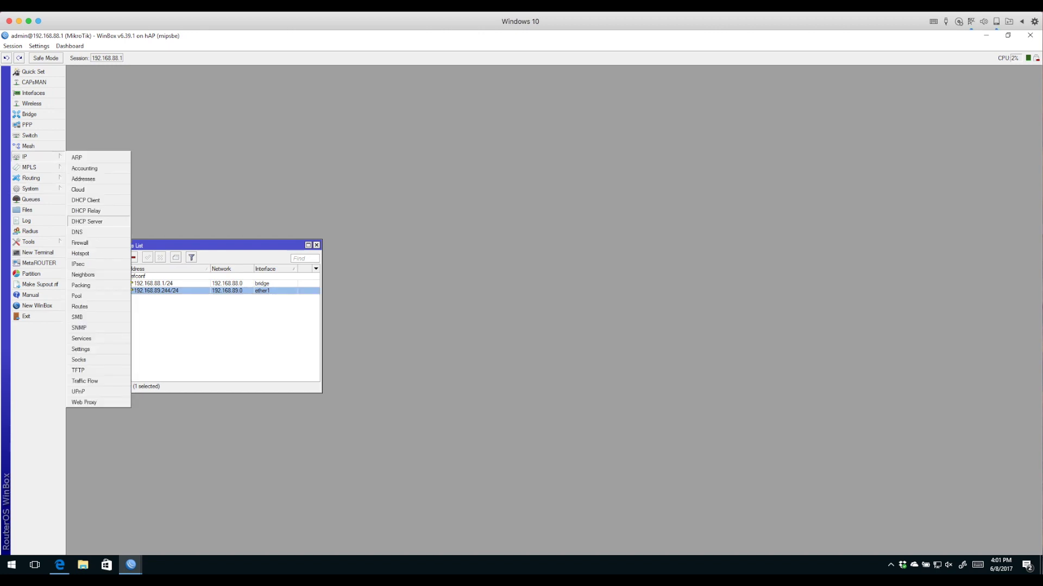
left_click(85, 200)
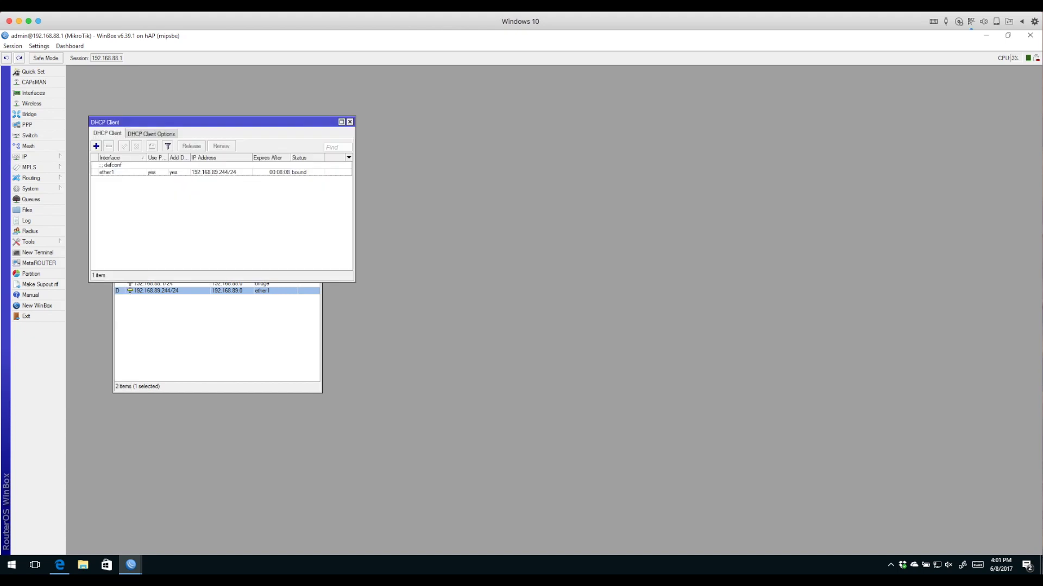
double_click(108, 172)
left_click(270, 149)
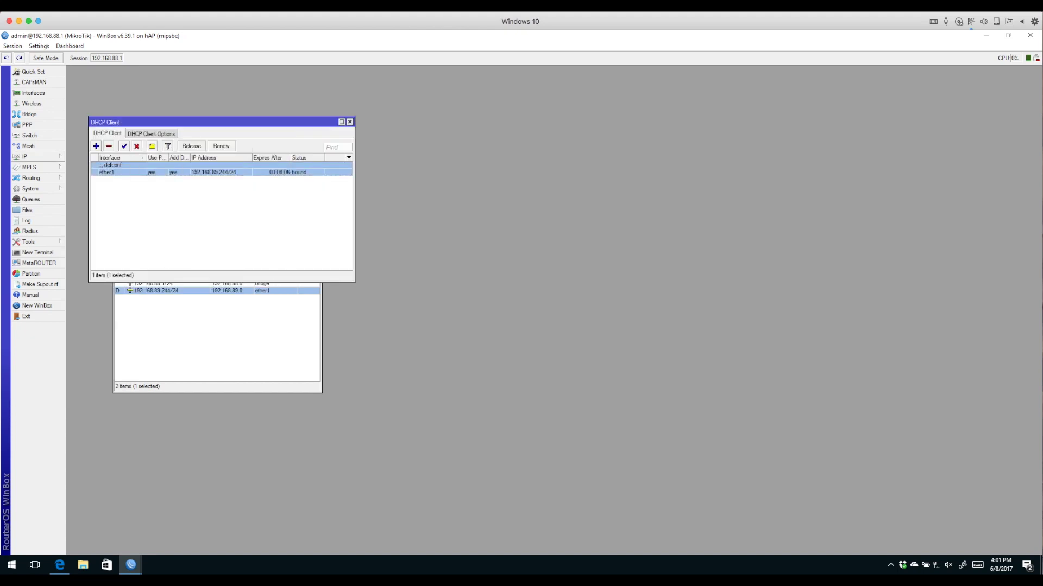
Inspect the default 0.0.0.0/0, 192.168.88.0/24 and 192.168.89.0/24 routes, then close the route list
left_click(24, 157)
left_click(80, 306)
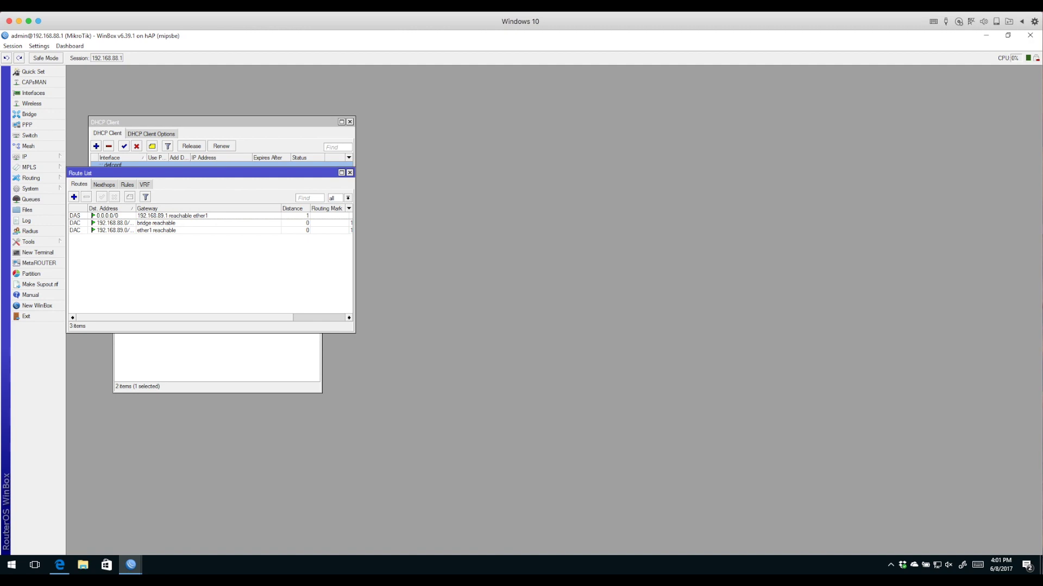
left_click(163, 216)
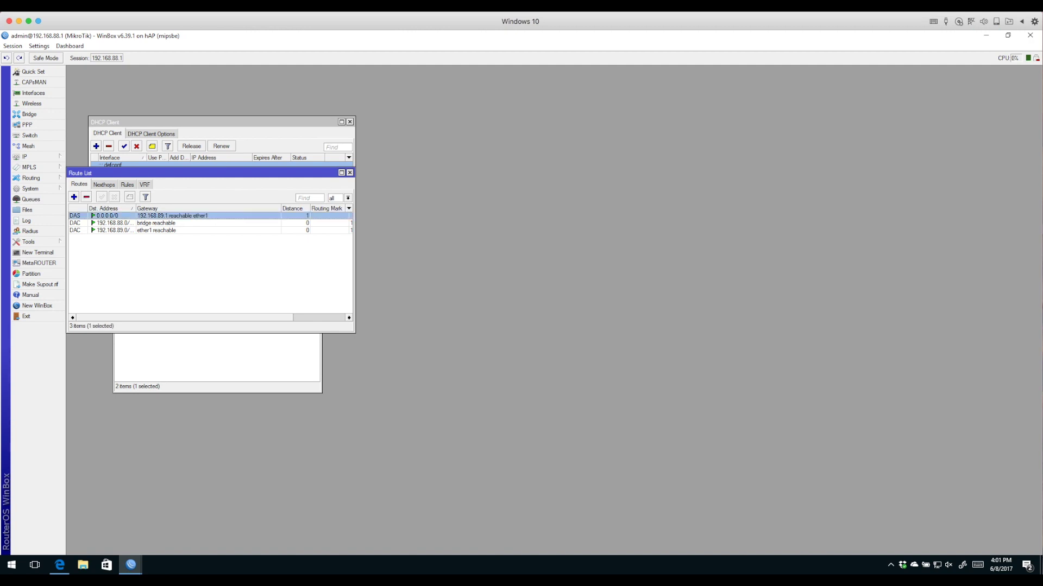
left_click_drag(135, 208, 187, 209)
left_click(114, 223)
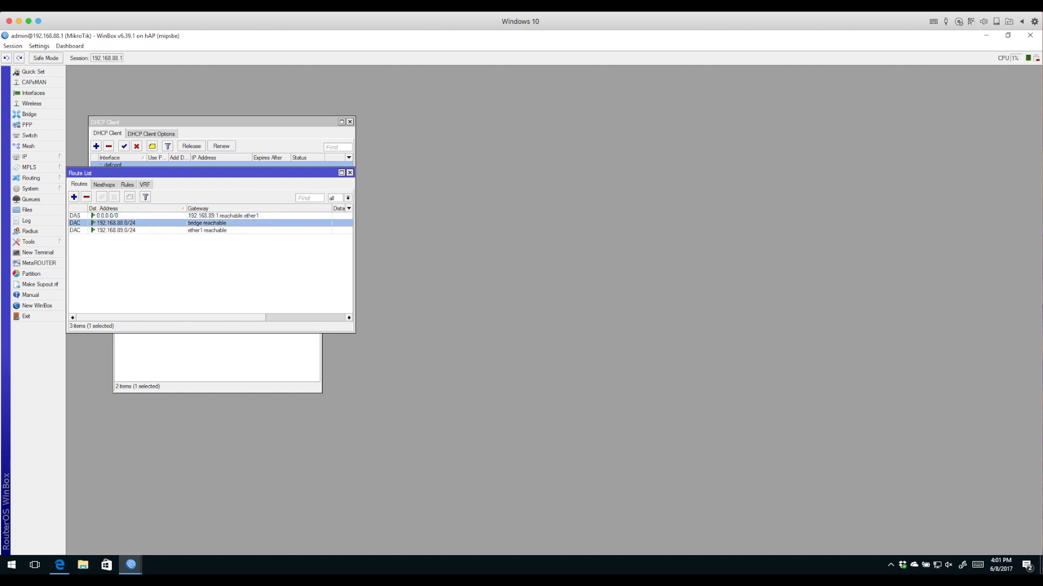
left_click(114, 230)
left_click(114, 223)
left_click(114, 230)
left_click(349, 173)
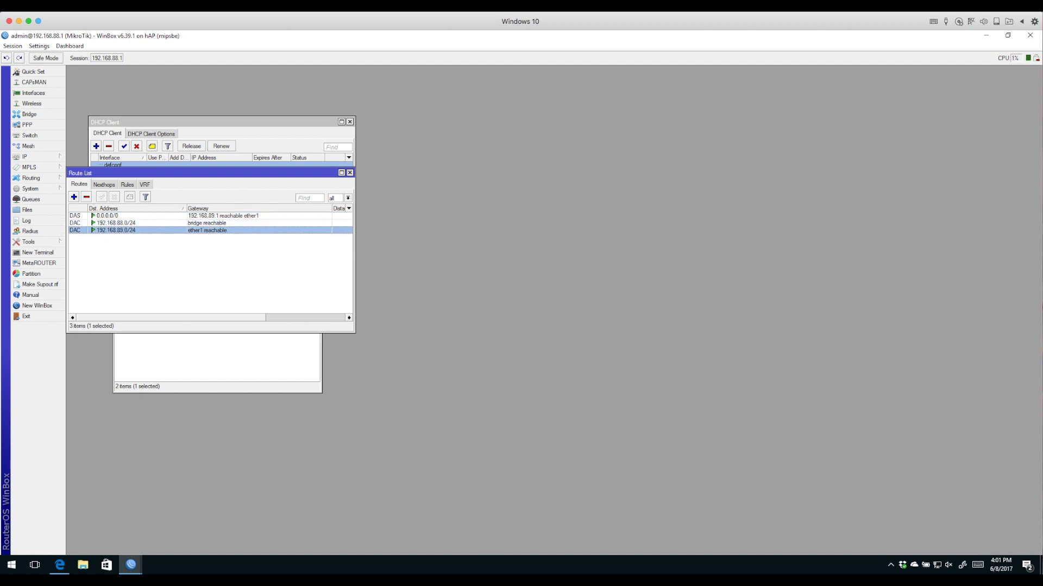
left_click(29, 114)
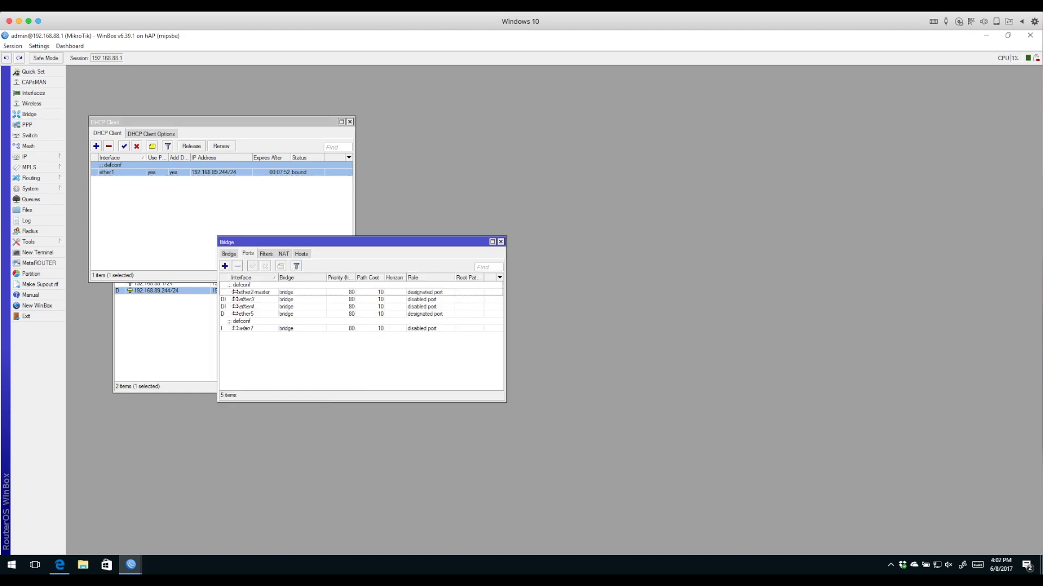
Check the bridge ports ether3, ether4, ether5 and wlan1
left_click(247, 299)
left_click(247, 306)
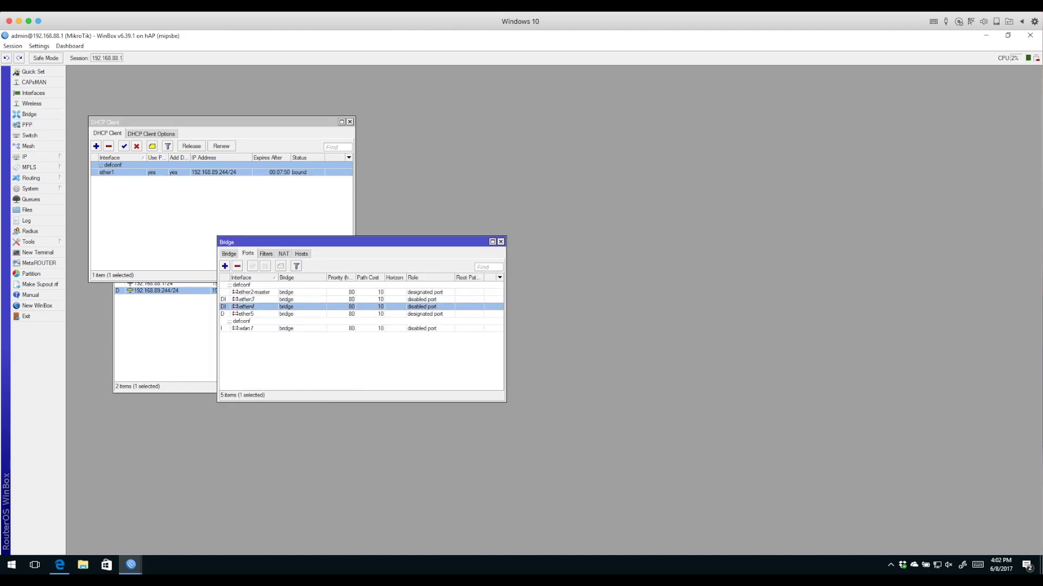
left_click(247, 299)
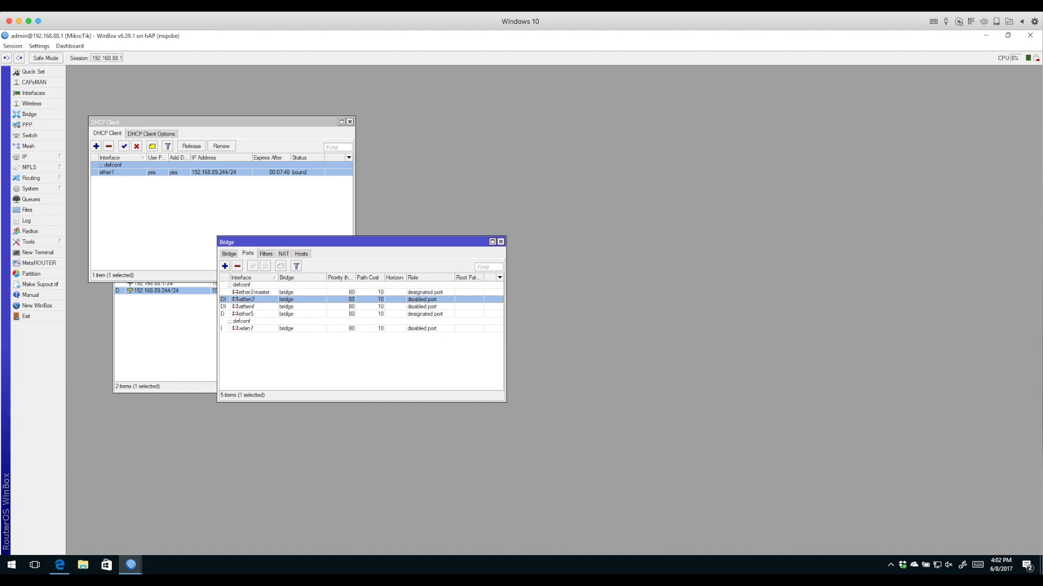
left_click(247, 306)
left_click(247, 314)
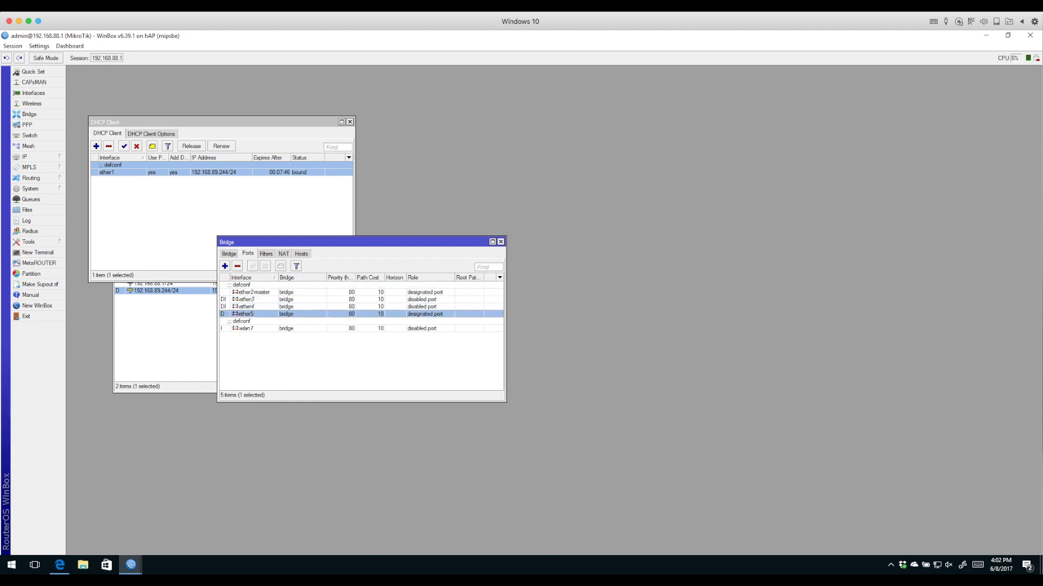
left_click(247, 329)
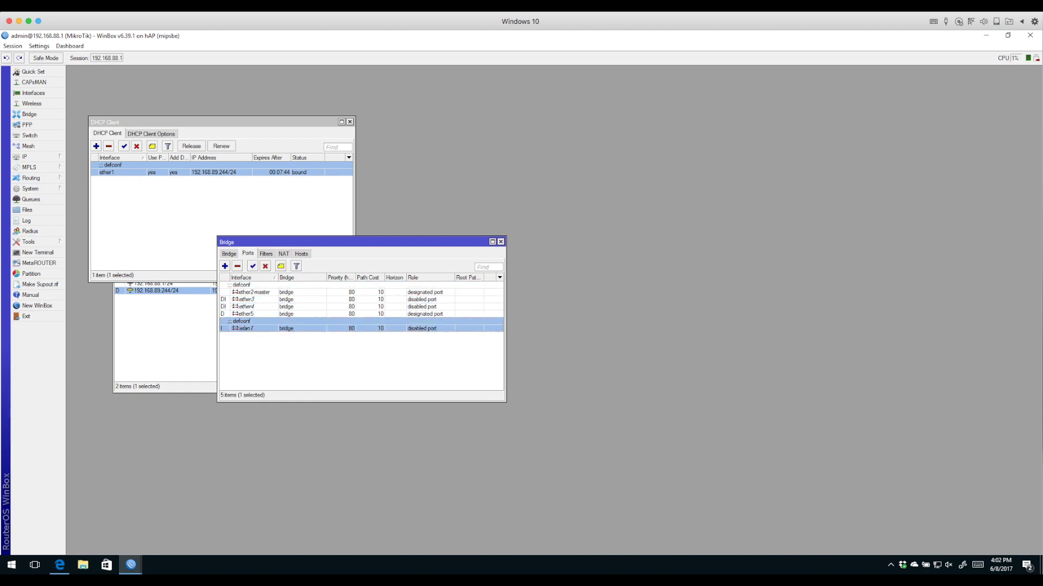
Close the Bridge, DHCP Client and Address List windows
left_click(500, 242)
left_click(350, 122)
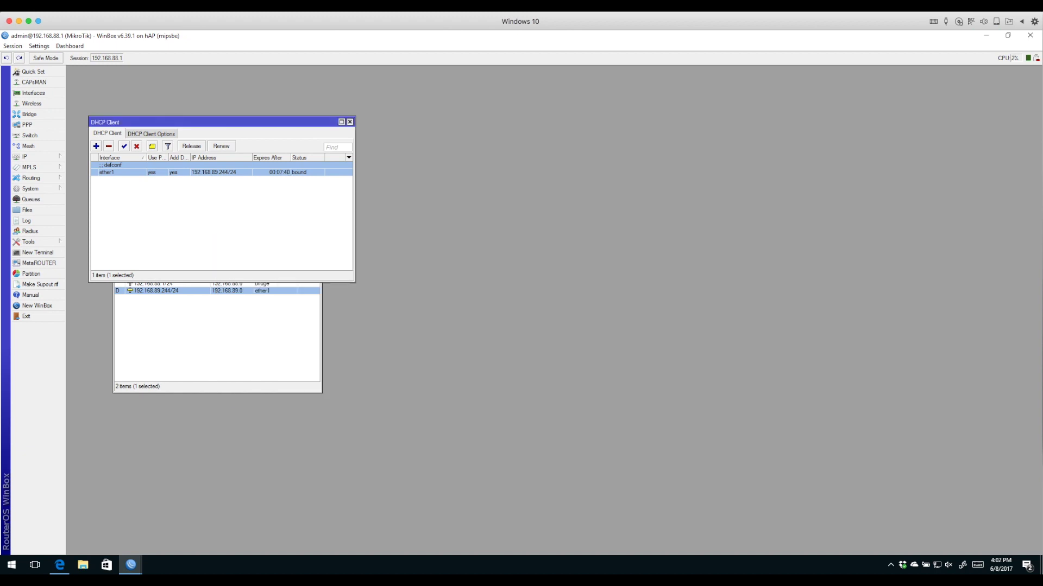
left_click(316, 245)
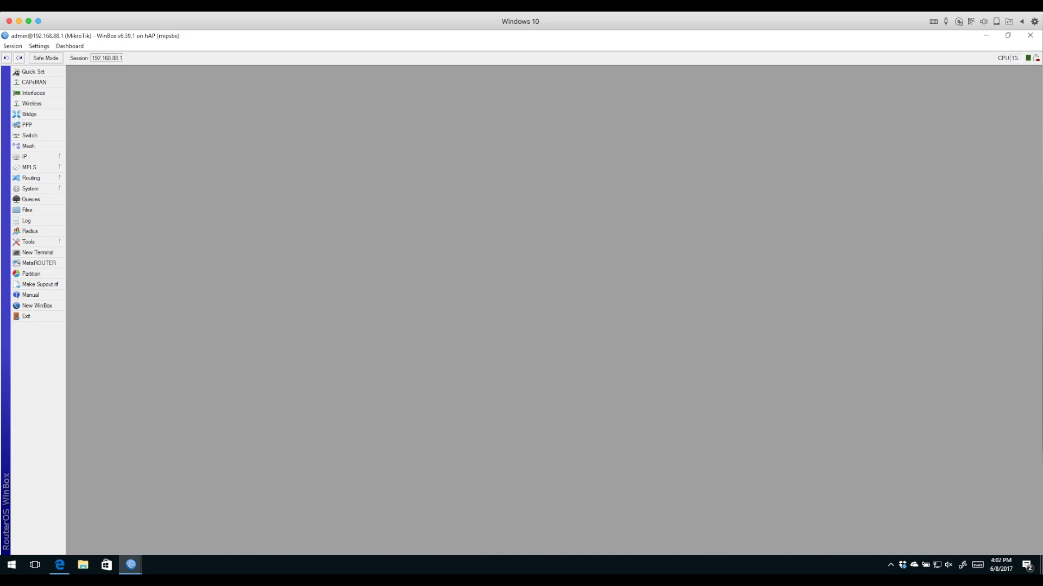
Change the router identity from MikroTik to MyHomeRouter
left_click(30, 188)
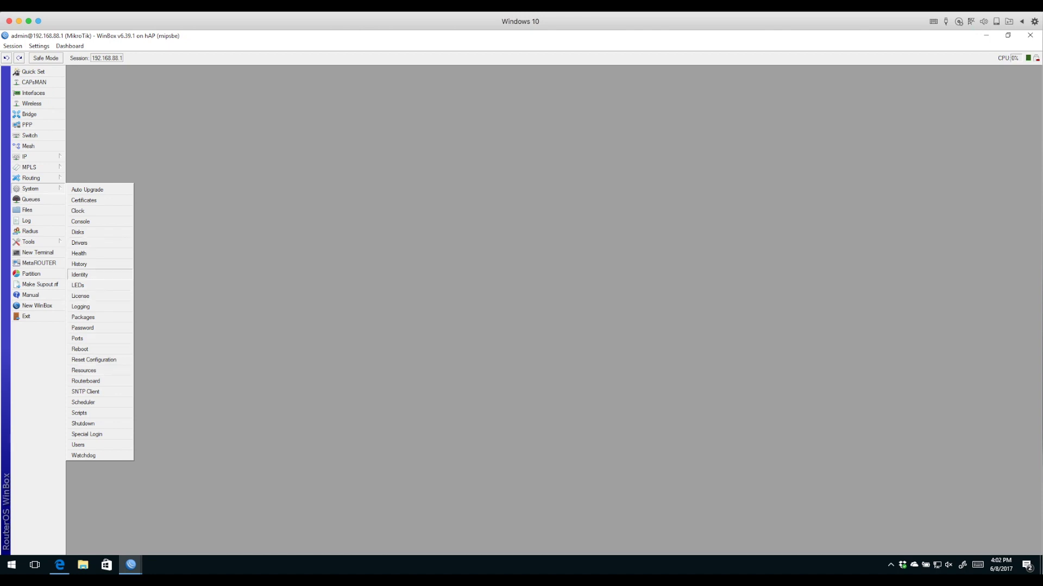
left_click(79, 274)
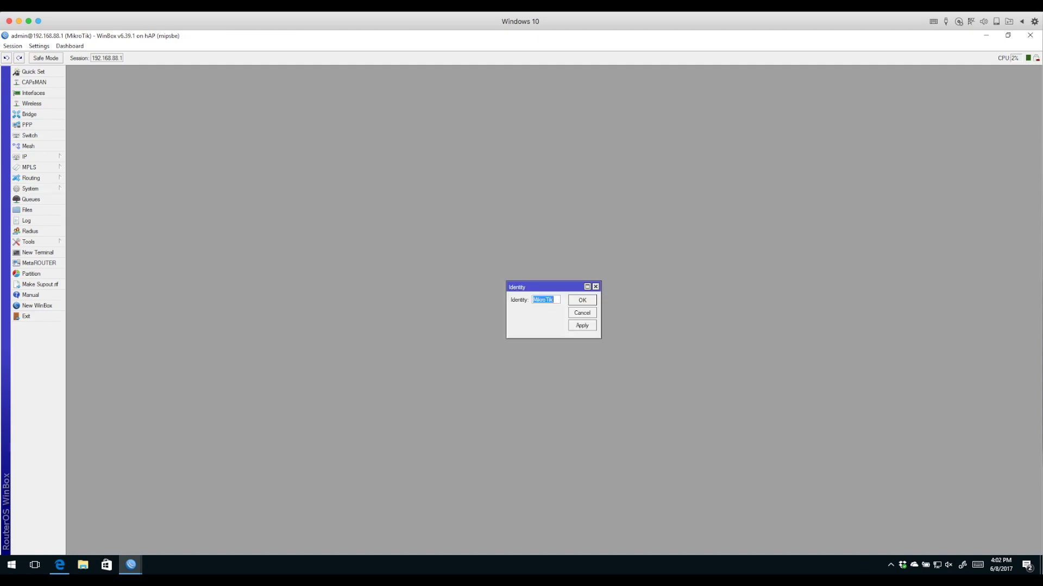
left_click_drag(543, 287, 294, 238)
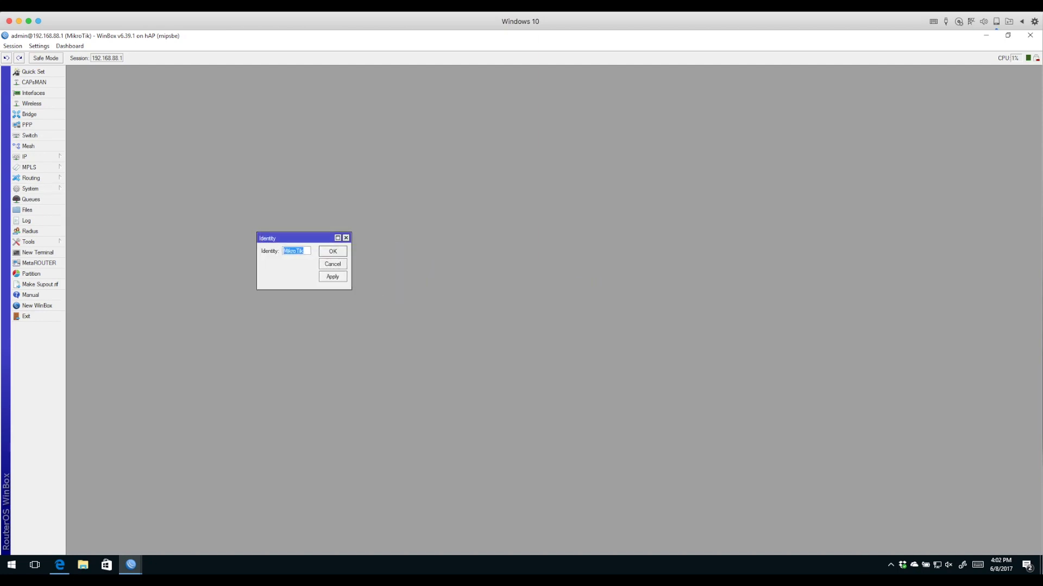
left_click_drag(351, 290, 431, 323)
type("M")
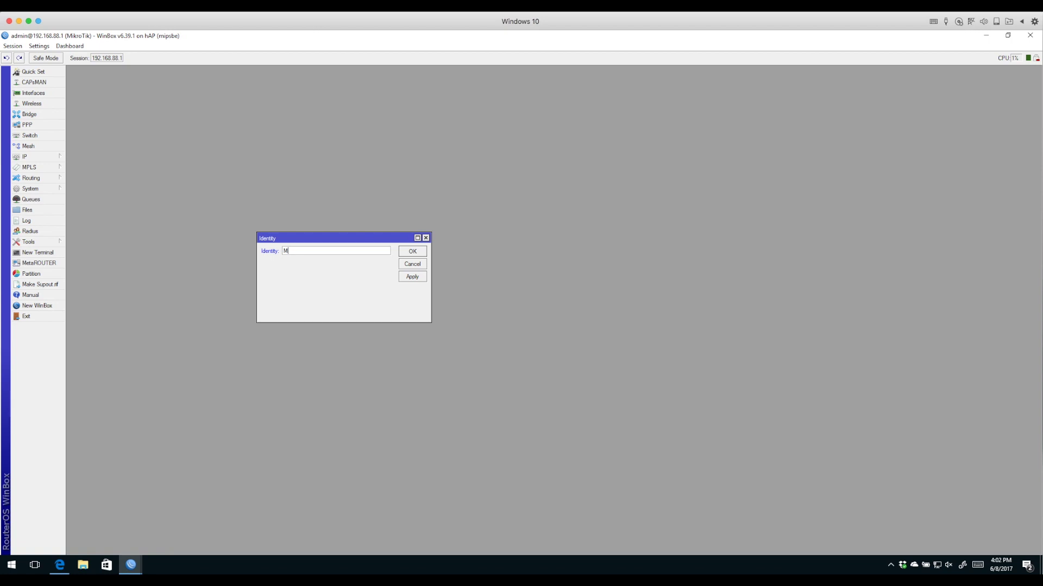
type("yHomeRouter")
key("Return")
Confirm MyHomeRouter in a new terminal's prompt, close the terminal and restore the WinBox window size
left_click(37, 252)
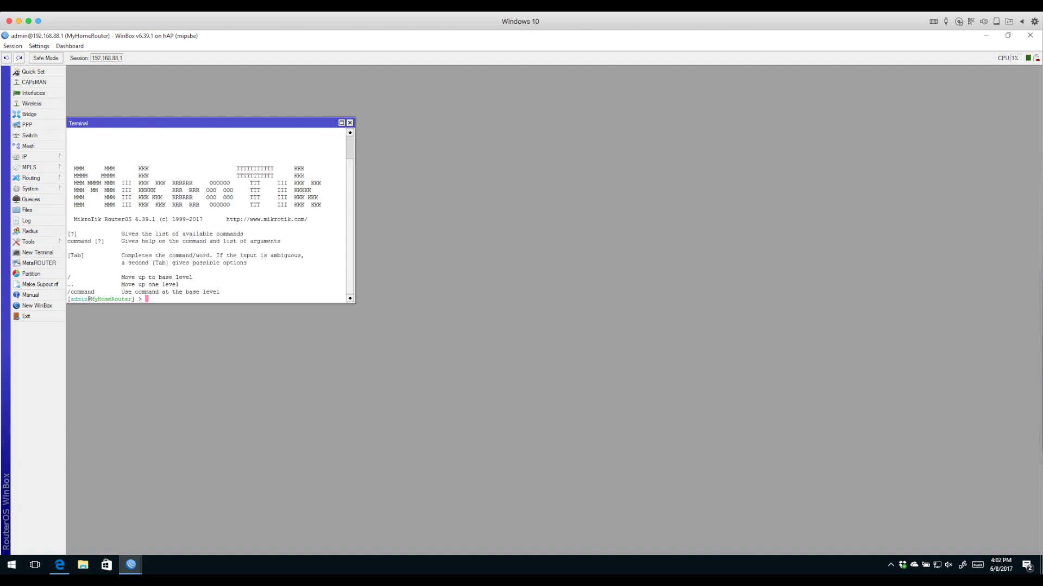
left_click_drag(91, 299, 138, 299)
key("ctrl+d")
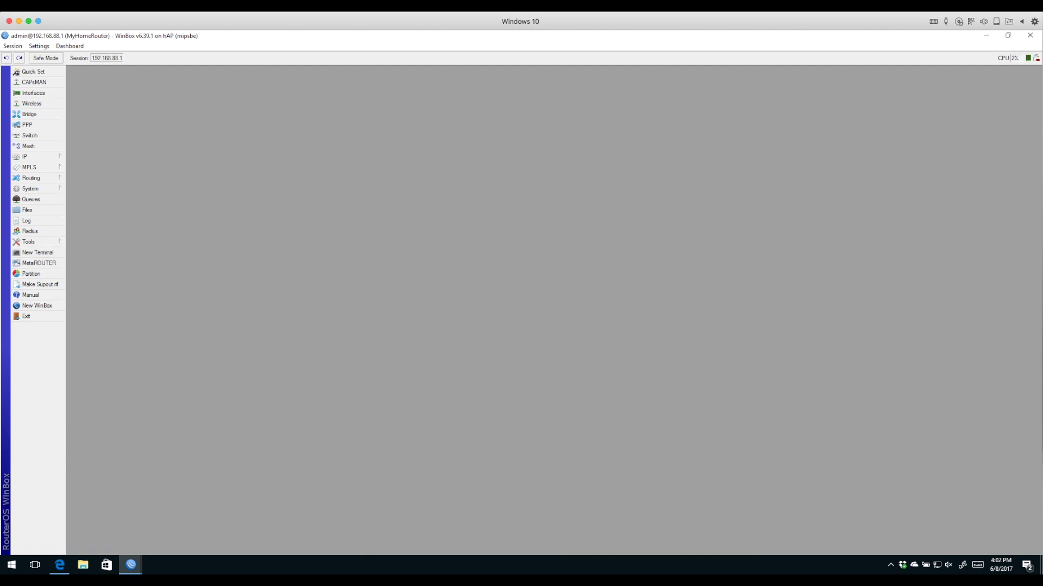
left_click_drag(216, 36, 366, 54)
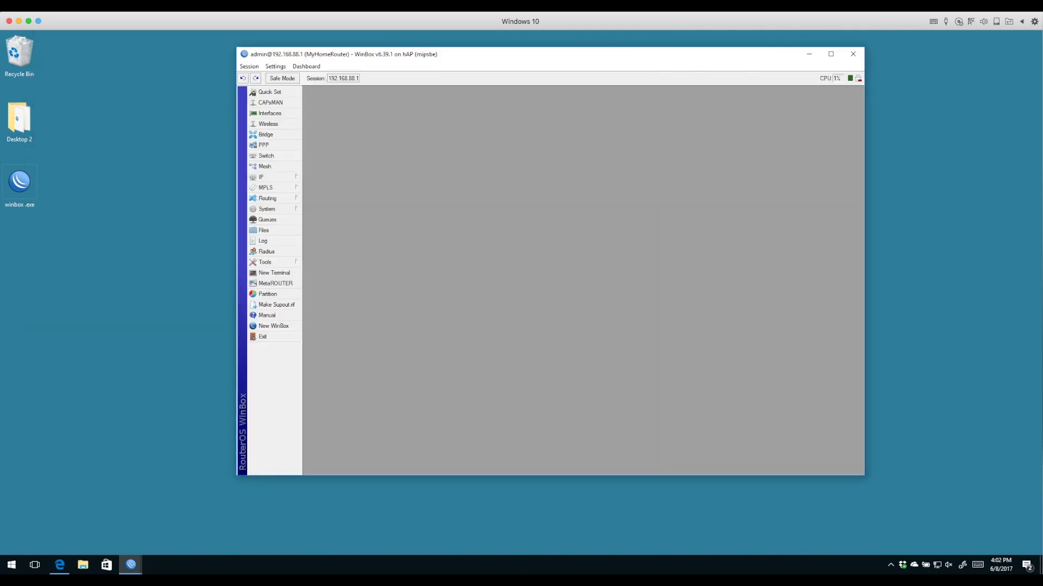
double_click(19, 182)
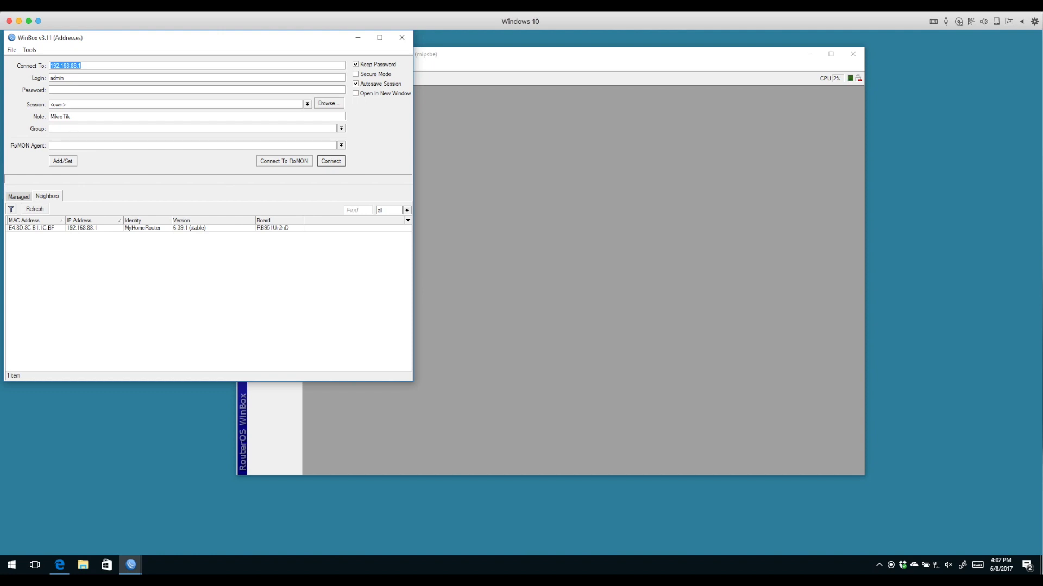
left_click(82, 227)
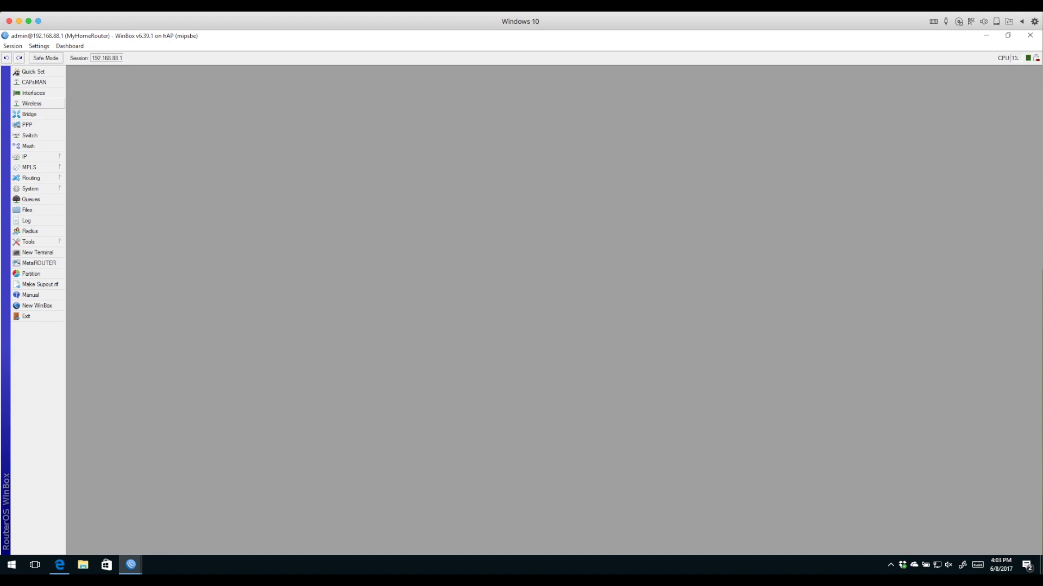
Show the firewall filter rules in an enlarged window, filtered to the input chain
left_click(33, 156)
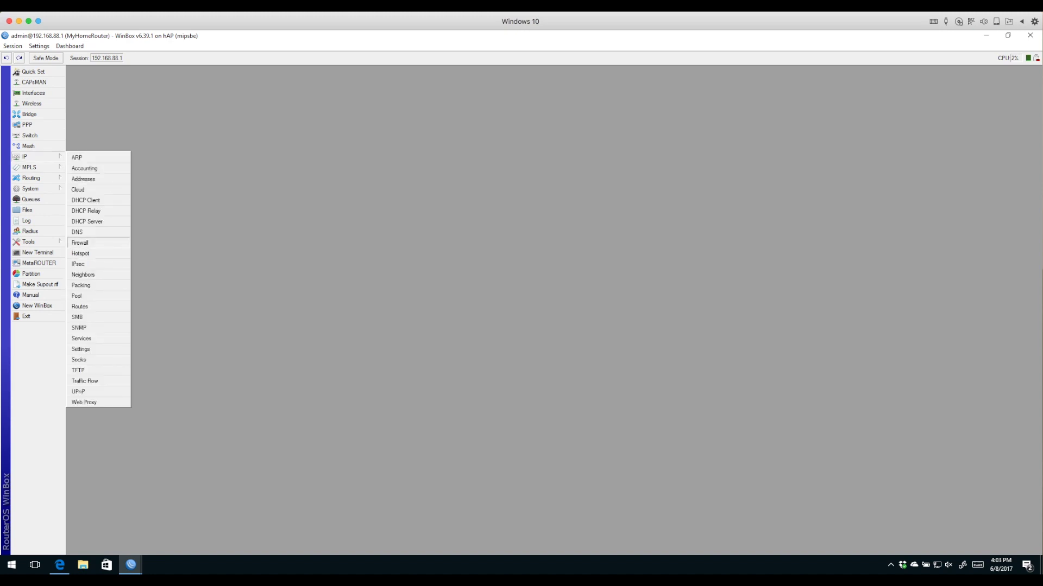
left_click(80, 243)
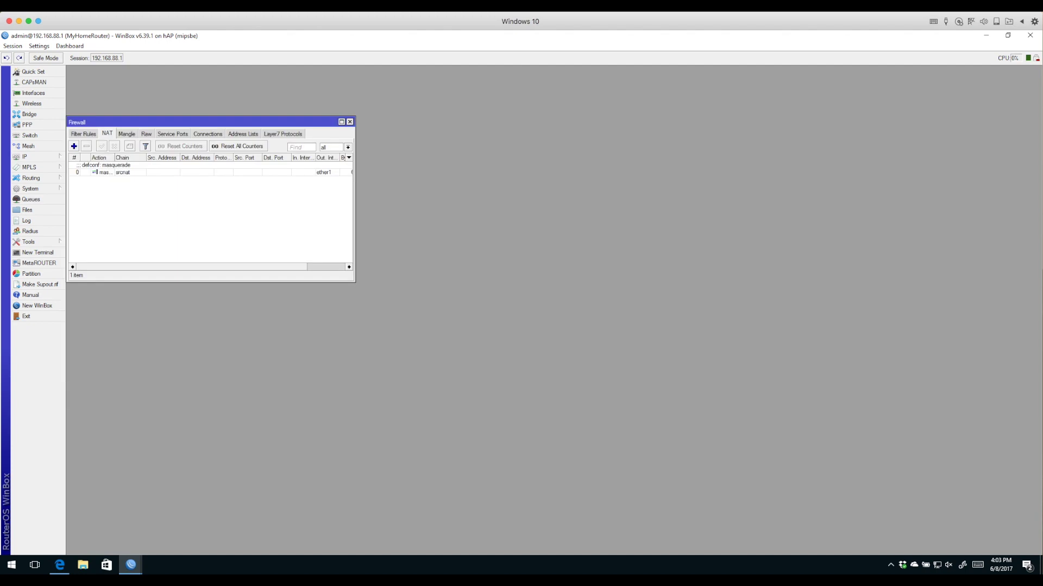
left_click(83, 134)
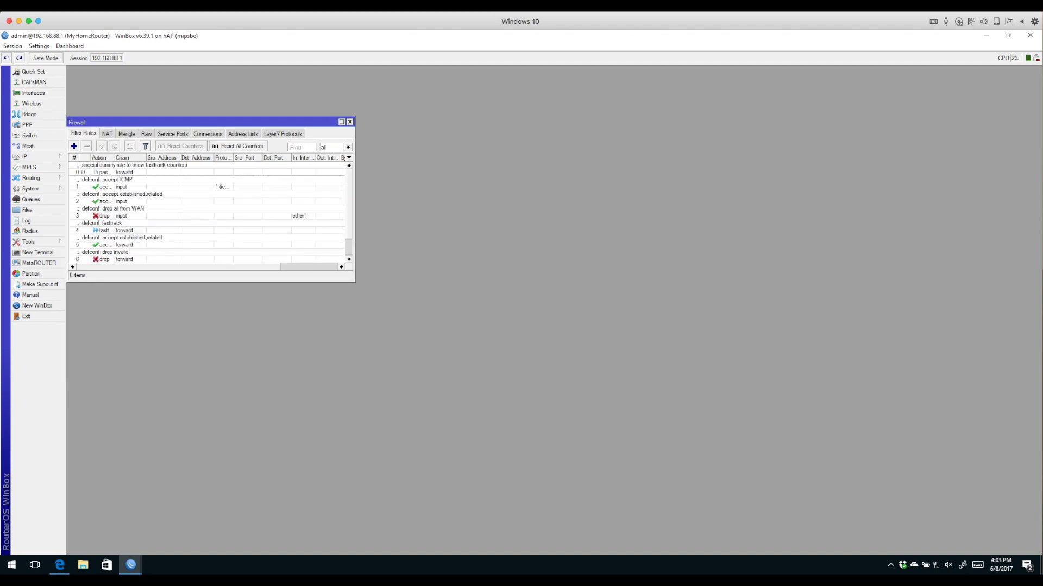
left_click_drag(355, 282, 469, 447)
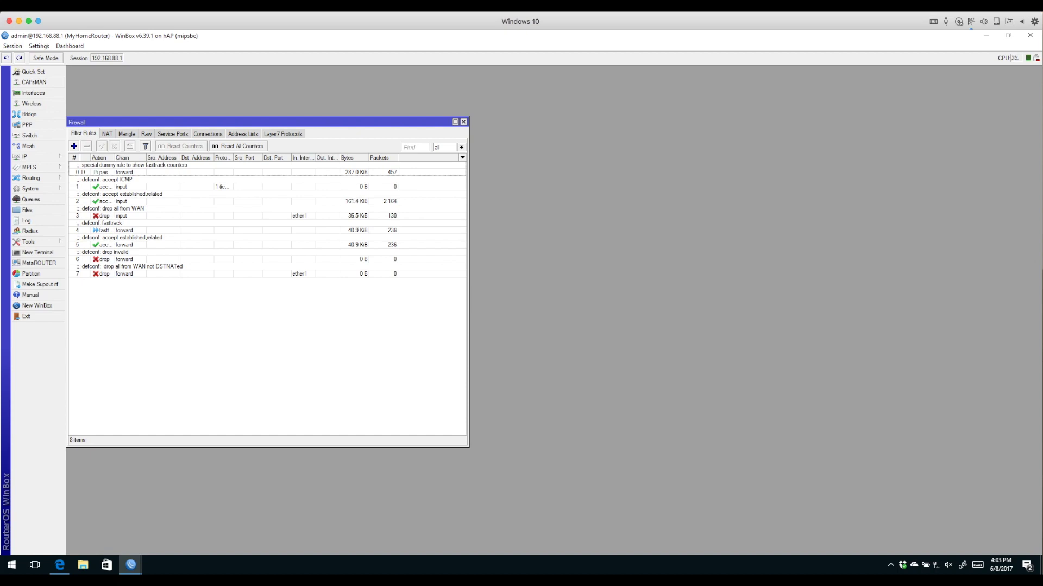
left_click(461, 148)
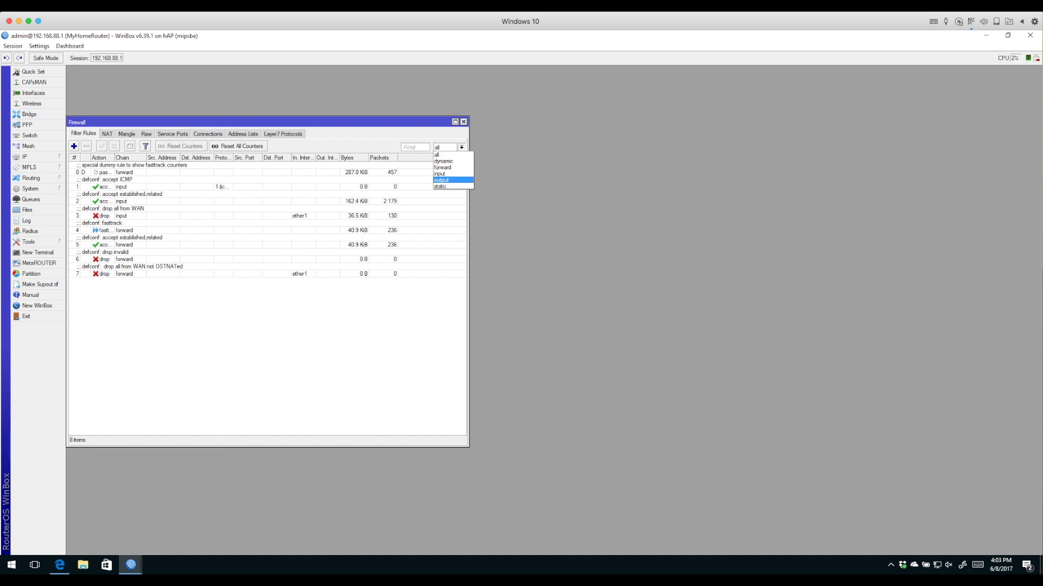
key("Return")
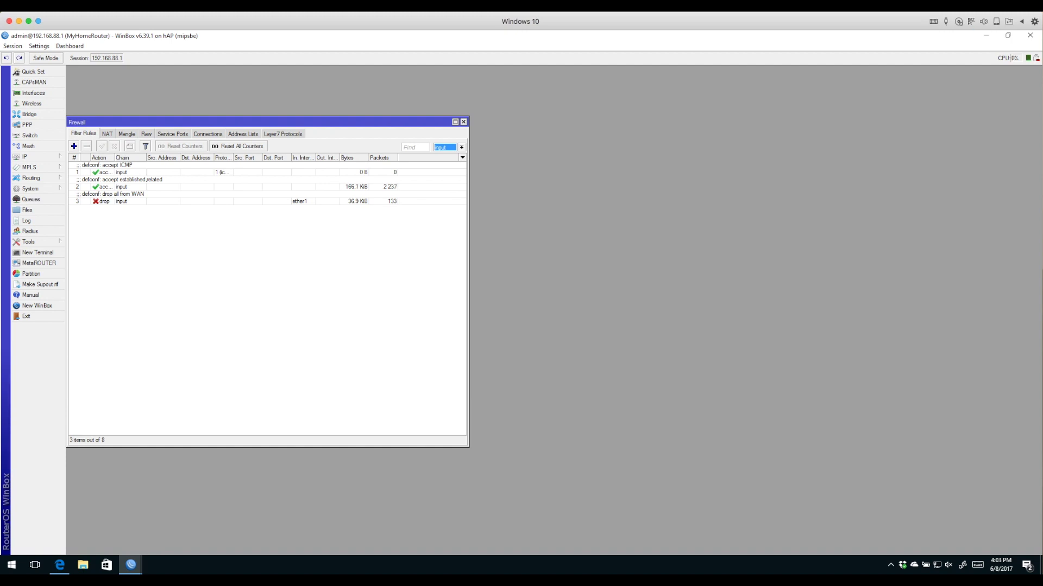
double_click(163, 172)
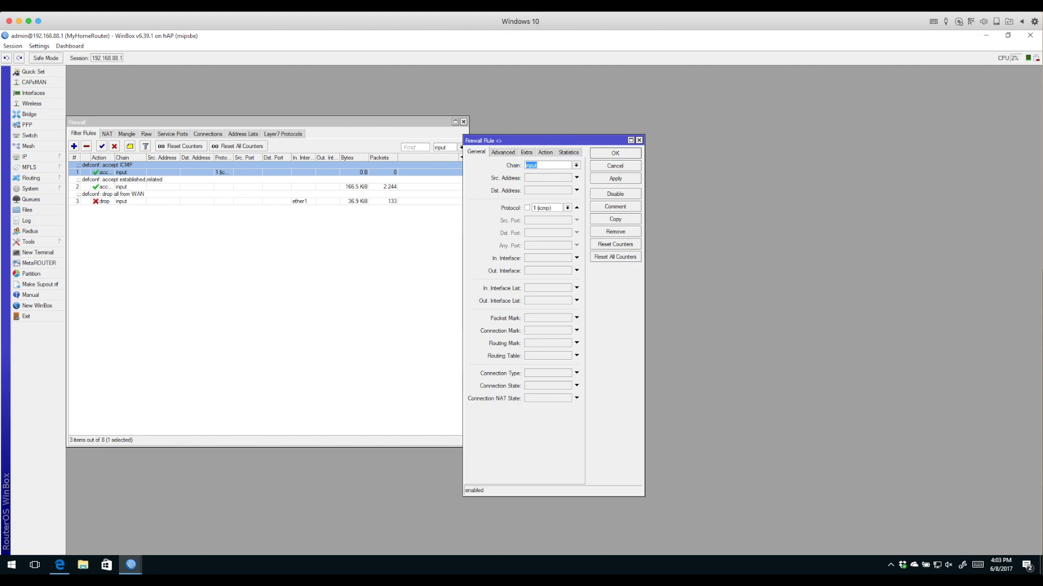
left_click_drag(463, 315, 280, 315)
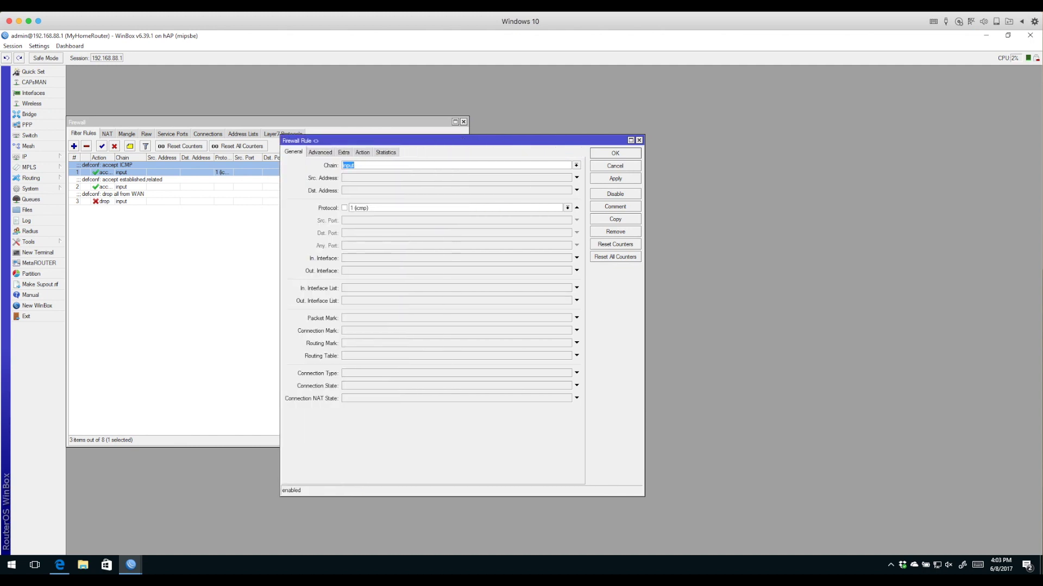
left_click(363, 152)
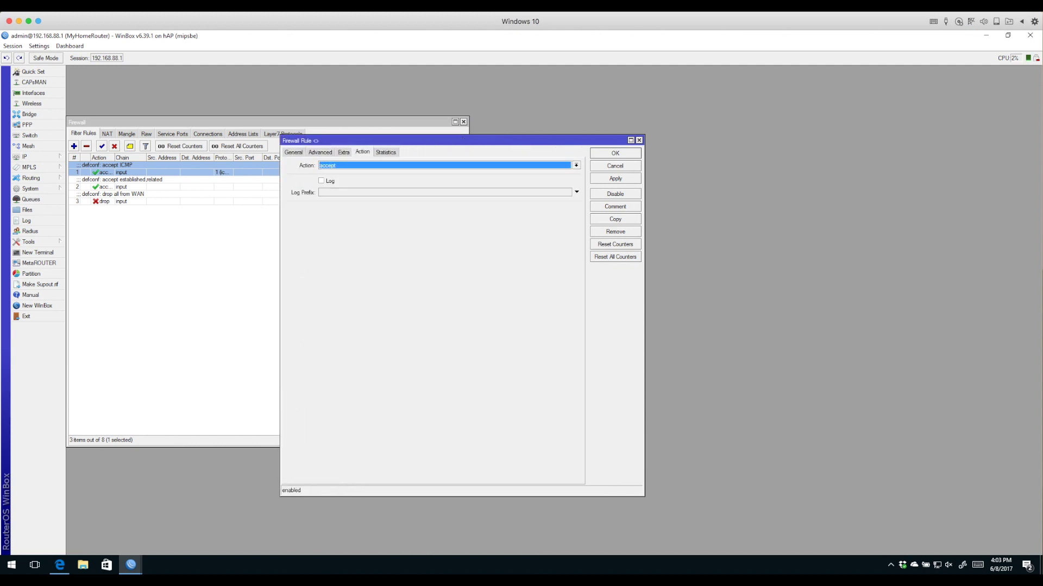
left_click(293, 152)
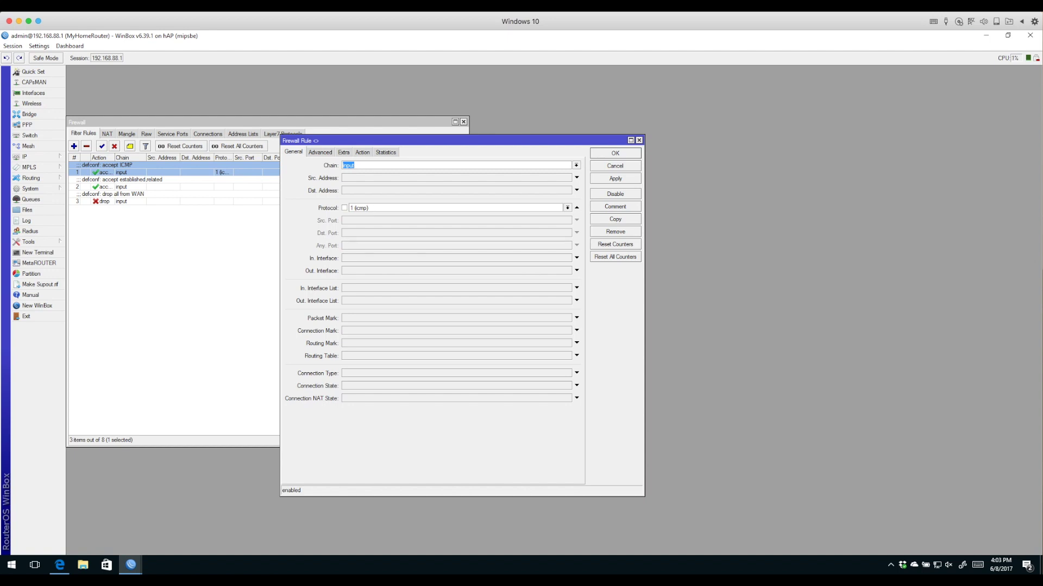
left_click(363, 152)
left_click(293, 152)
key("Escape")
double_click(103, 186)
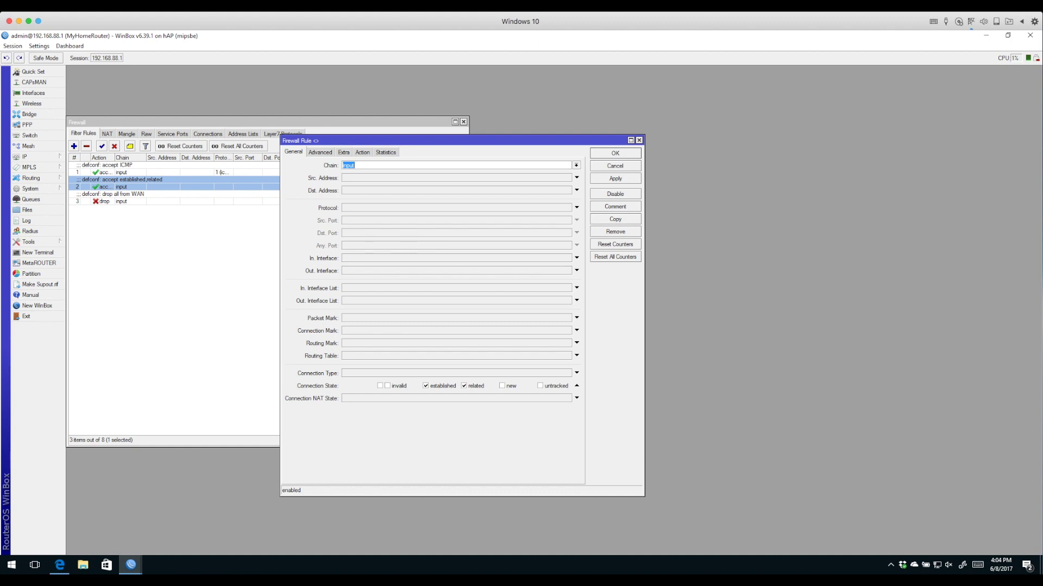
left_click_drag(435, 141, 334, 146)
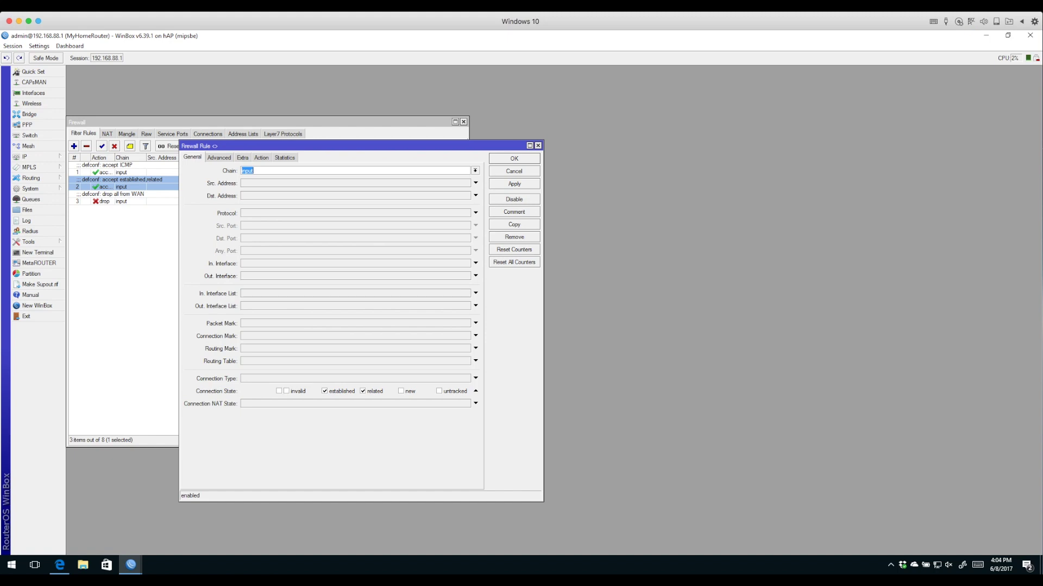
left_click(261, 158)
left_click(192, 158)
key("Return")
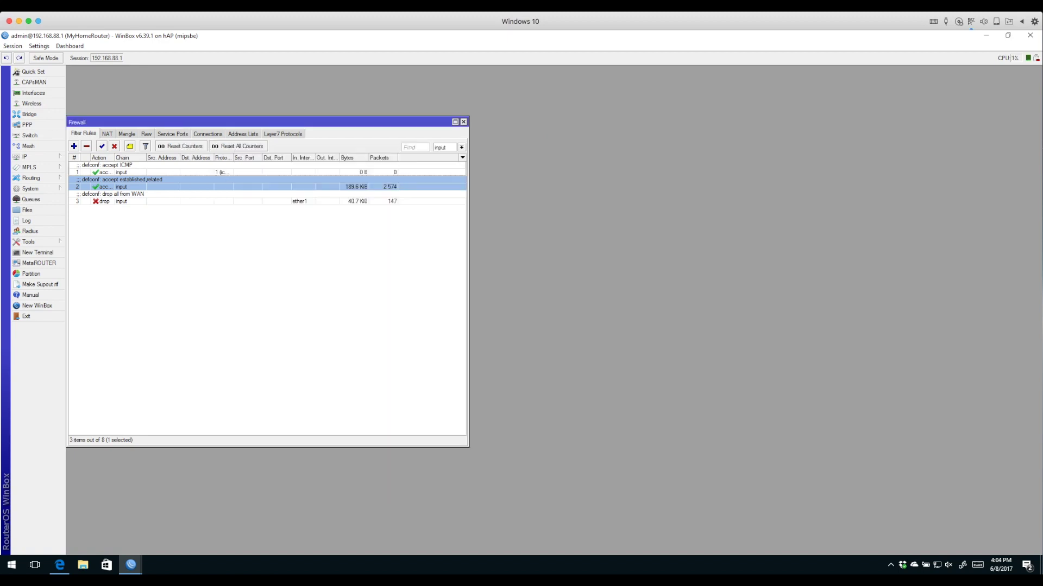
Inspect the drop all from WAN rule's conditions and action, closing it without changes
double_click(103, 201)
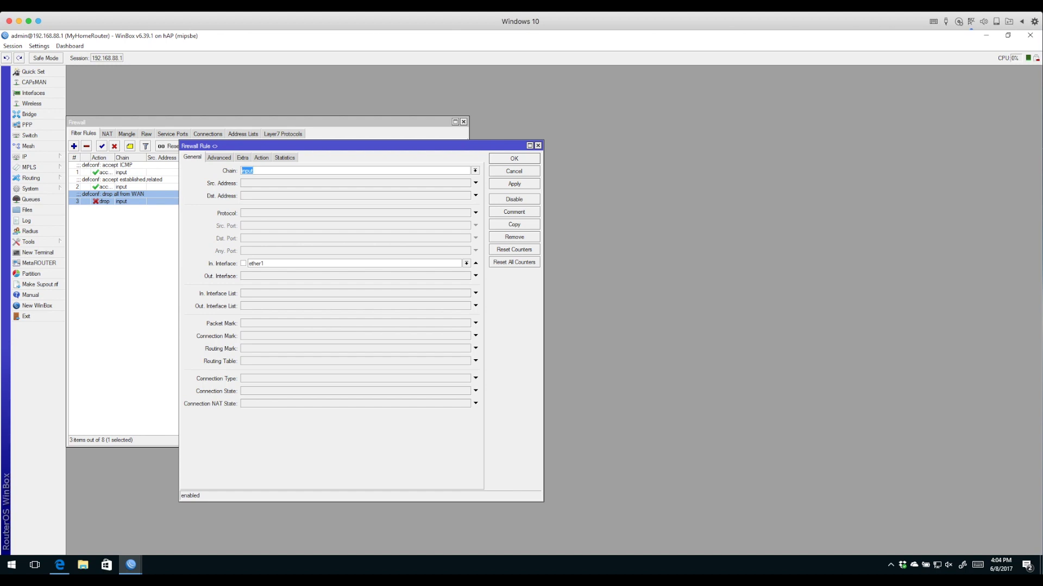
left_click(261, 157)
left_click(193, 158)
left_click(254, 170)
left_click(261, 158)
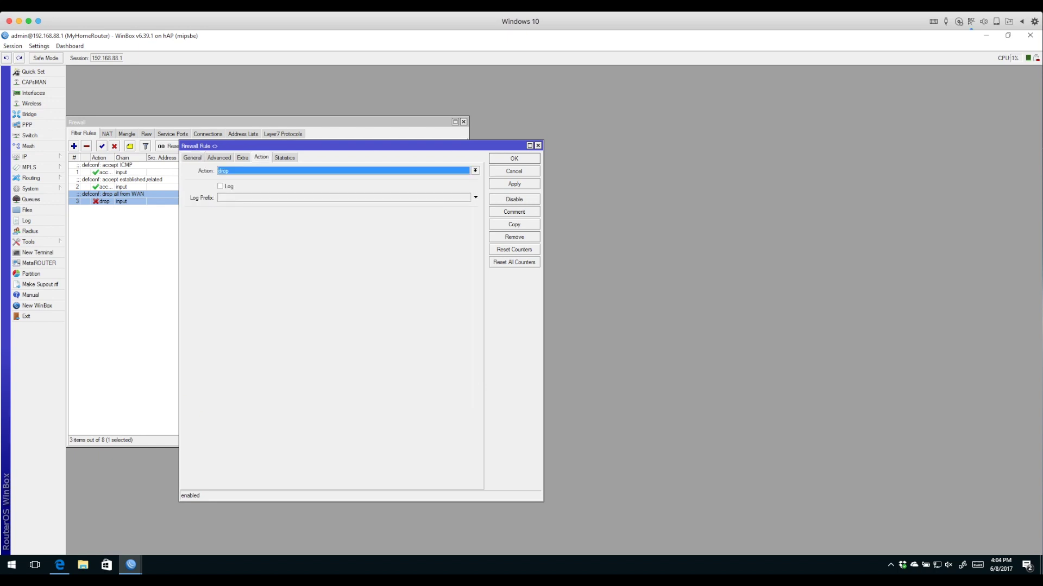
left_click(514, 171)
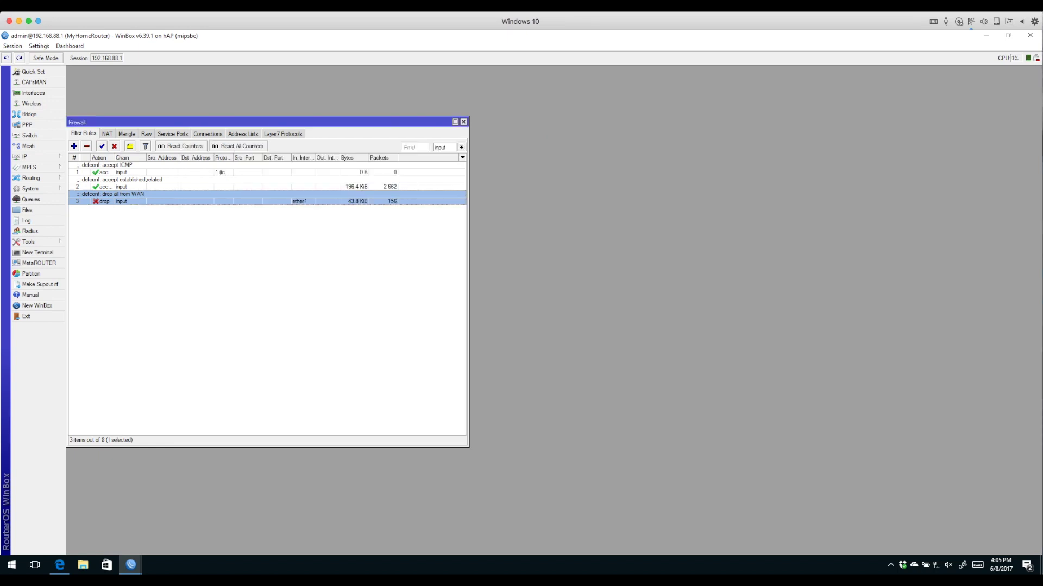
Disable the accept ICMP input rule
left_click(103, 172)
key("Down")
key("Down")
key("Escape")
left_click(103, 172)
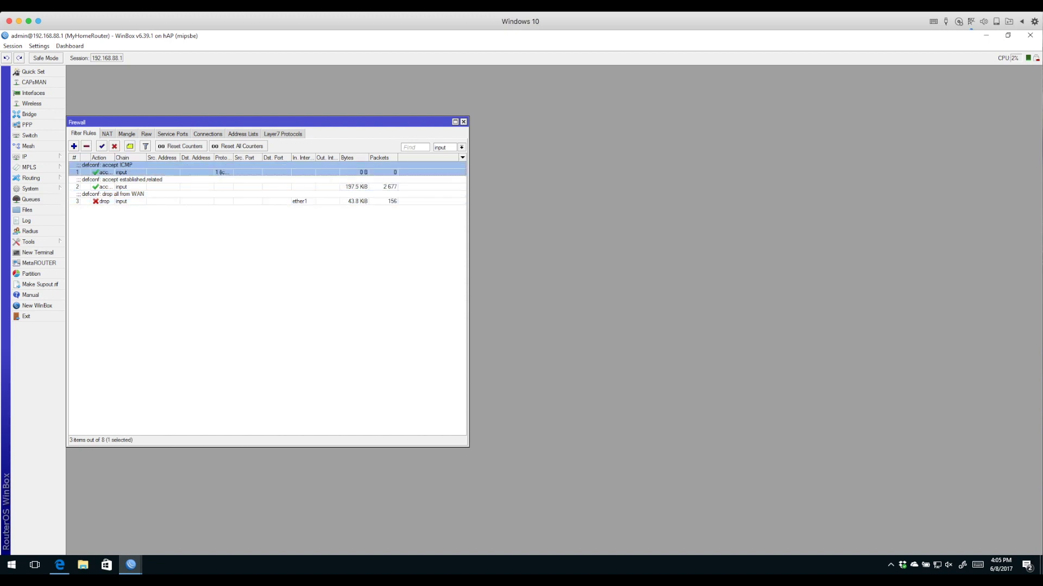
left_click(115, 146)
left_click(37, 253)
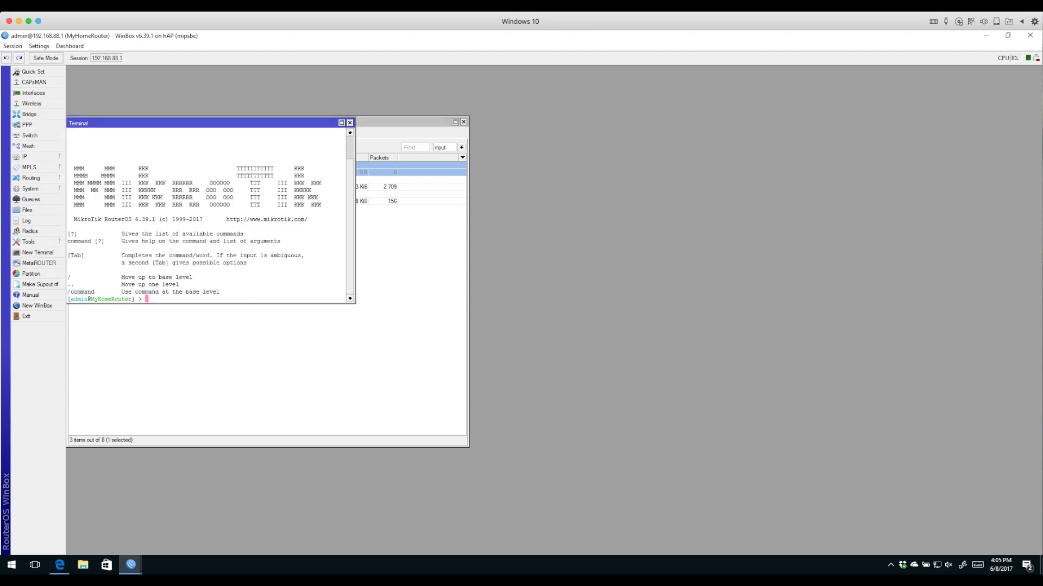
Run ping 8.8.8.8 from the router terminal
type("ping 8.8.8.8")
key("Return")
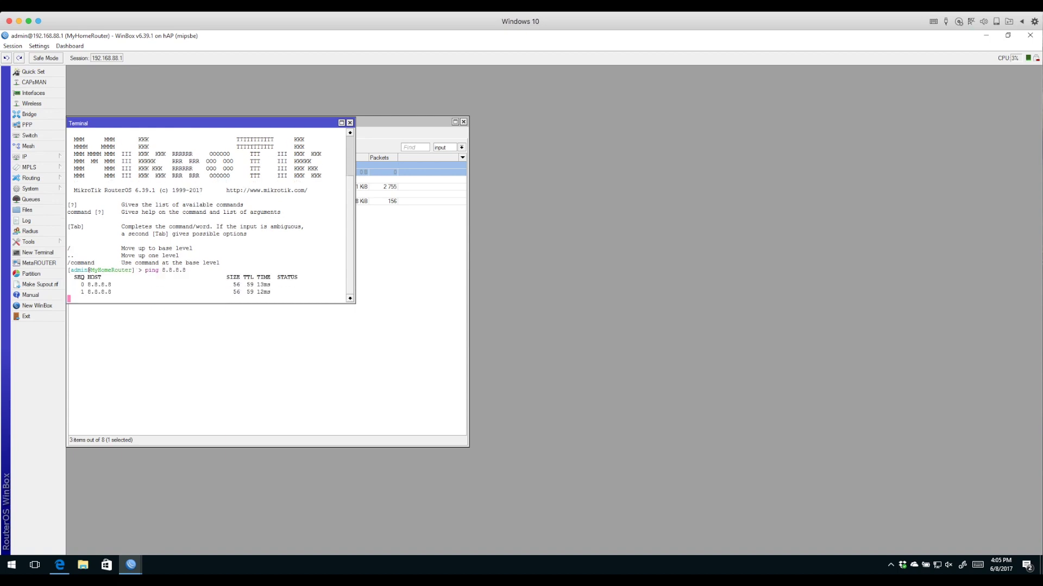
left_click_drag(206, 123, 375, 235)
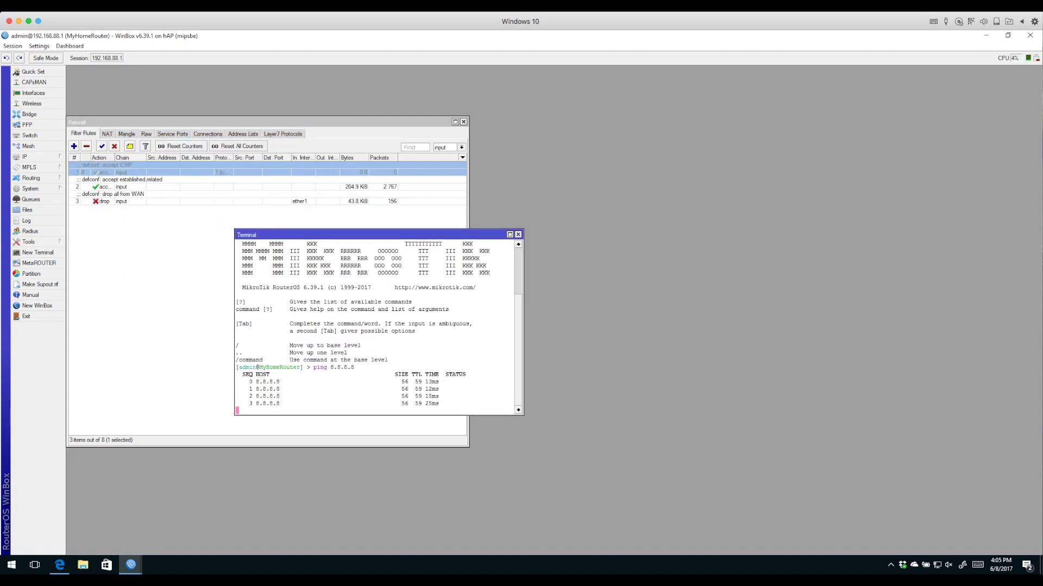
Compare the accept established,related rule's conditions with the ping replies, closing the rule unchanged
double_click(103, 186)
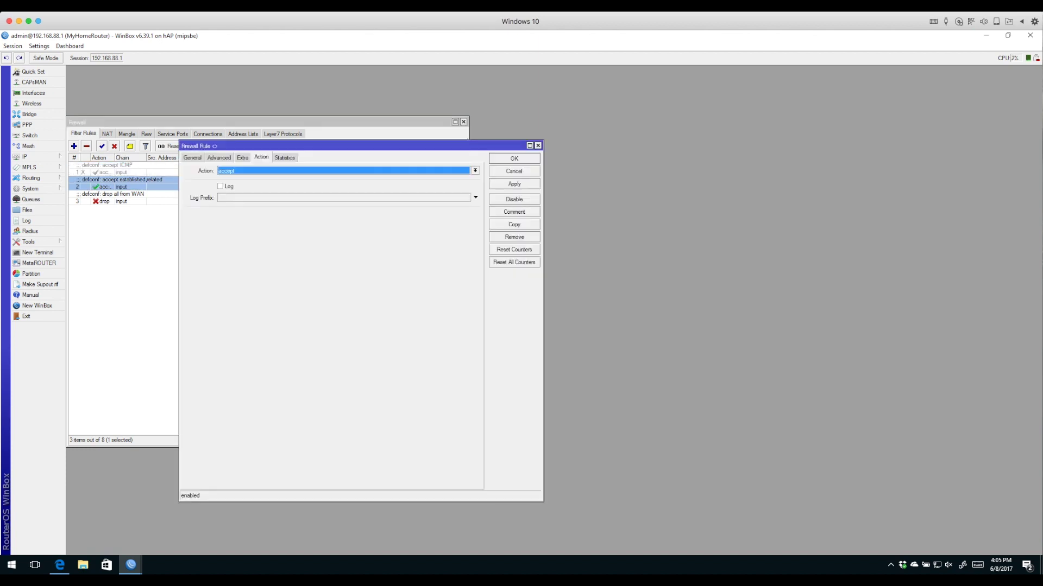
left_click(192, 158)
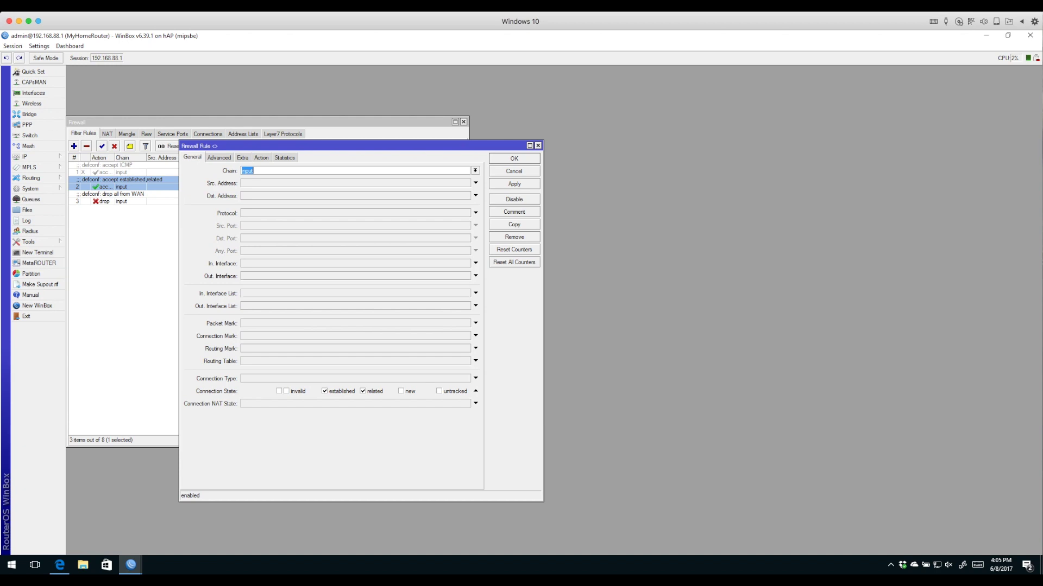
left_click_drag(326, 146, 693, 145)
left_click(369, 234)
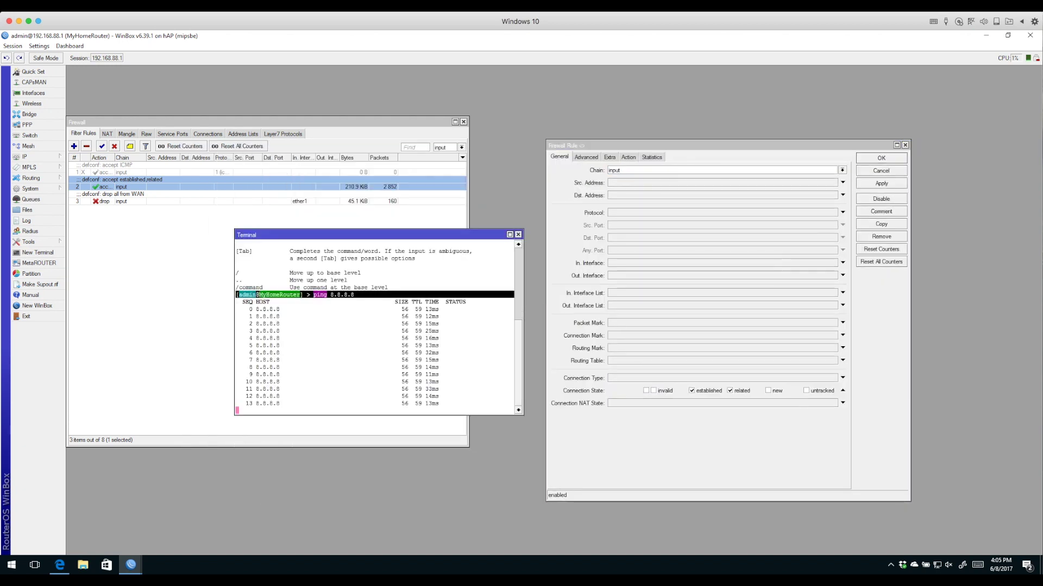
left_click(217, 172)
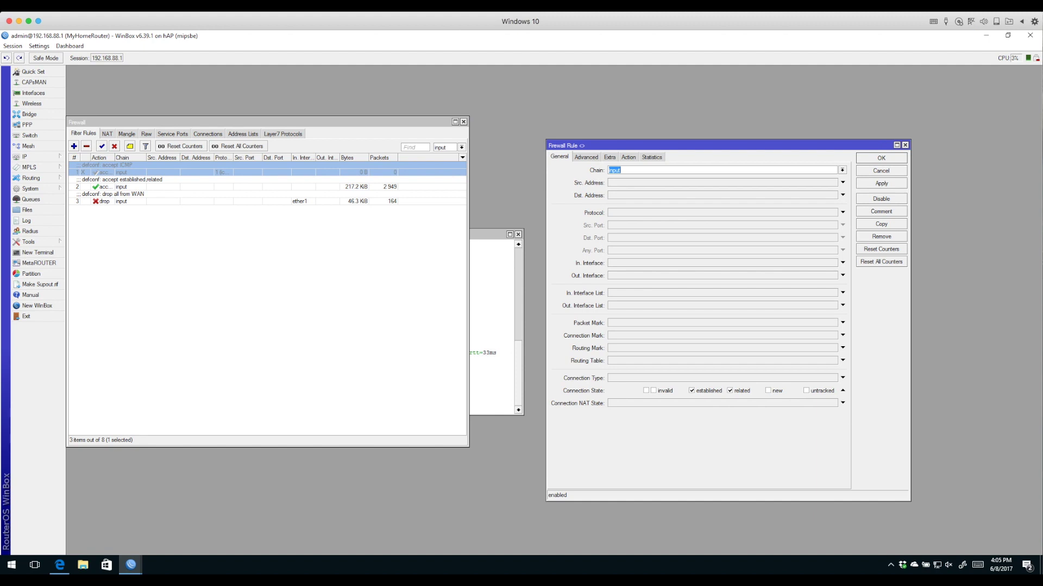
key("Escape")
Confirm every ping reply returned, close the terminal and reselect the accept ICMP rule
left_click(492, 299)
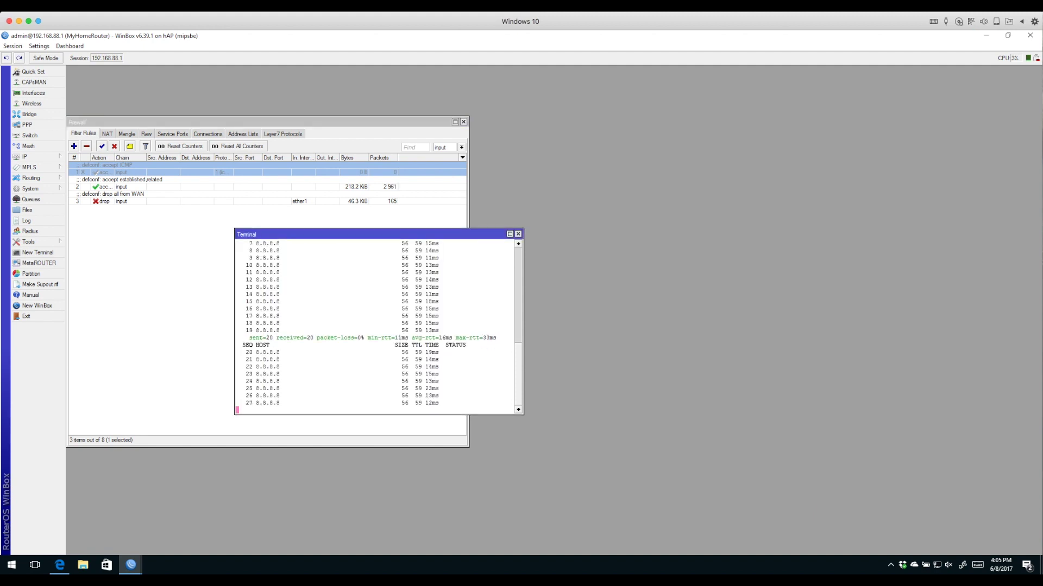
key("ctrl+d")
key("Escape")
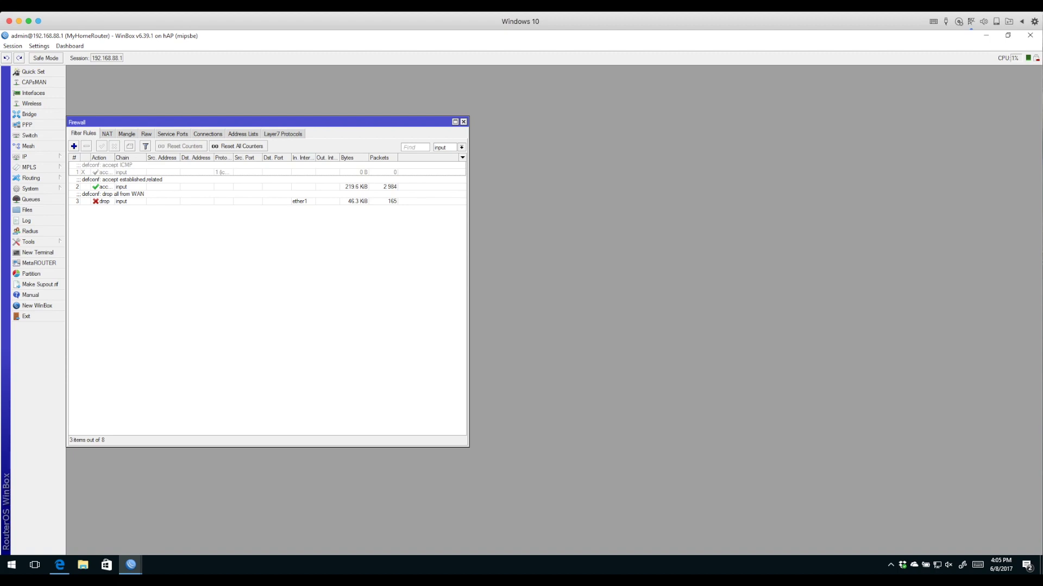
left_click(103, 172)
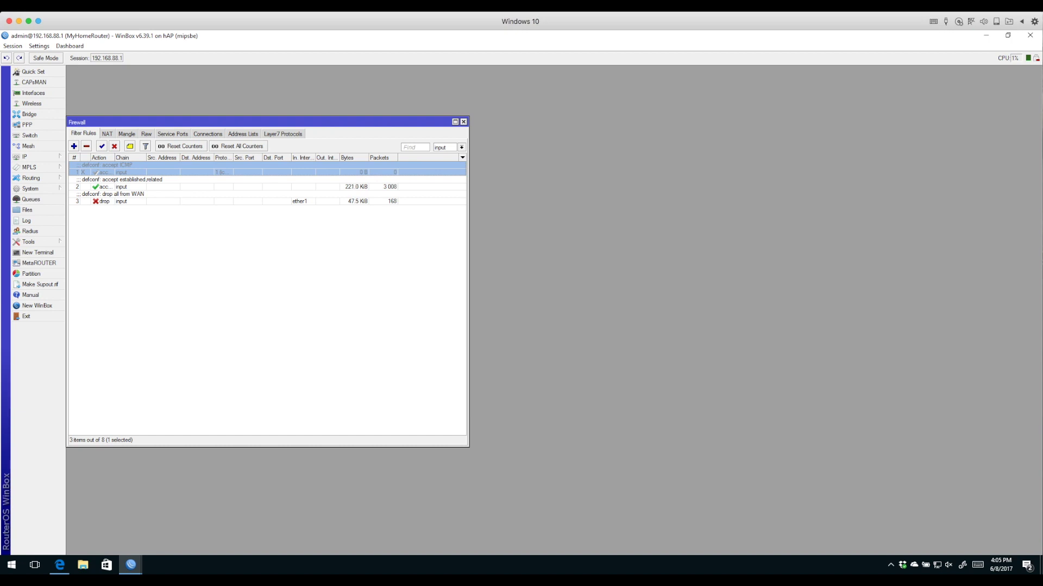
Filter the rules to the forward chain and check the dummy passthrough rule's action
left_click(461, 147)
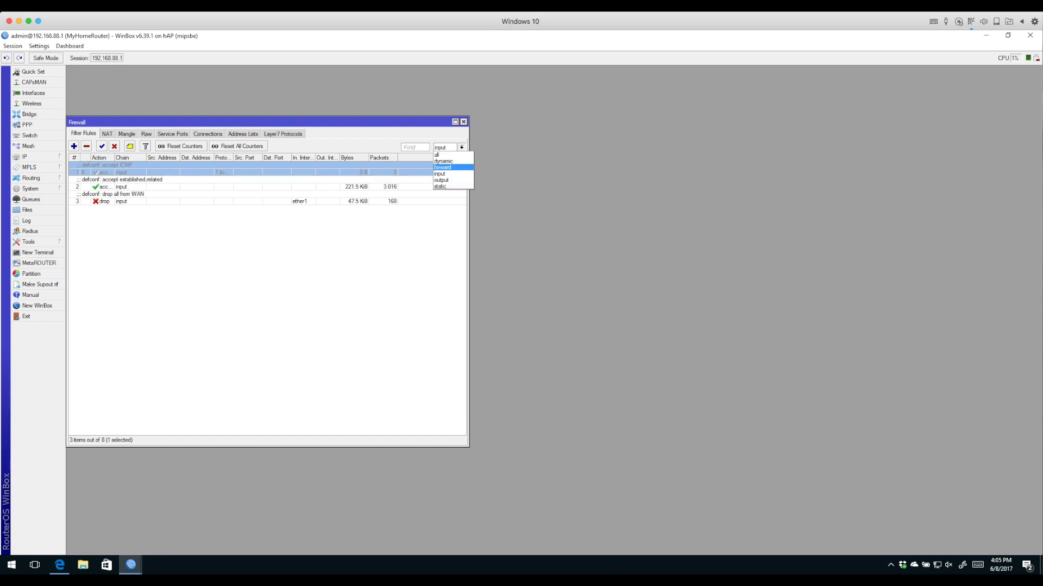
left_click(442, 167)
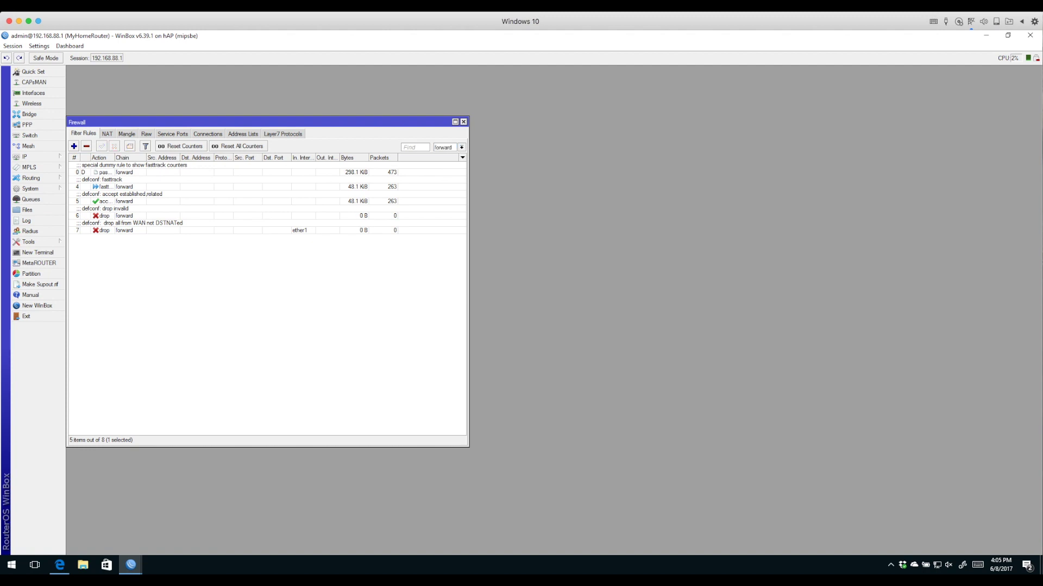
double_click(125, 173)
left_click(629, 157)
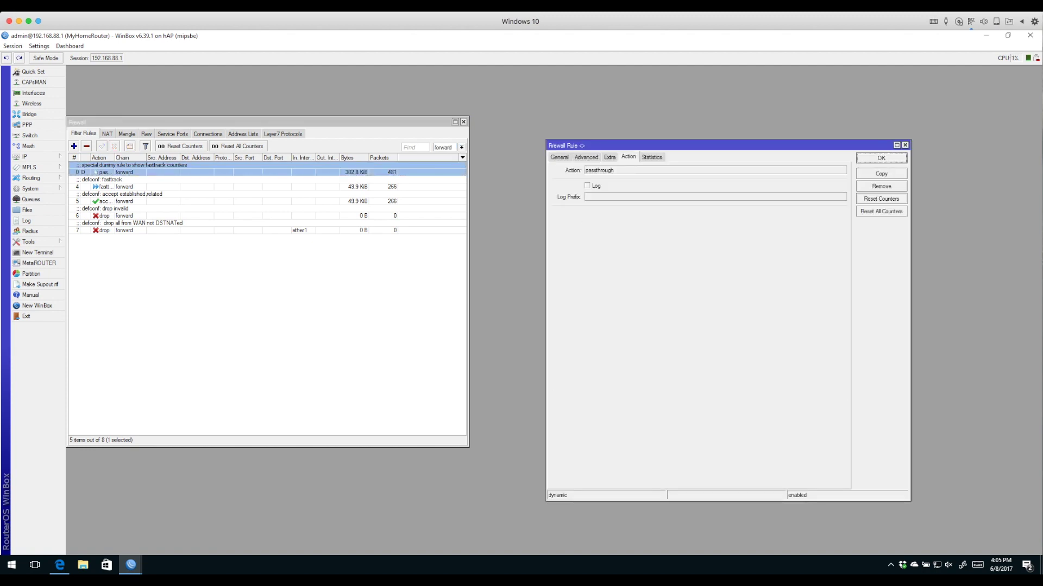
key("Escape")
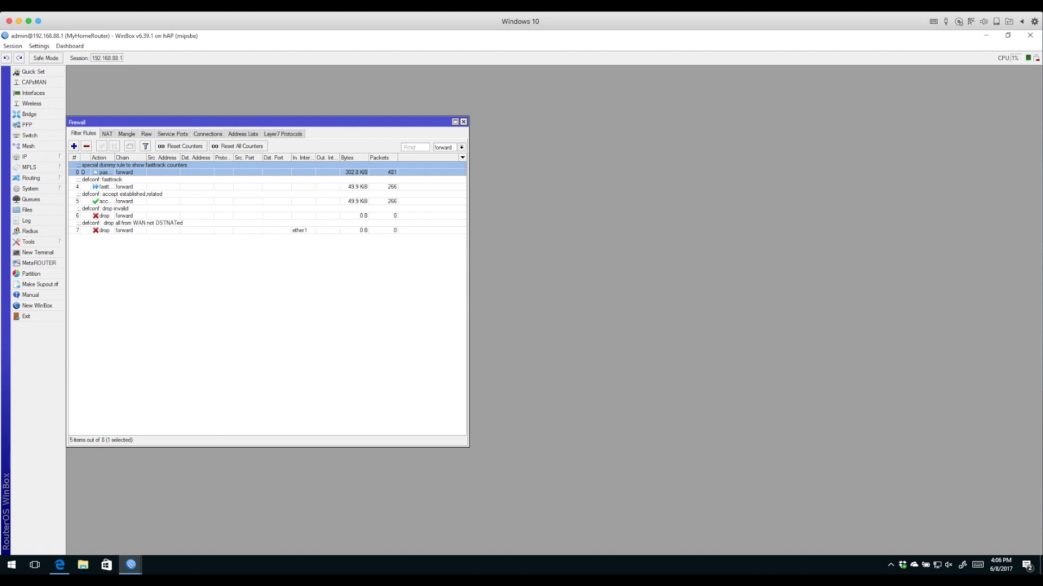
Check the fasttrack rule's matching criteria, then move the Firewall window right and down
double_click(106, 186)
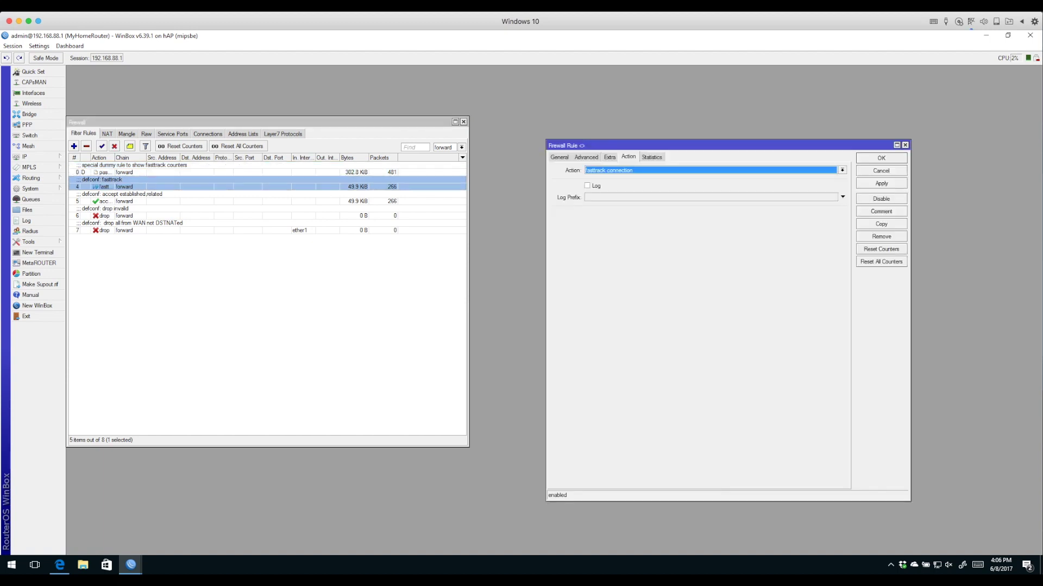
left_click(559, 157)
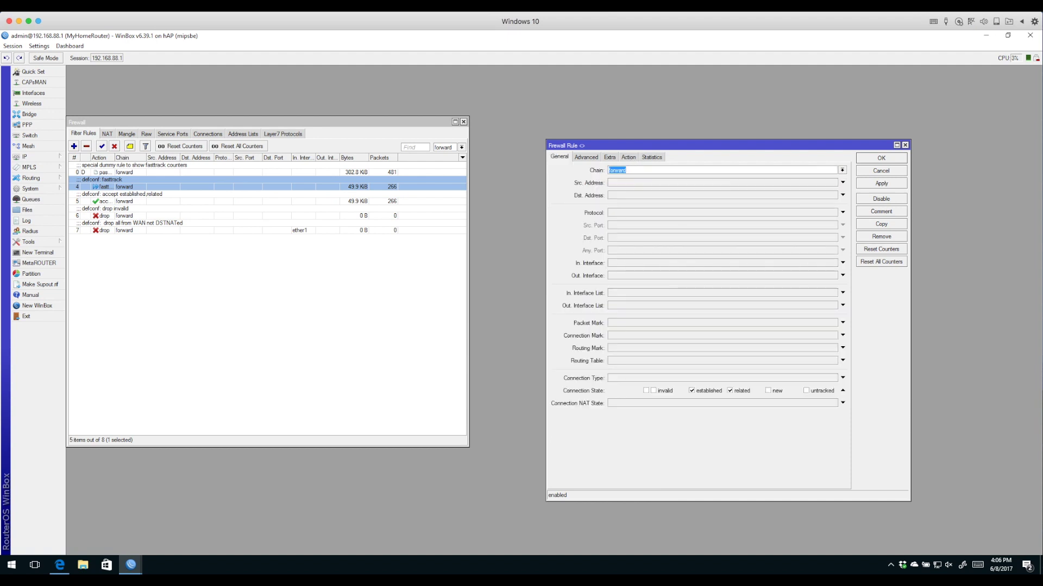
key("Escape")
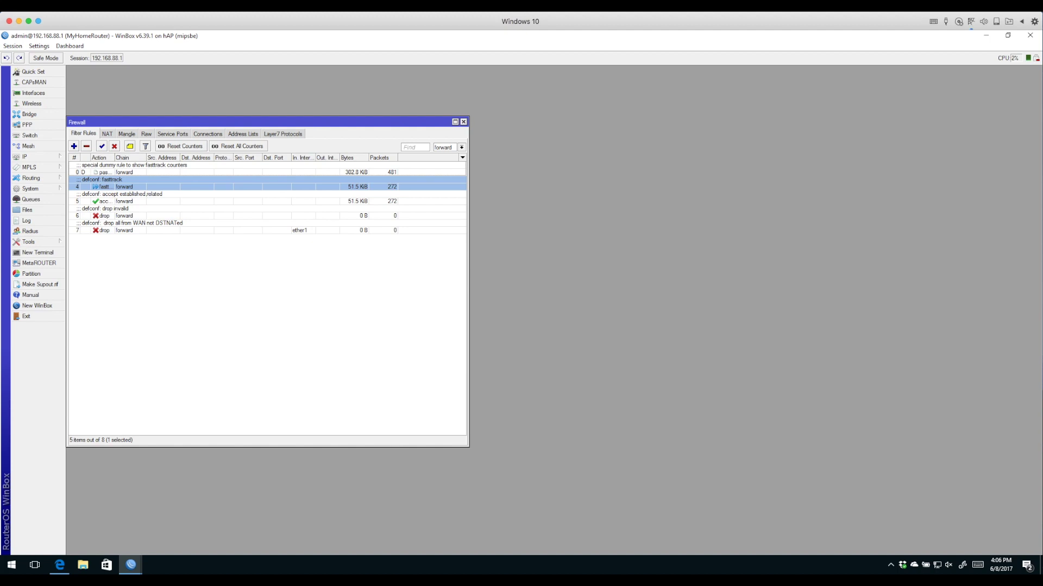
left_click_drag(217, 122, 294, 145)
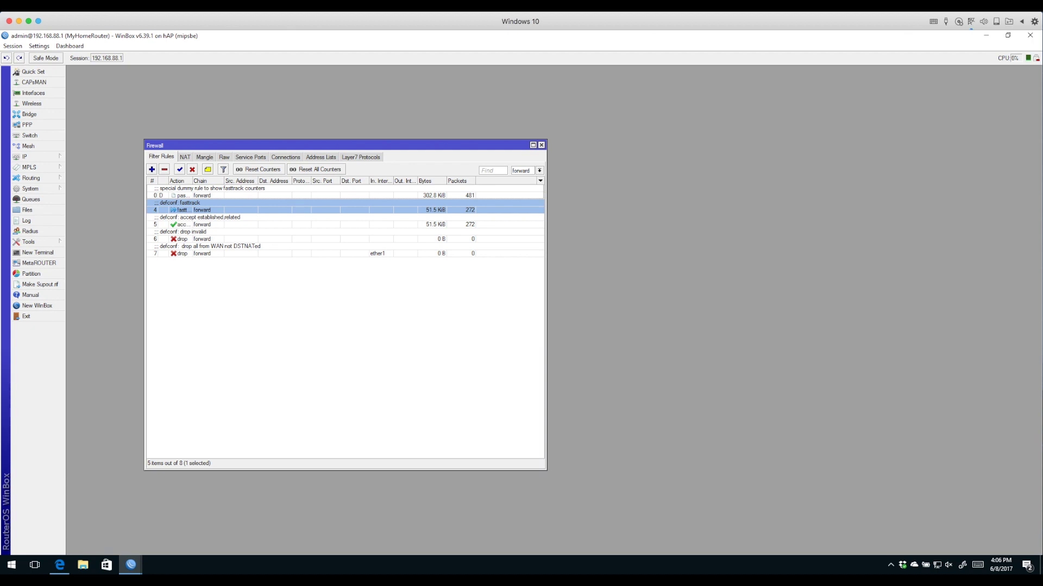
Inspect the accept established,related and drop invalid forward rules, closing each unchanged
double_click(184, 224)
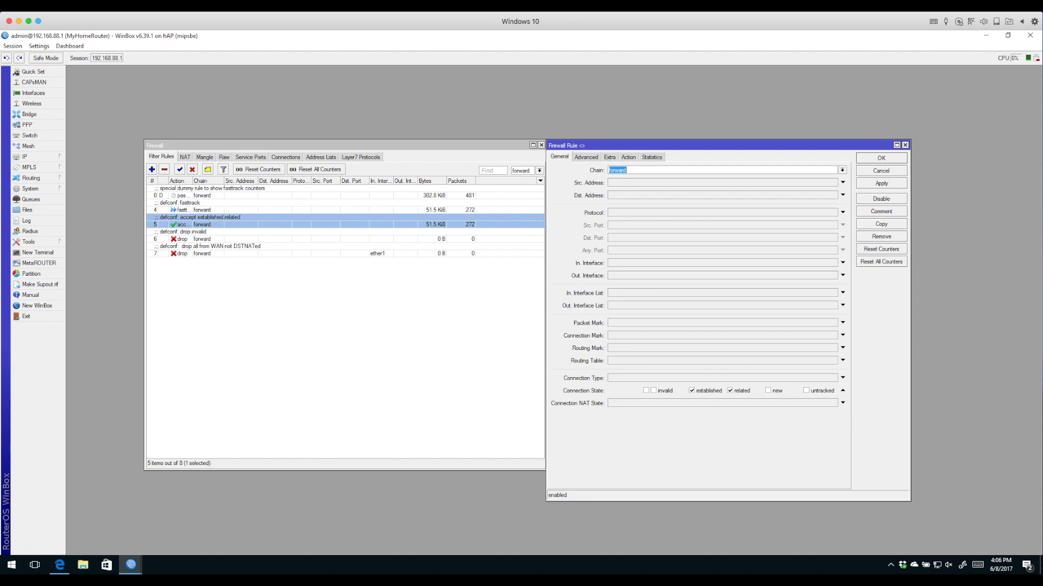
left_click(881, 170)
double_click(181, 239)
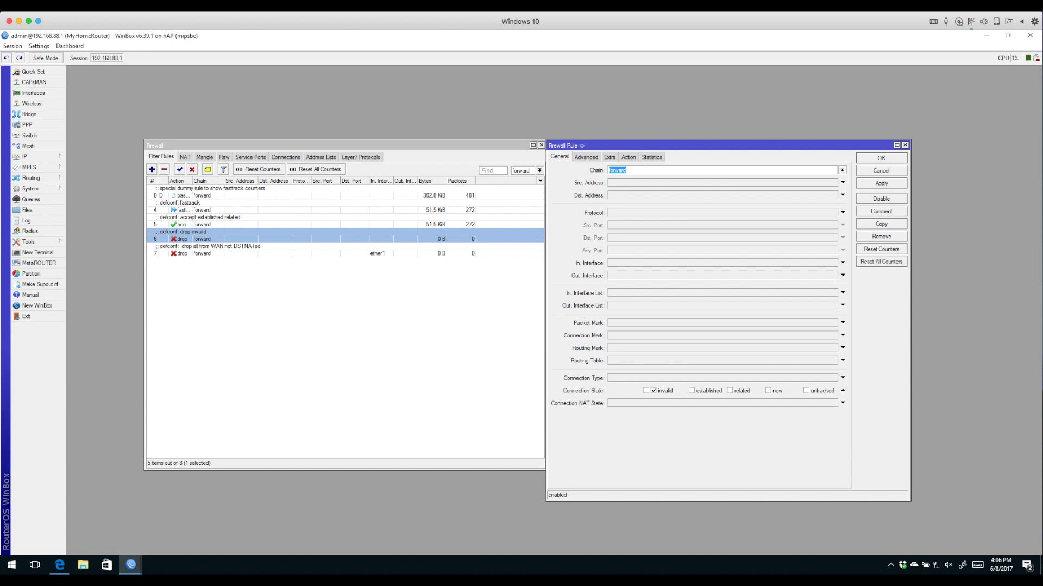
left_click(880, 170)
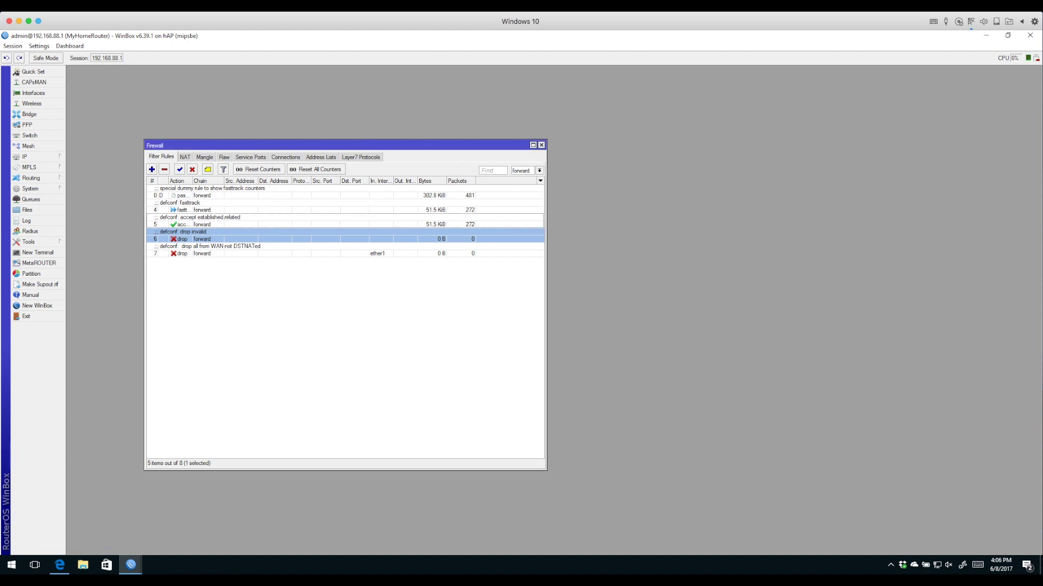
Review the drop all from WAN rule, then open the single masquerade NAT rule
double_click(182, 254)
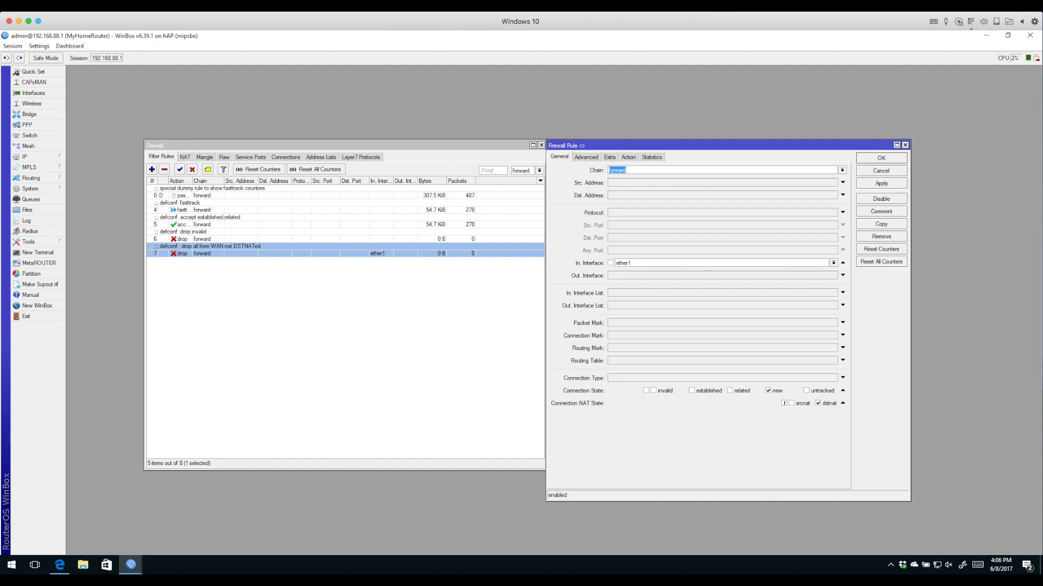
left_click_drag(545, 304, 447, 305)
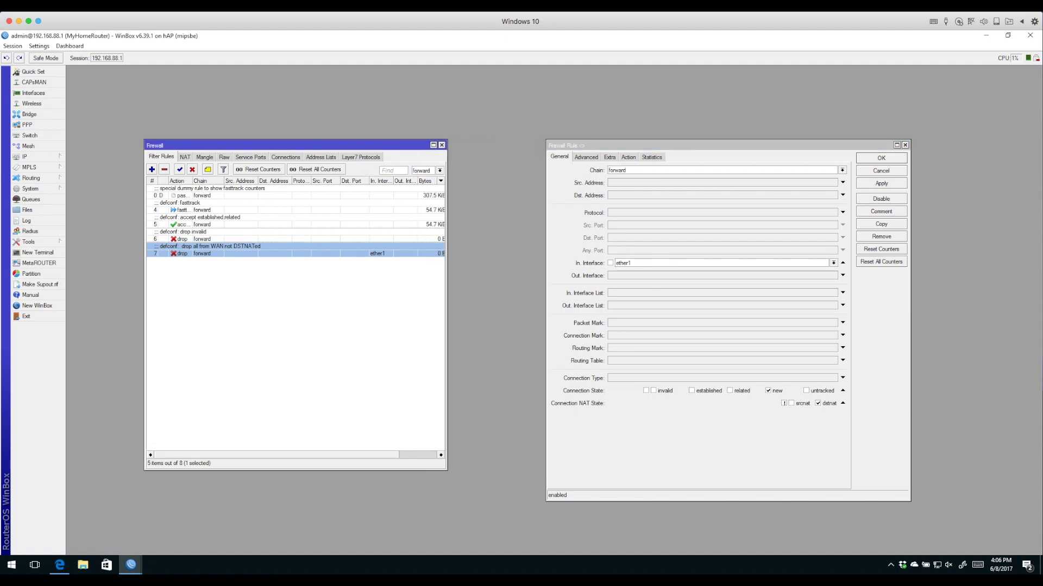
left_click_drag(546, 304, 240, 304)
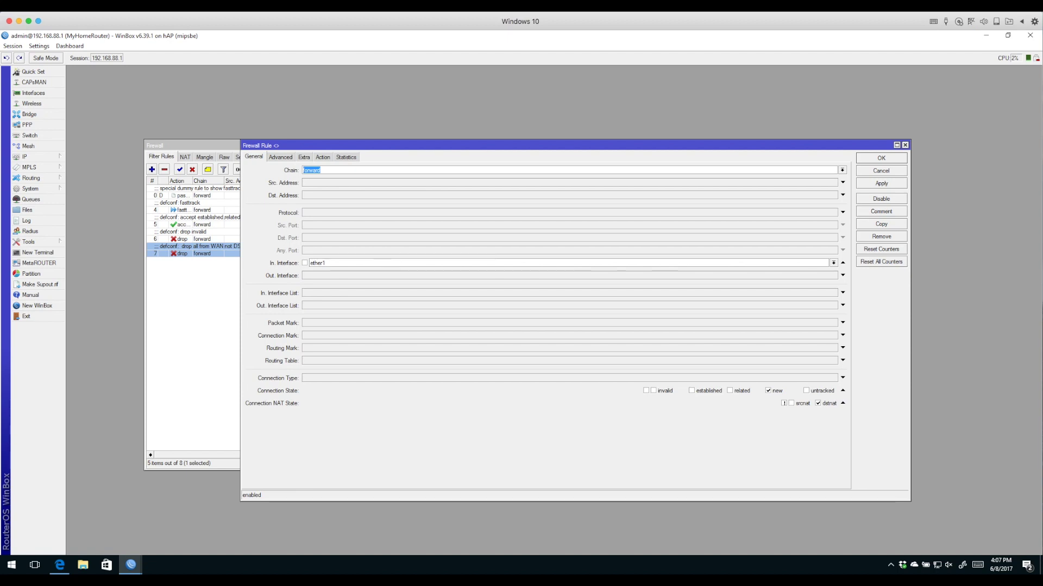
left_click(881, 171)
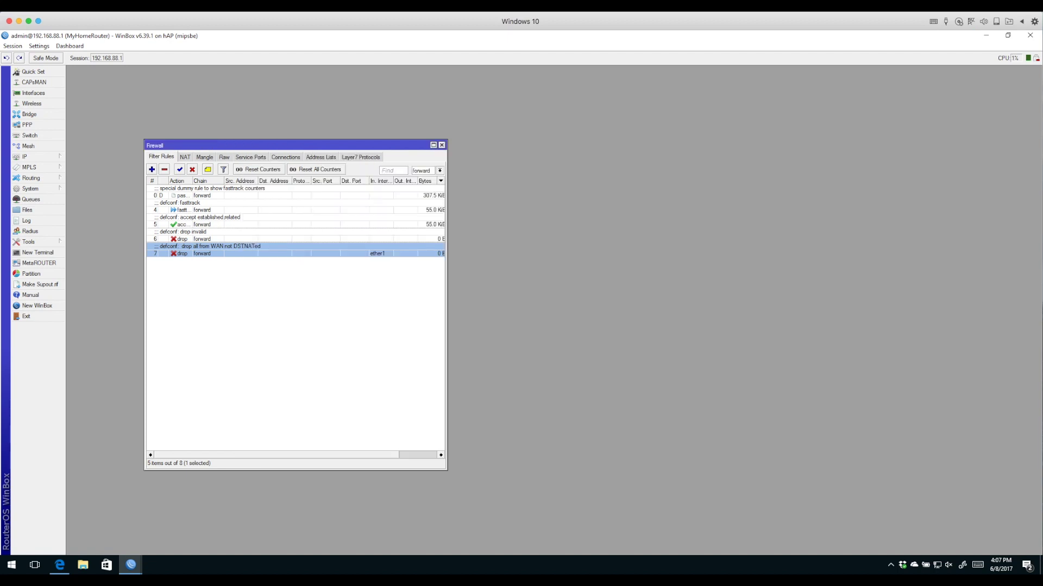
left_click(184, 157)
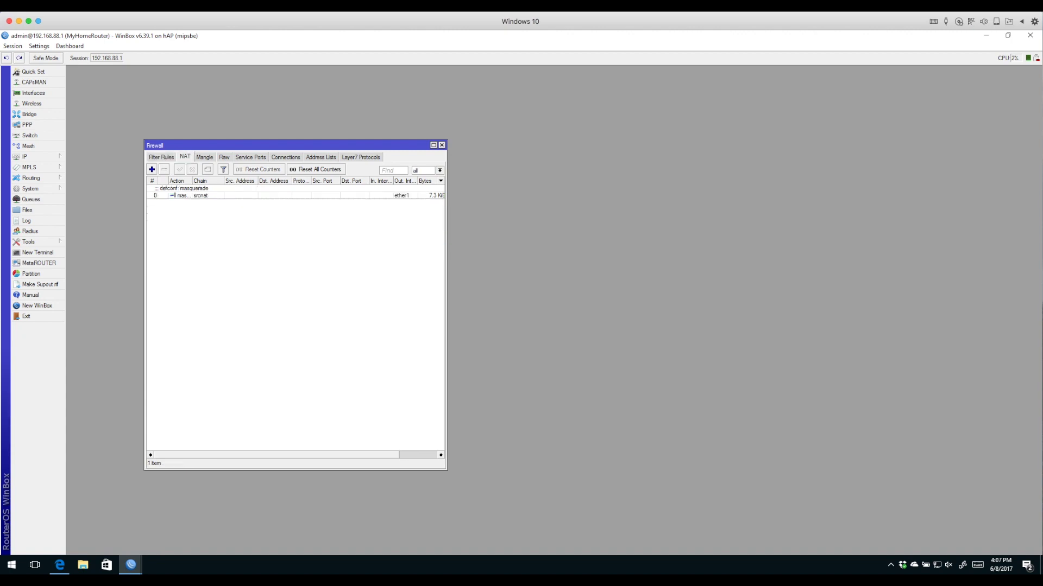
double_click(184, 196)
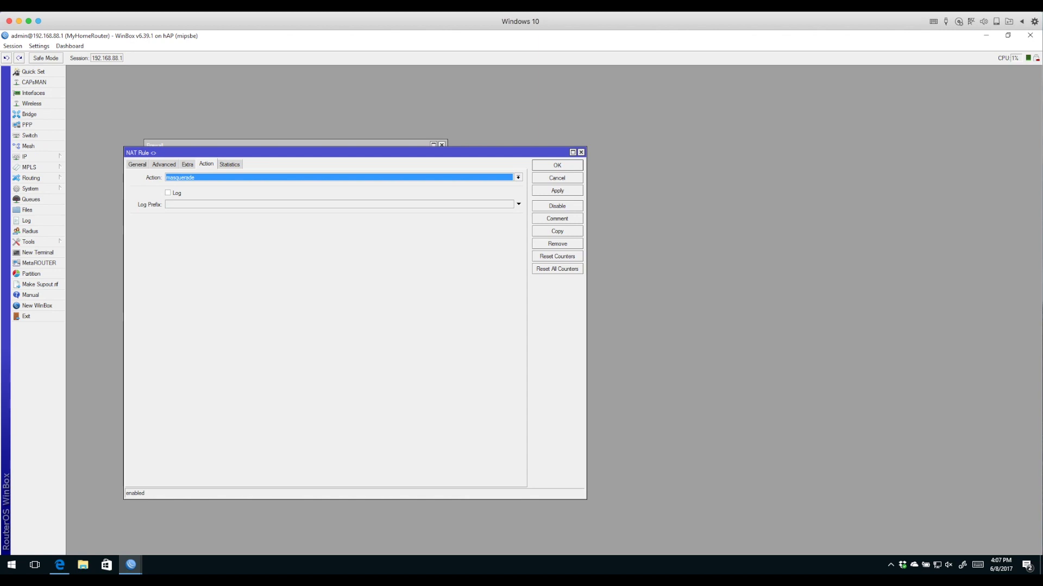
Confirm the NAT rule is chain srcnat out ether1 with action masquerade
key("ctrl+Tab")
key("ctrl+Tab")
key("Tab")
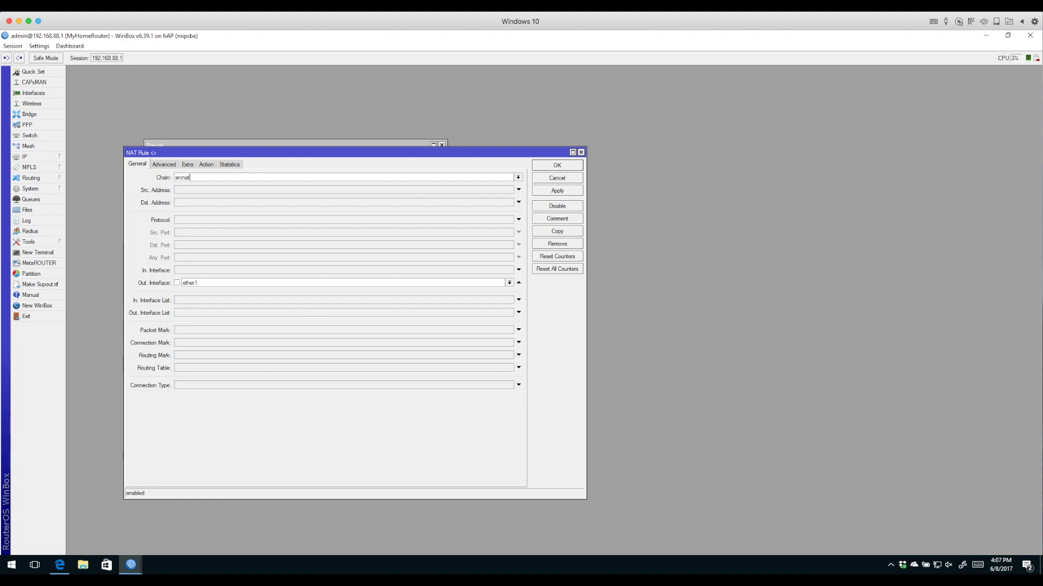
left_click(207, 164)
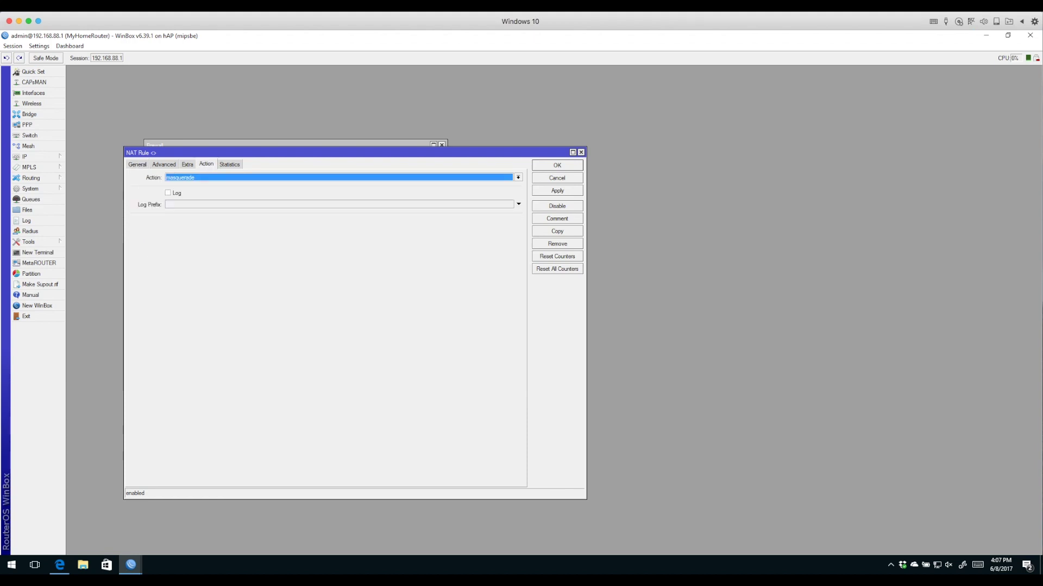
left_click_drag(347, 153, 483, 92)
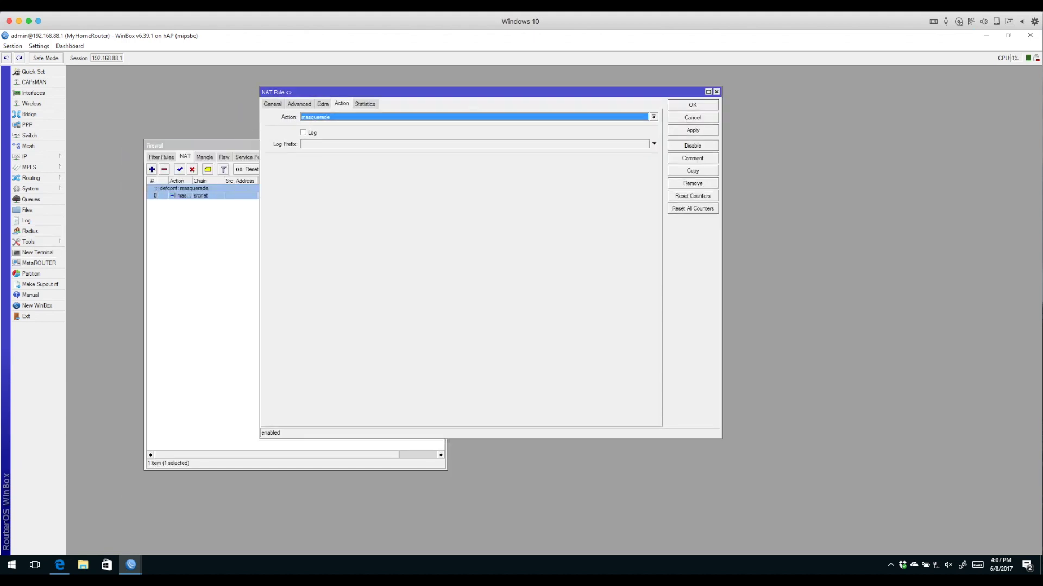
left_click(38, 253)
From the router terminal, ping 8.8.8.8 with the masquerade NAT rule enabled, then again with it disabled
type("ping 8.8.8.8")
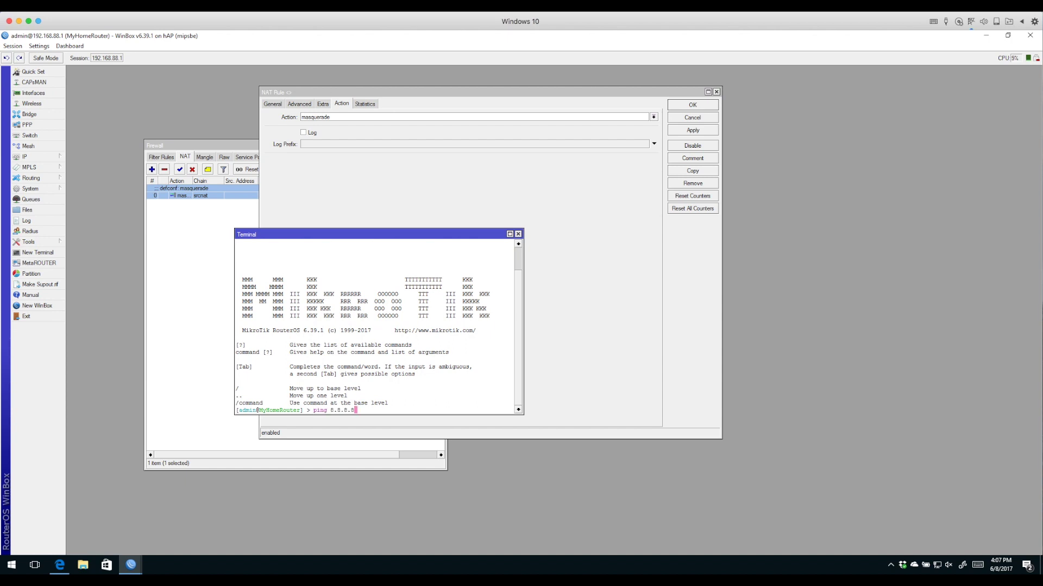
key("Return")
left_click_drag(326, 234, 196, 254)
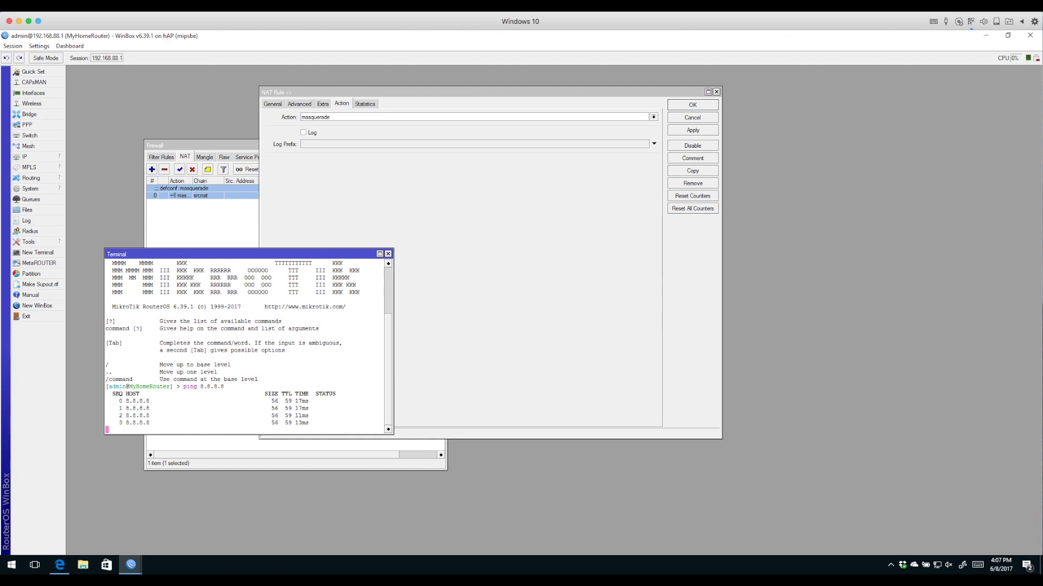
left_click(692, 145)
left_click(217, 254)
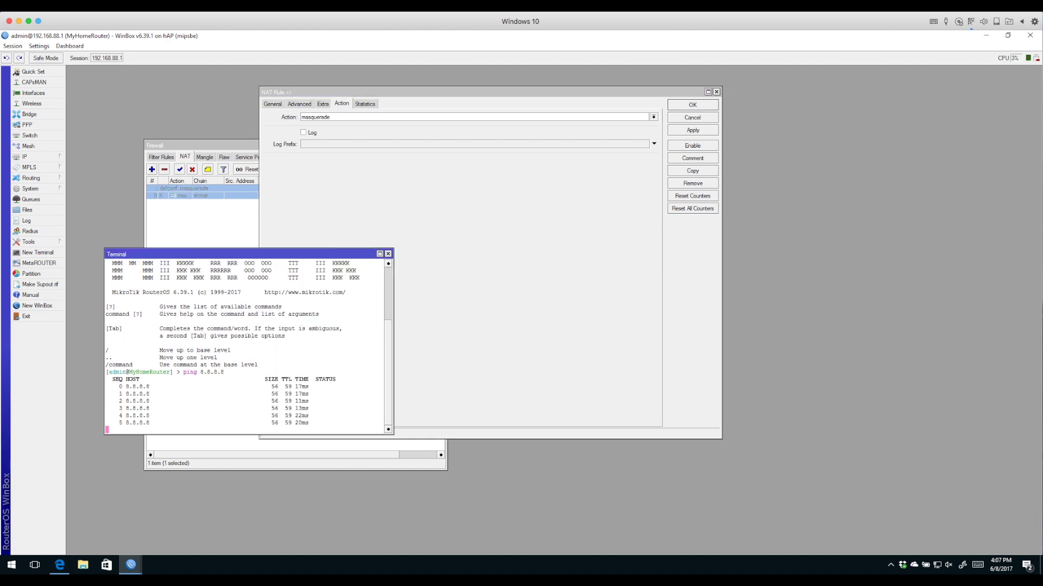
key("ctrl+c")
key("Up")
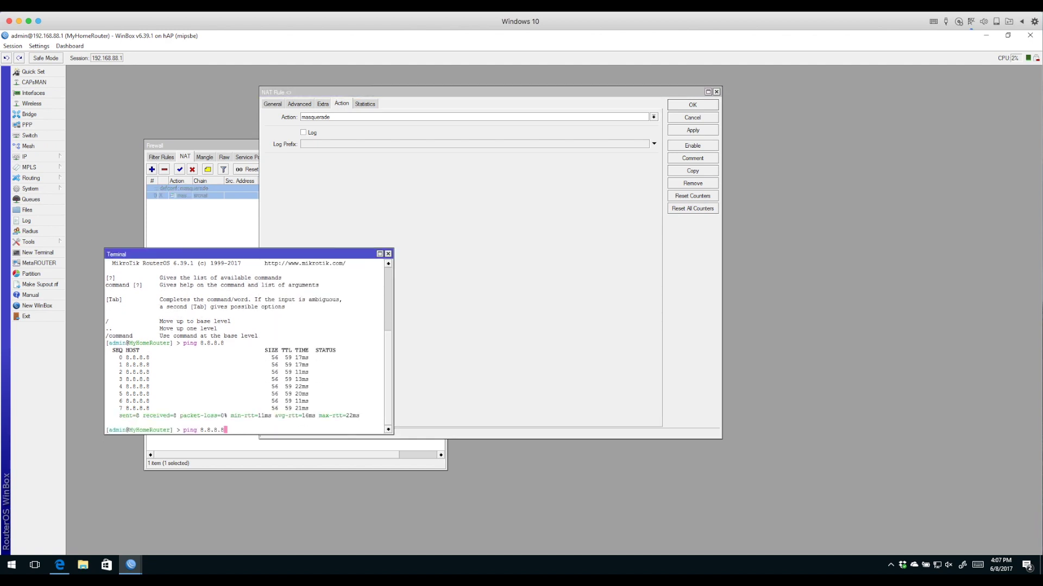
key("Return")
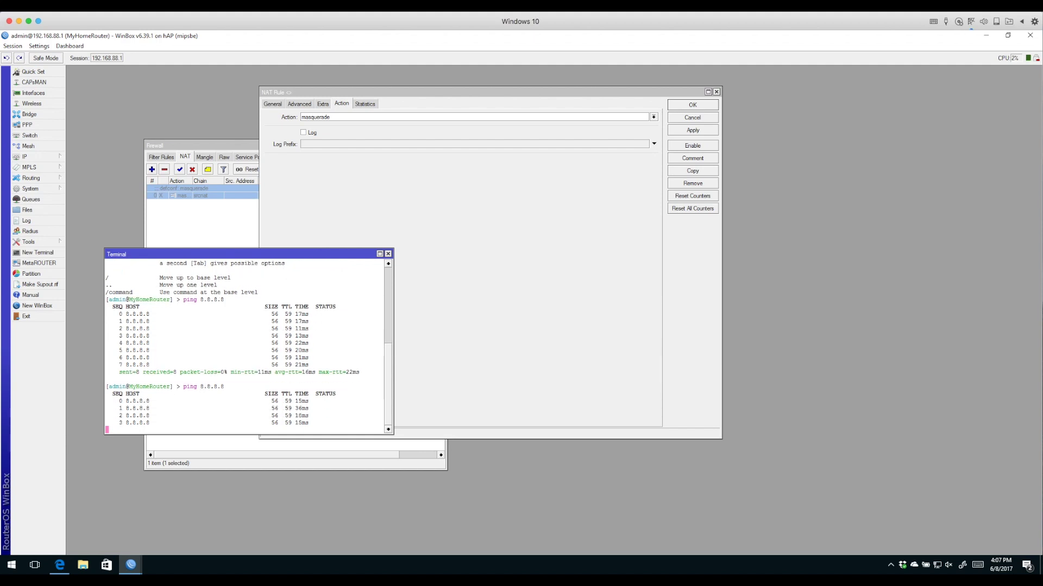
key("ctrl+F4")
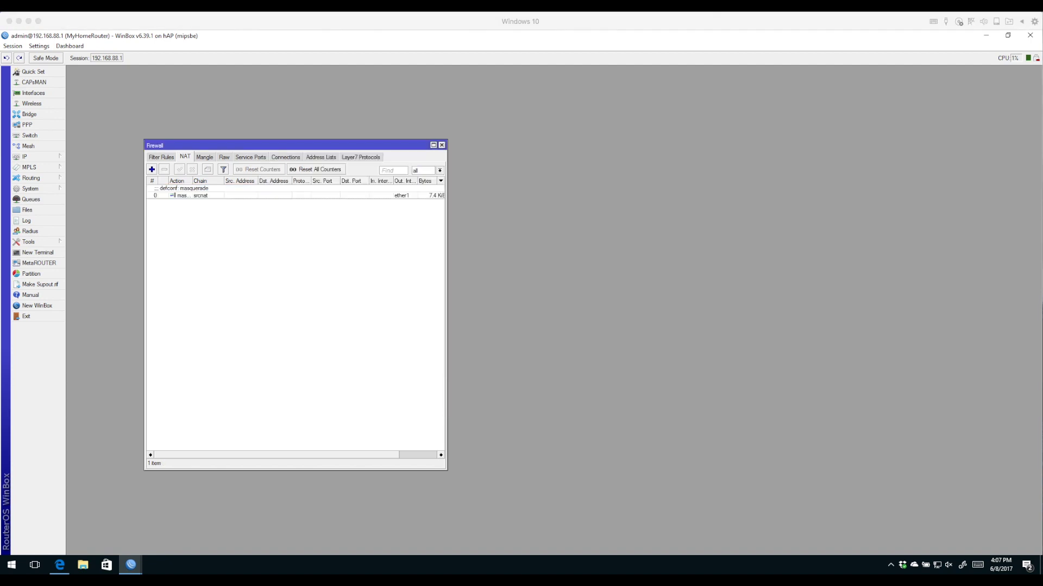
Re-enable the masquerade NAT rule and open a Windows Command Prompt
double_click(184, 196)
left_click(272, 103)
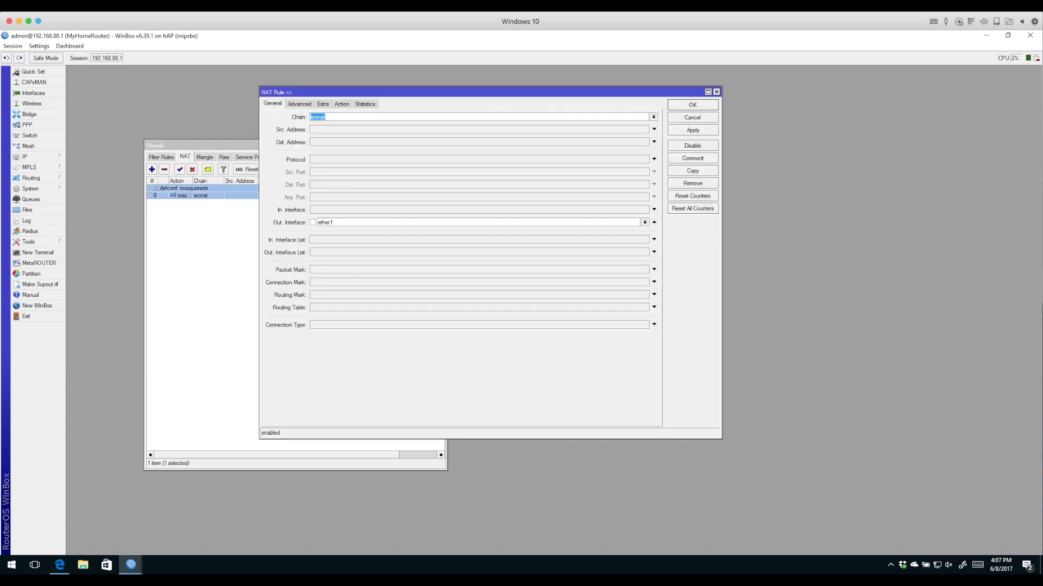
left_click(326, 117)
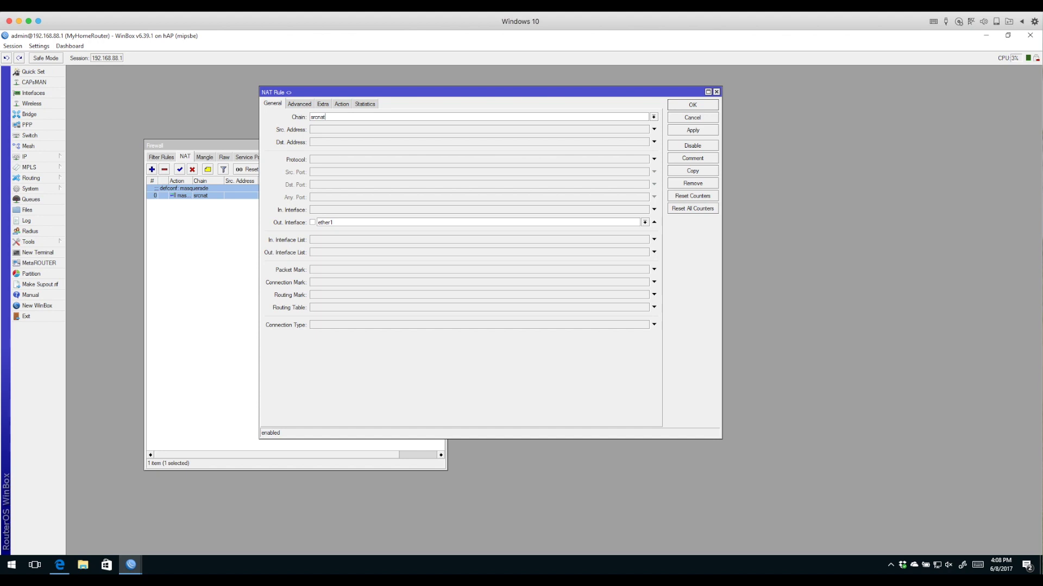
right_click(11, 565)
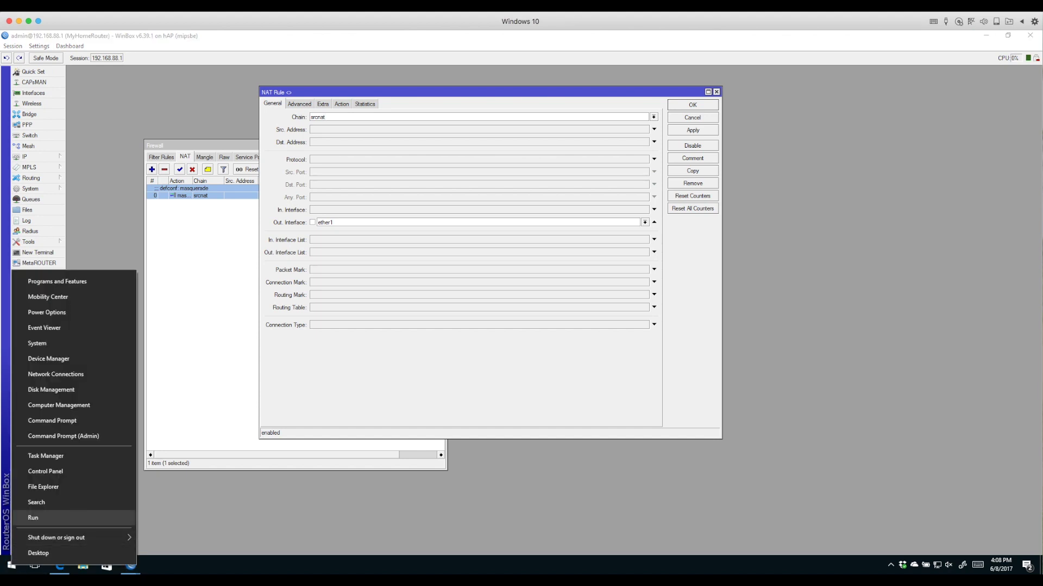
left_click(51, 421)
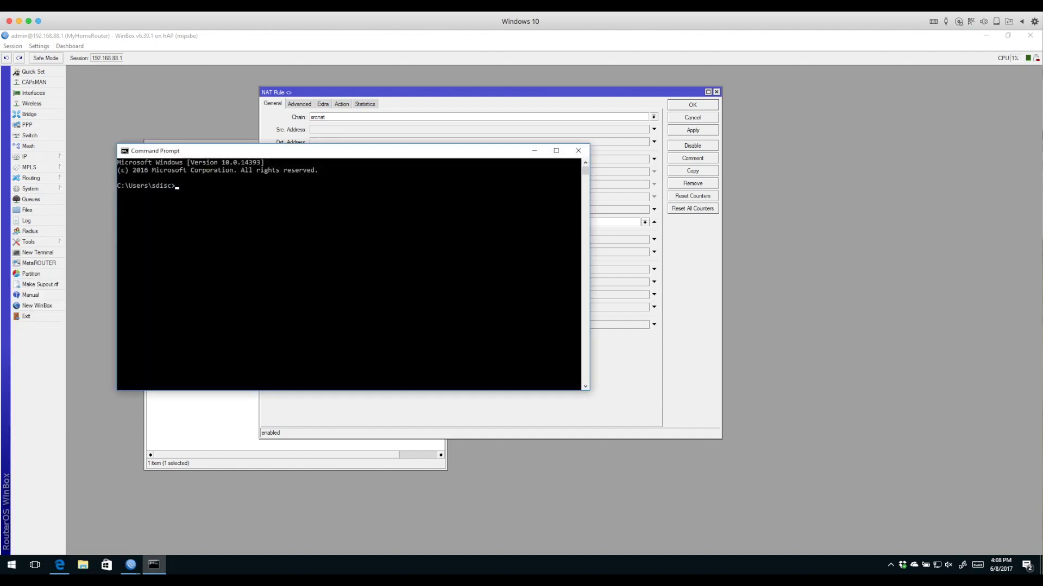
Run a continuous ping -t 8.8.8.8 from the PC and disable the masquerade NAT rule
left_click(319, 255)
type("ping -t 8.8.8.8")
key("Return")
left_click_drag(326, 150, 694, 264)
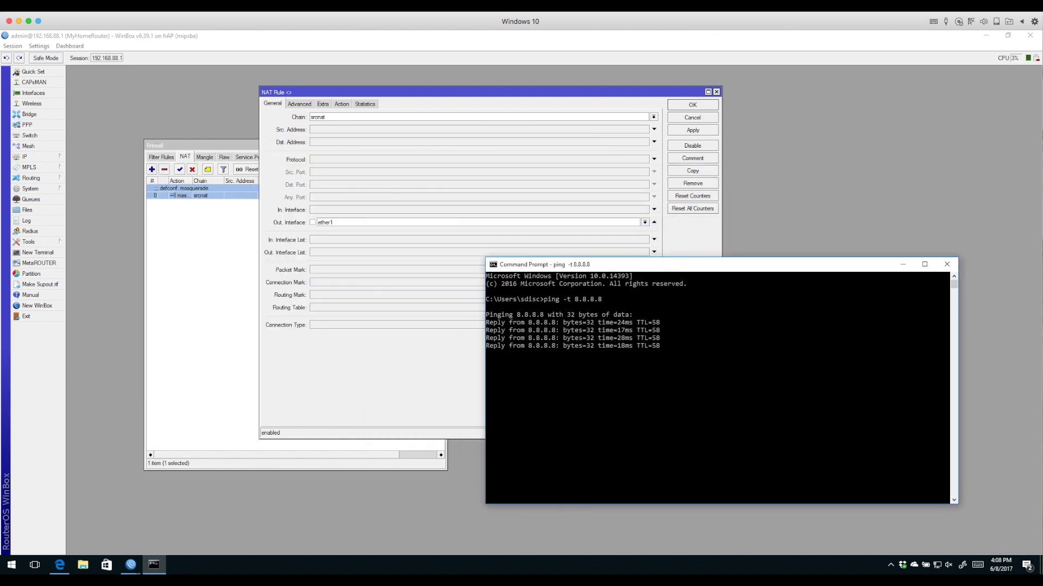
left_click(692, 146)
left_click(154, 565)
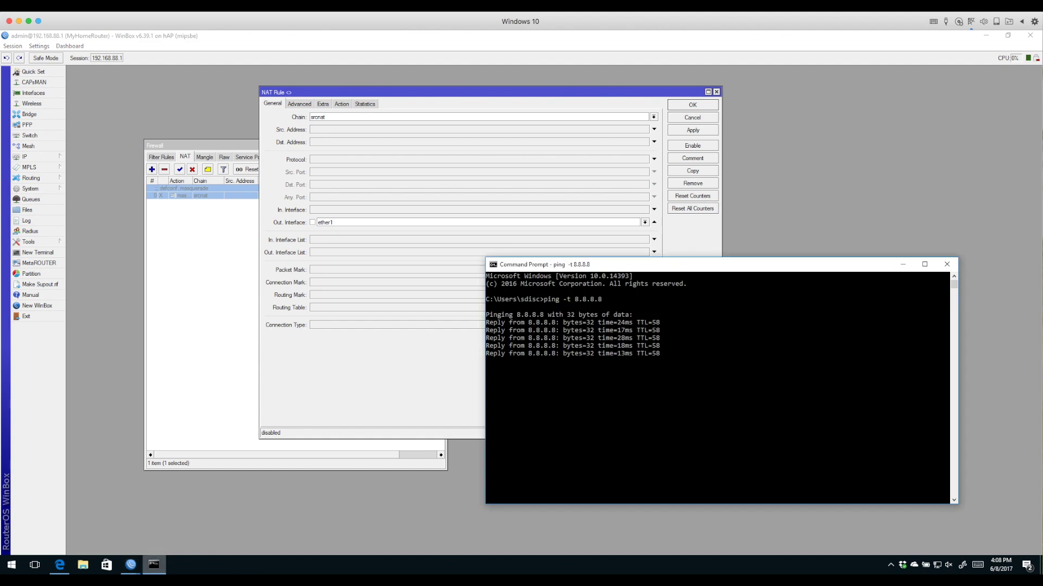
left_click(831, 360)
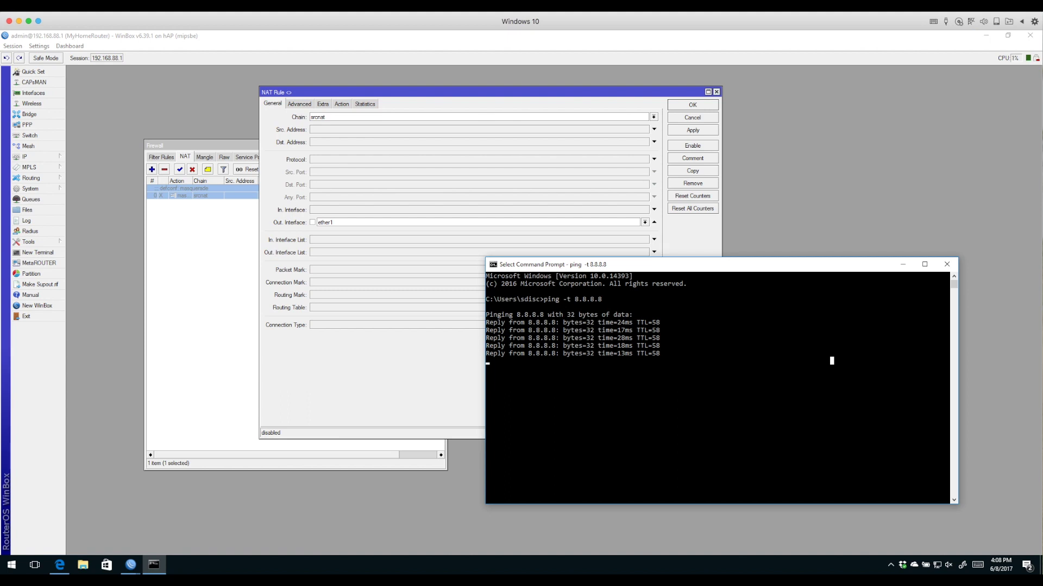
Re-enable the masquerade rule and restart the continuous ping to 8.8.8.8 to confirm replies
key("alt+Tab")
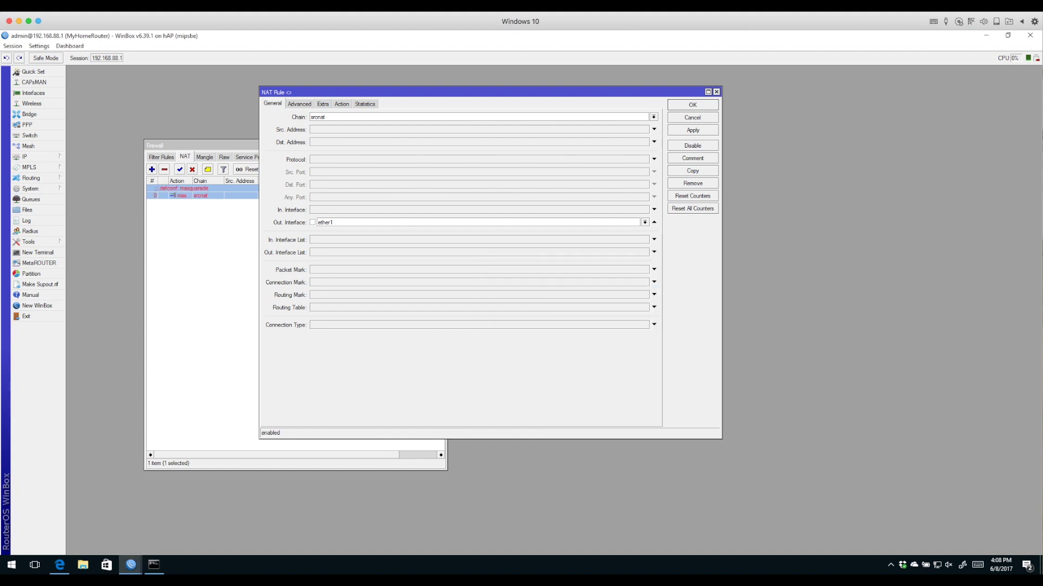
left_click(692, 146)
key("alt+Tab")
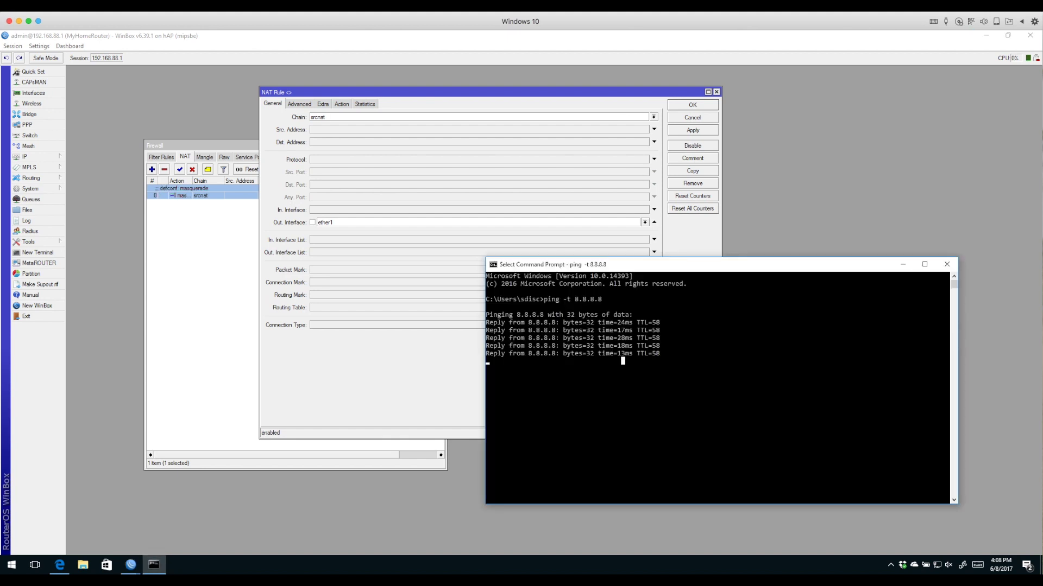
key("Escape")
key("ctrl+c")
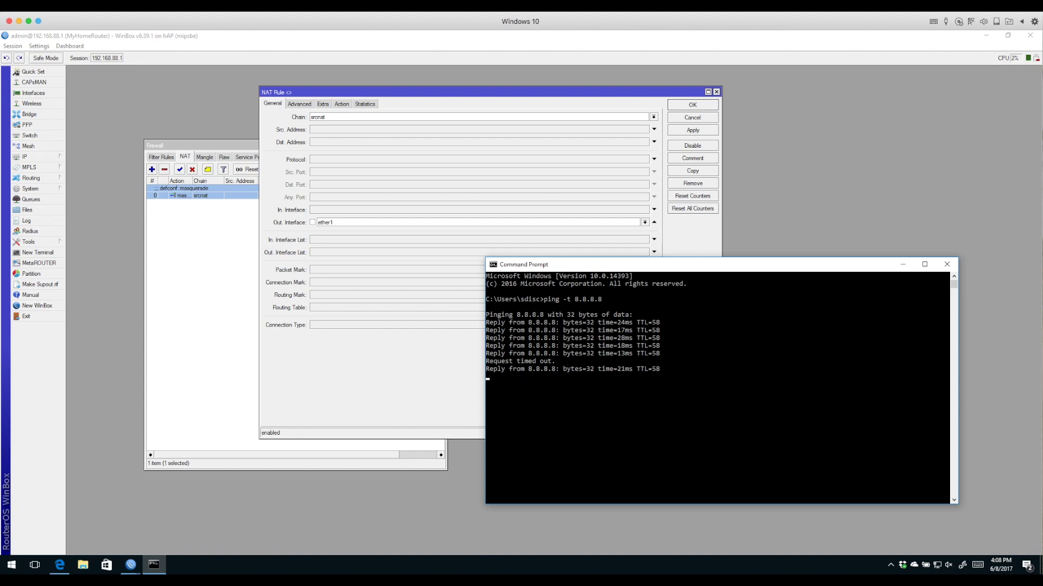
key("Up")
key("Return")
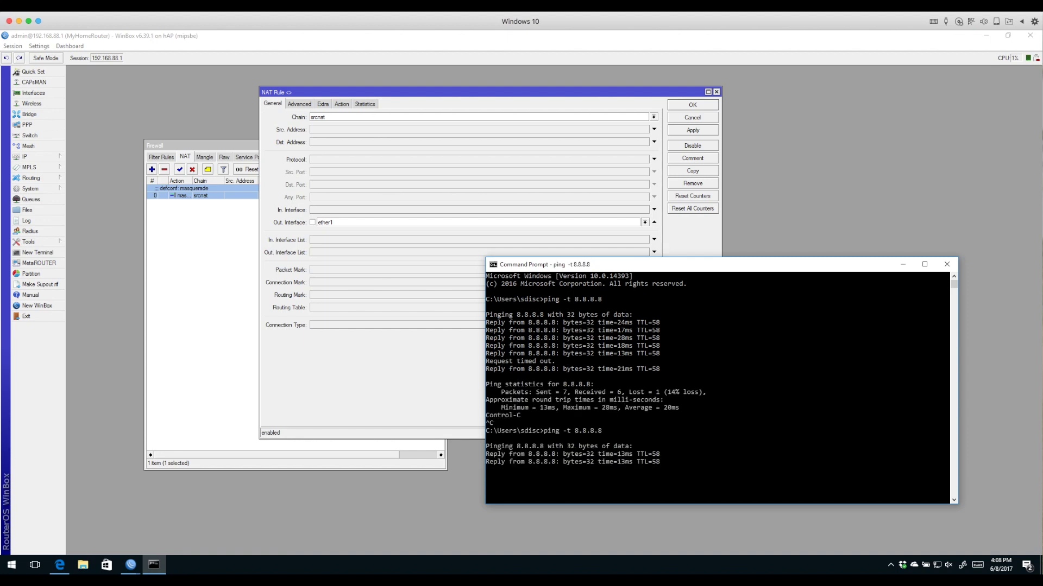
Close the Command Prompt, the NAT rule settings and the Firewall window
left_click_drag(706, 265, 504, 190)
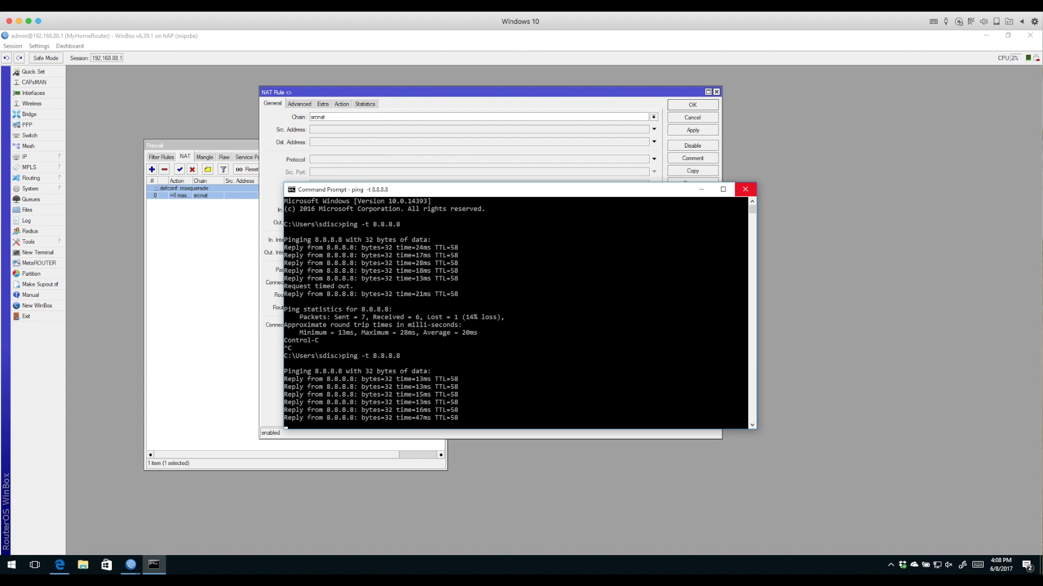
left_click(745, 189)
left_click(717, 92)
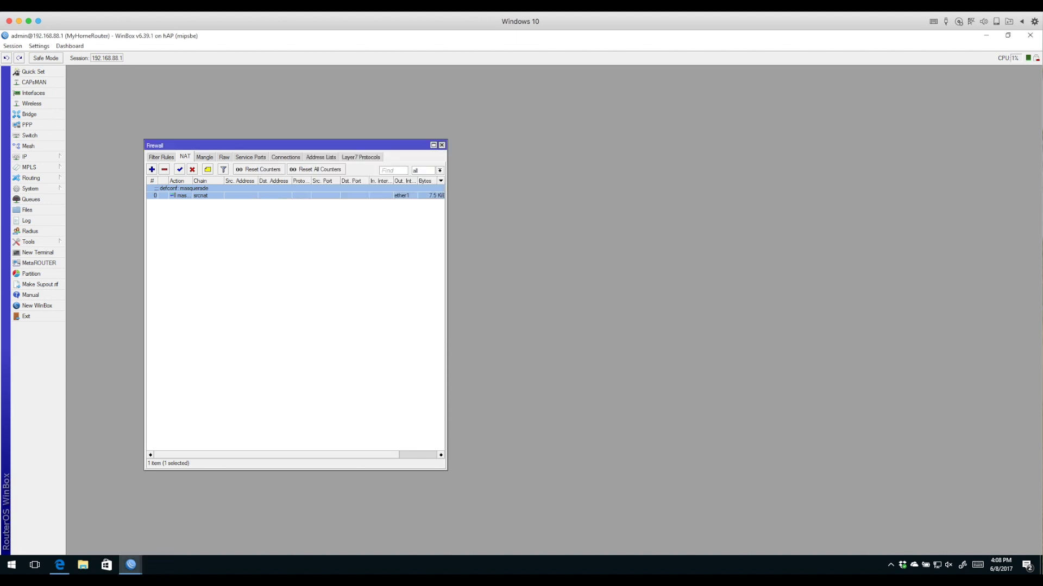
left_click(441, 145)
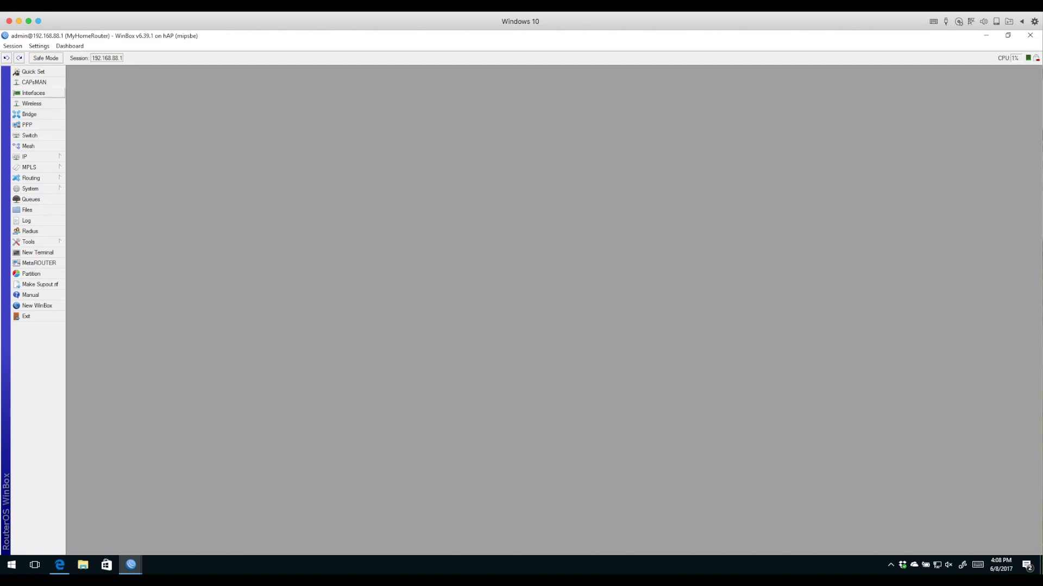
Open the Wireless Tables listing wlan1
left_click(31, 103)
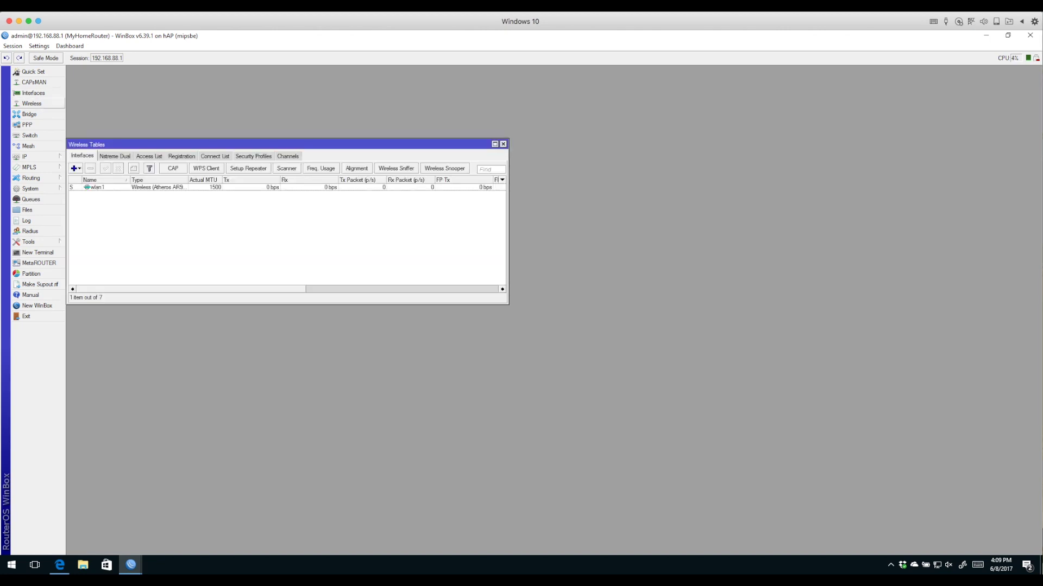
Check wlan1's SSID MyHomeWirelessNetwork and MyWPA2Profile's WPA2 PSK authentication and pre-shared key
double_click(96, 186)
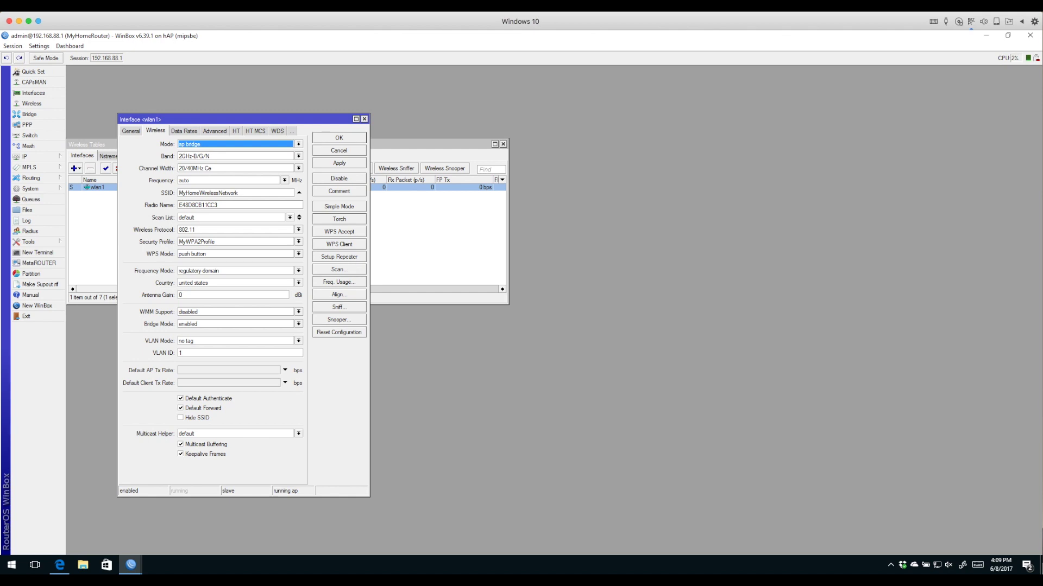
left_click(238, 193)
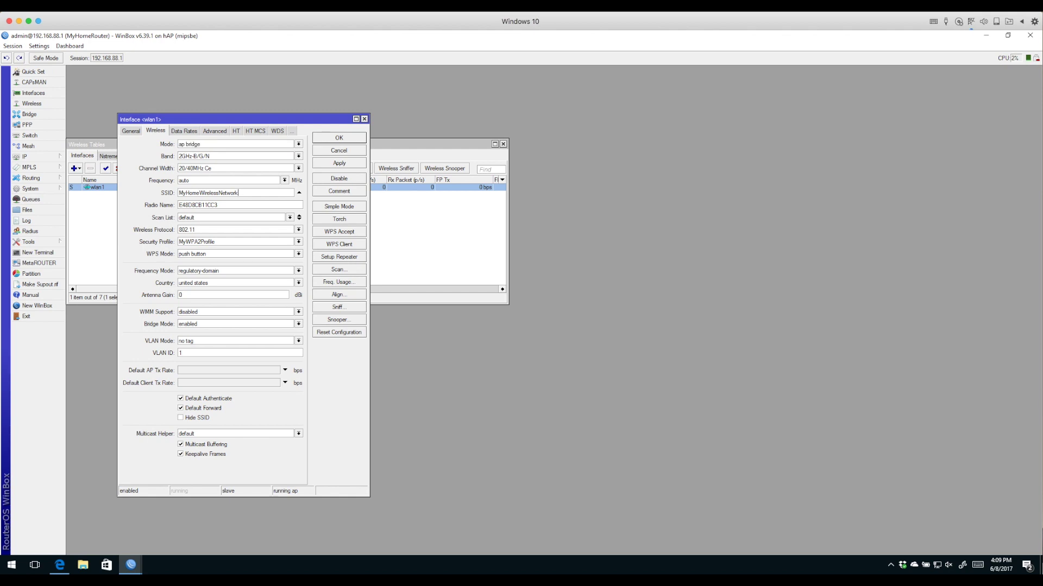
left_click_drag(86, 187, 88, 269)
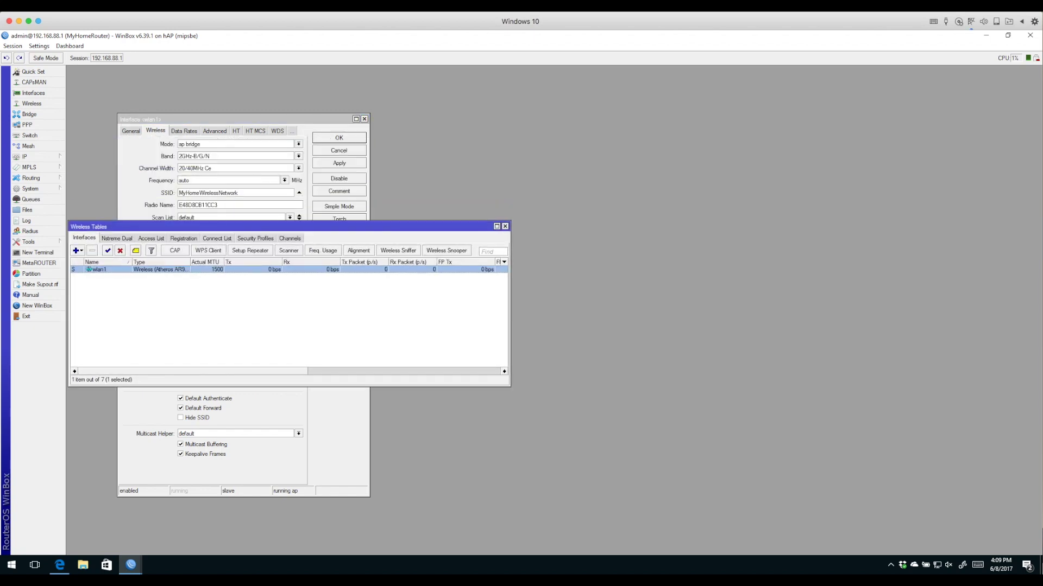
left_click(255, 237)
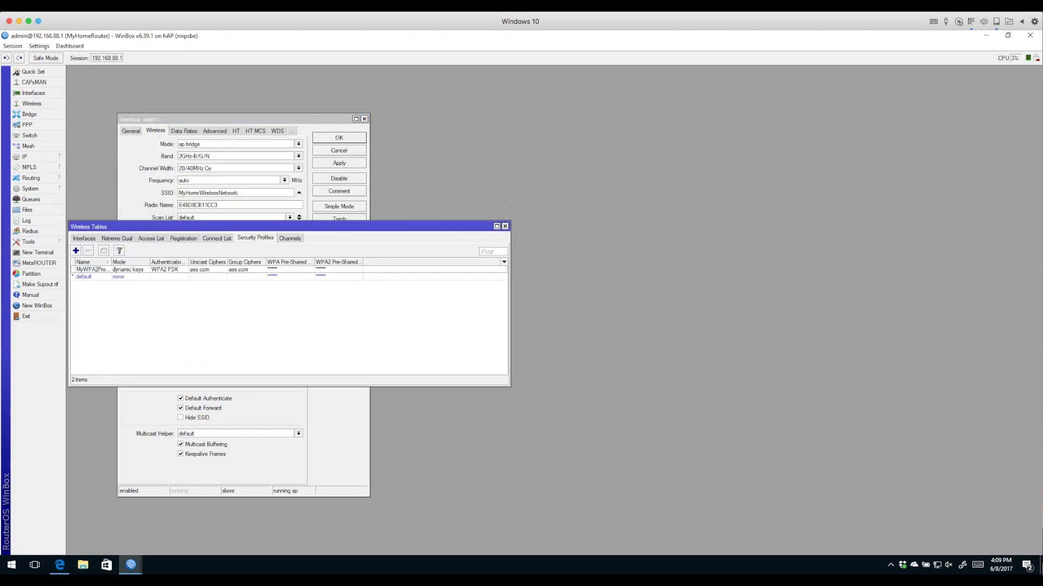
double_click(93, 269)
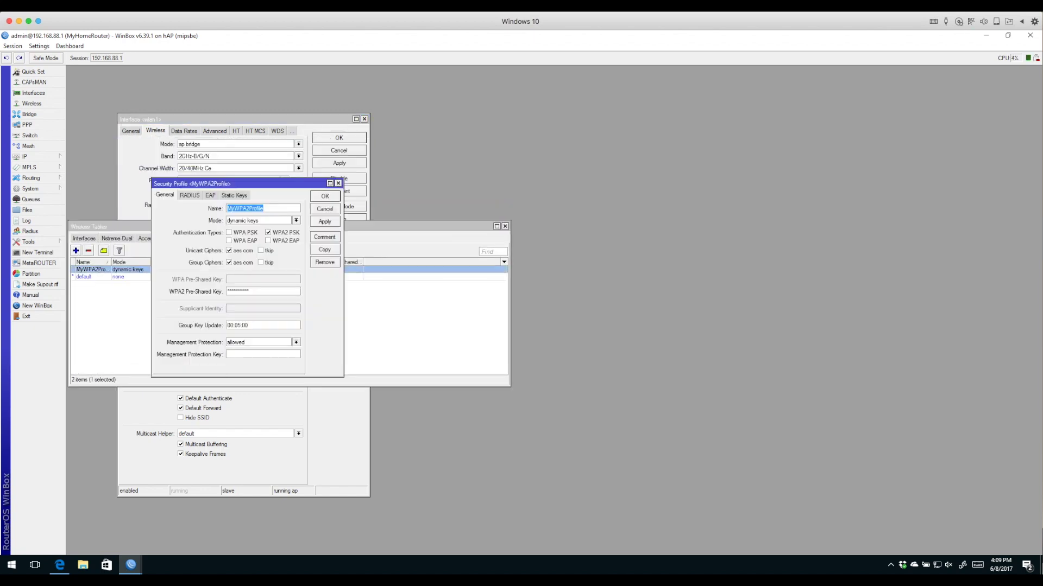
left_click(286, 232)
left_click(248, 291)
key("Return")
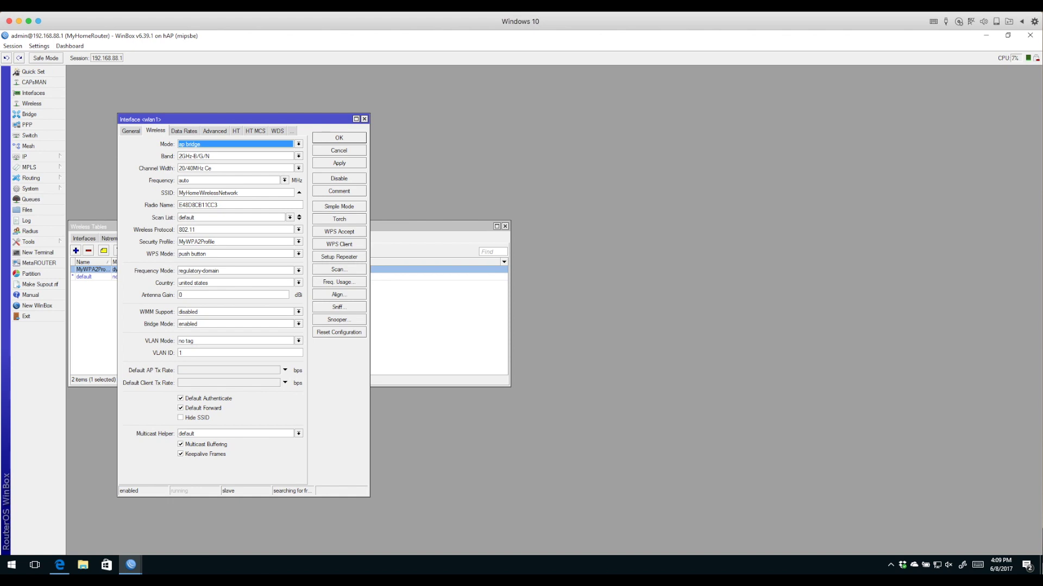
Set wlan1's security profile to MyWPA2Profile and confirm
left_click(234, 242)
left_click(217, 250)
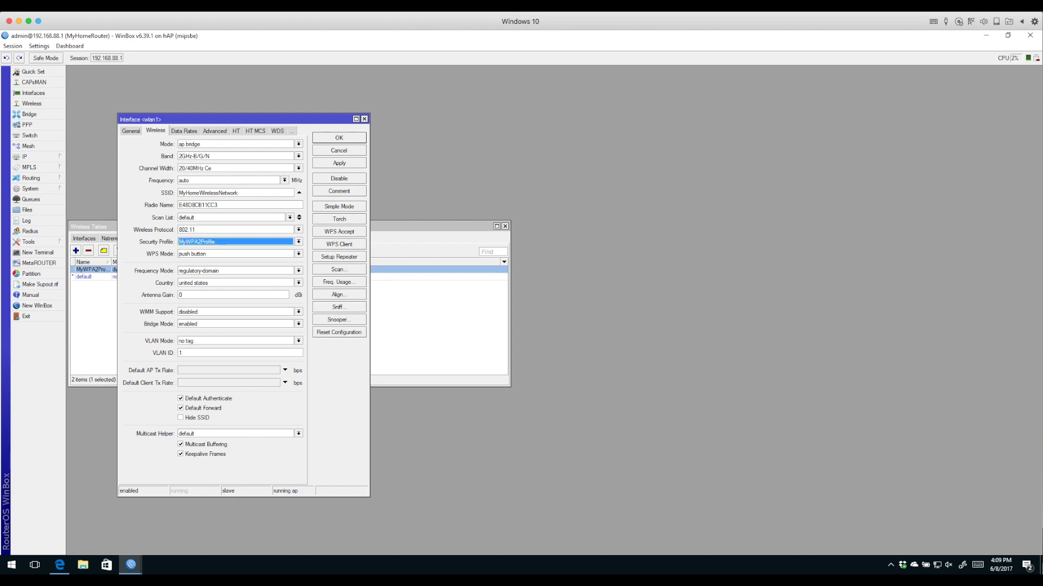
key("Return")
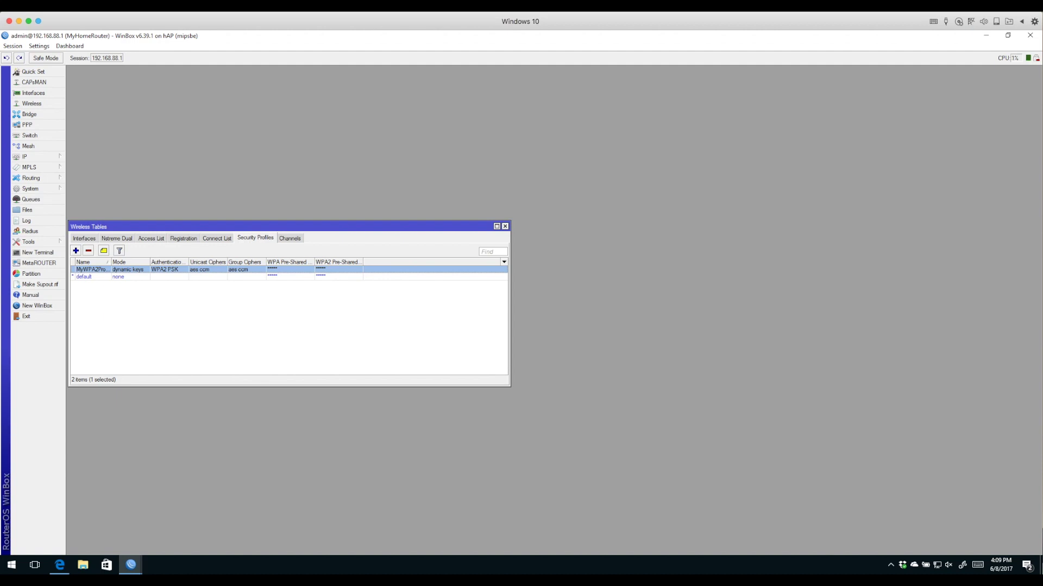
Close the Wireless Tables window and expand the System menu
left_click(505, 226)
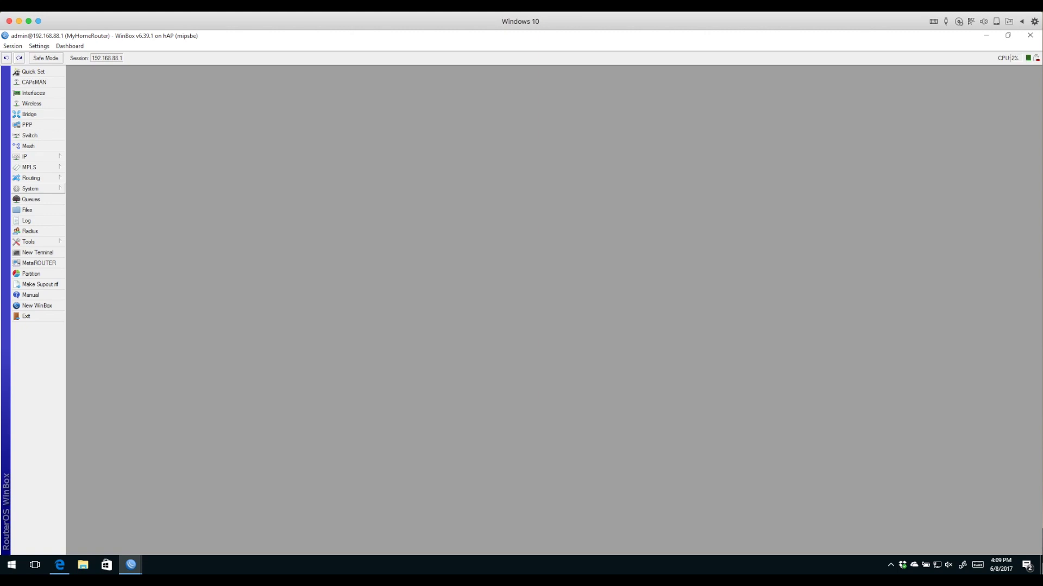
left_click(33, 188)
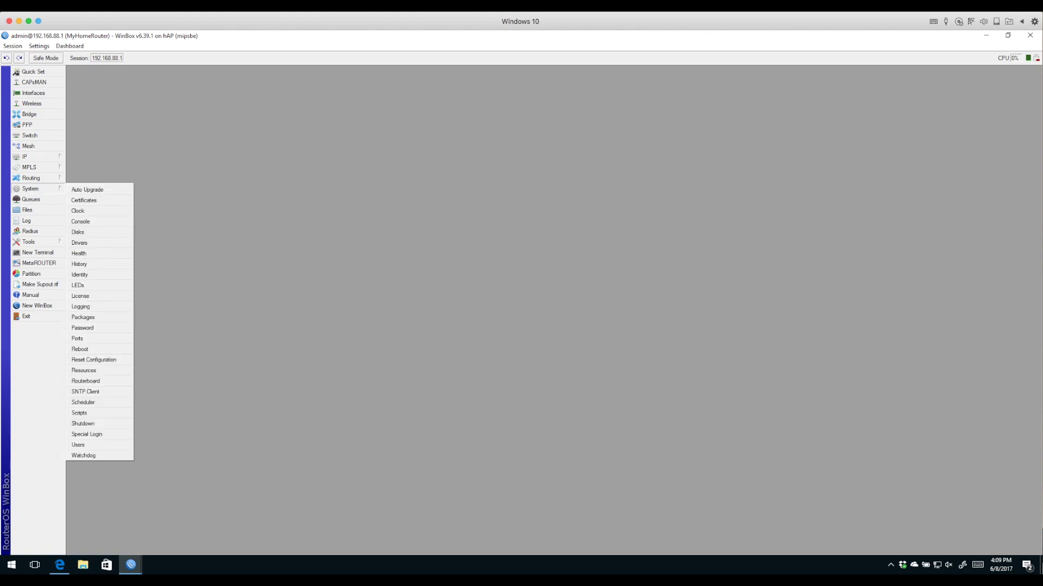
In System > Users, select the admin account, enter the new password and confirm it
left_click(78, 445)
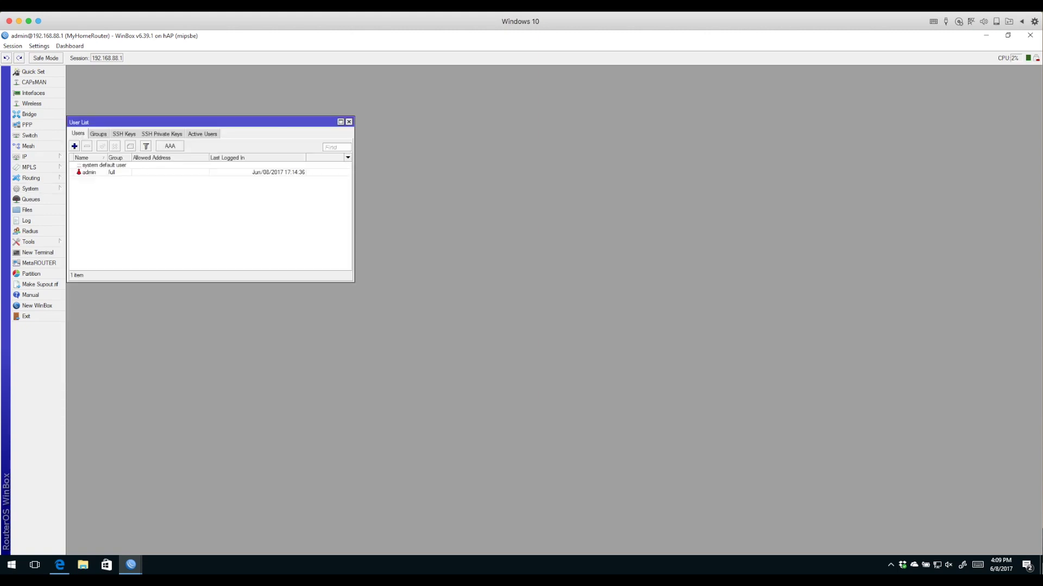
left_click(89, 172)
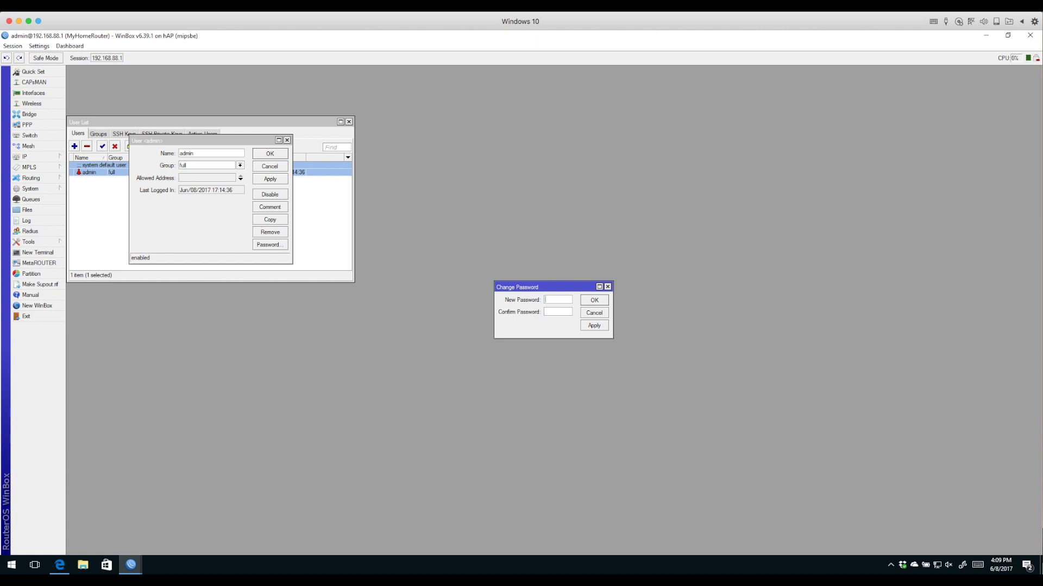
type("**********")
key("Return")
key("Return")
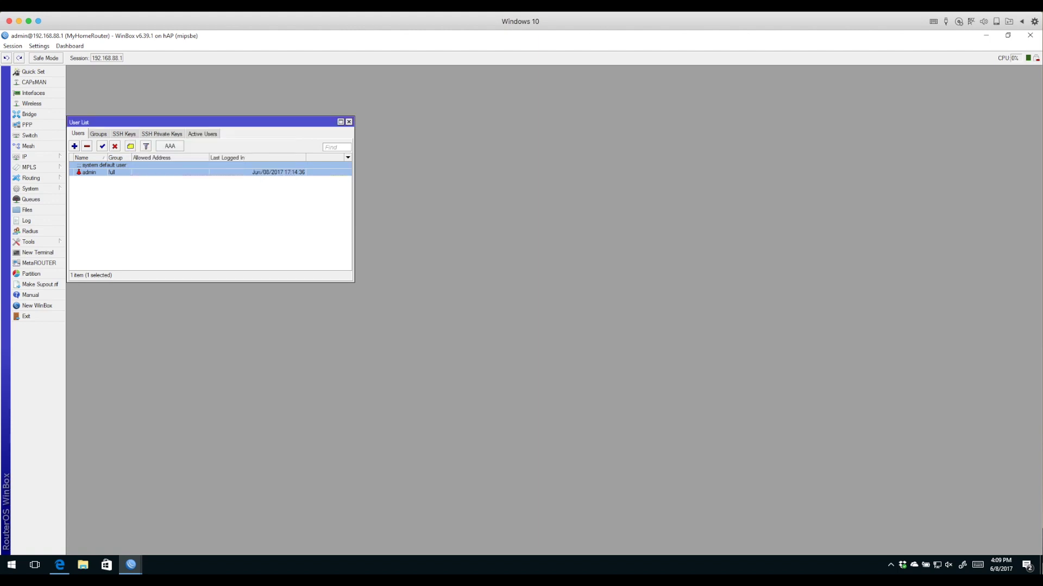